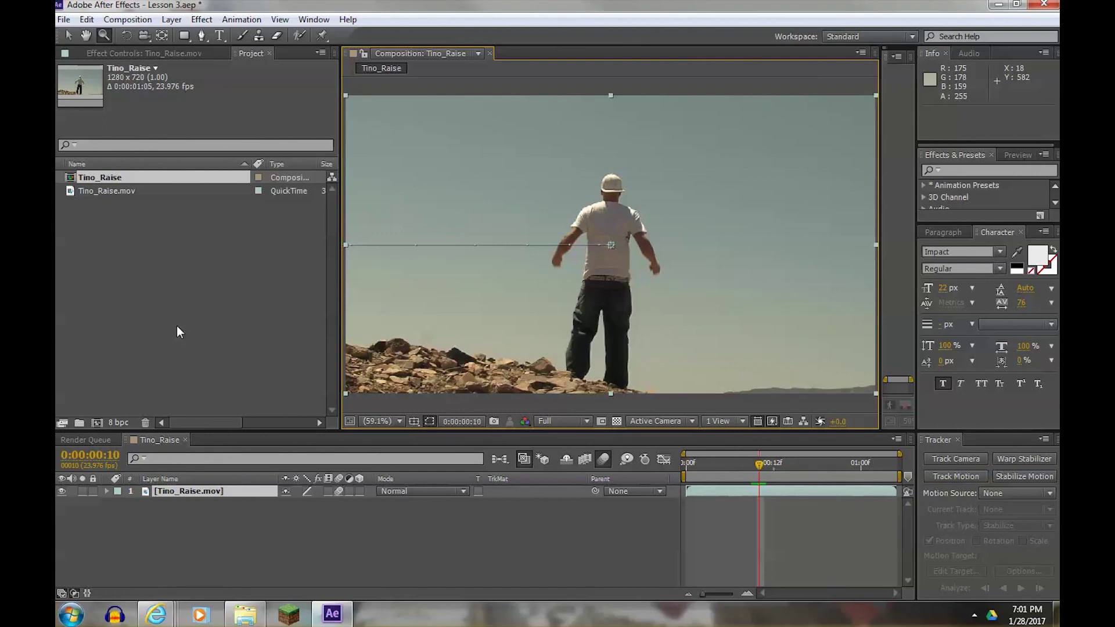
# - Save the project under the new name "Lesson 3, part 2" in the Lesson 3 folder
pyautogui.click(63, 20)
pyautogui.moveTo(92, 149)
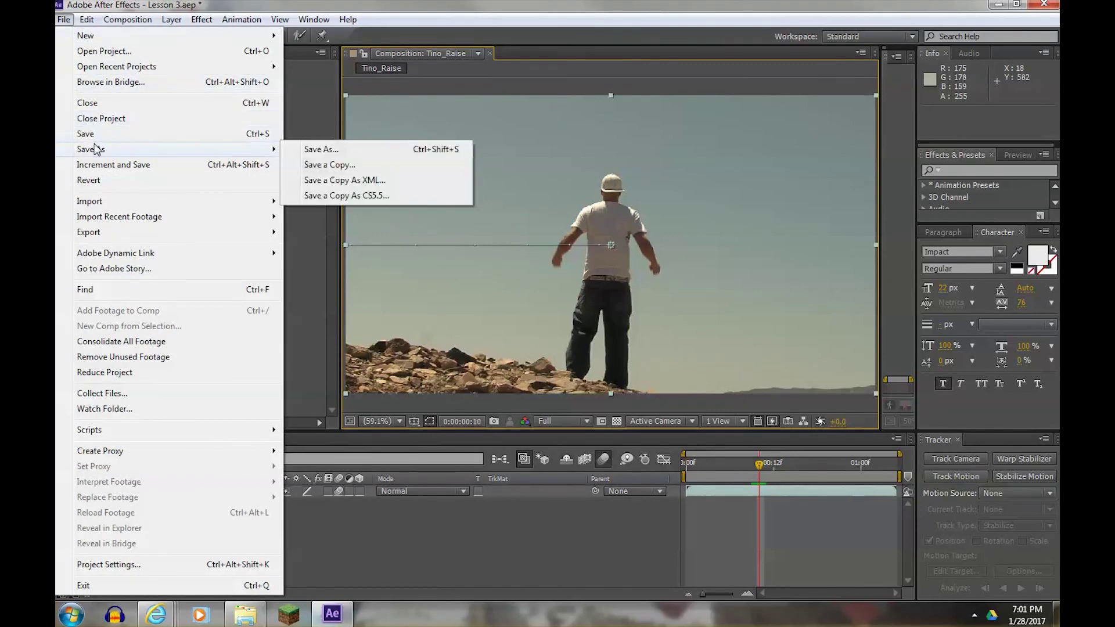
pyautogui.click(338, 150)
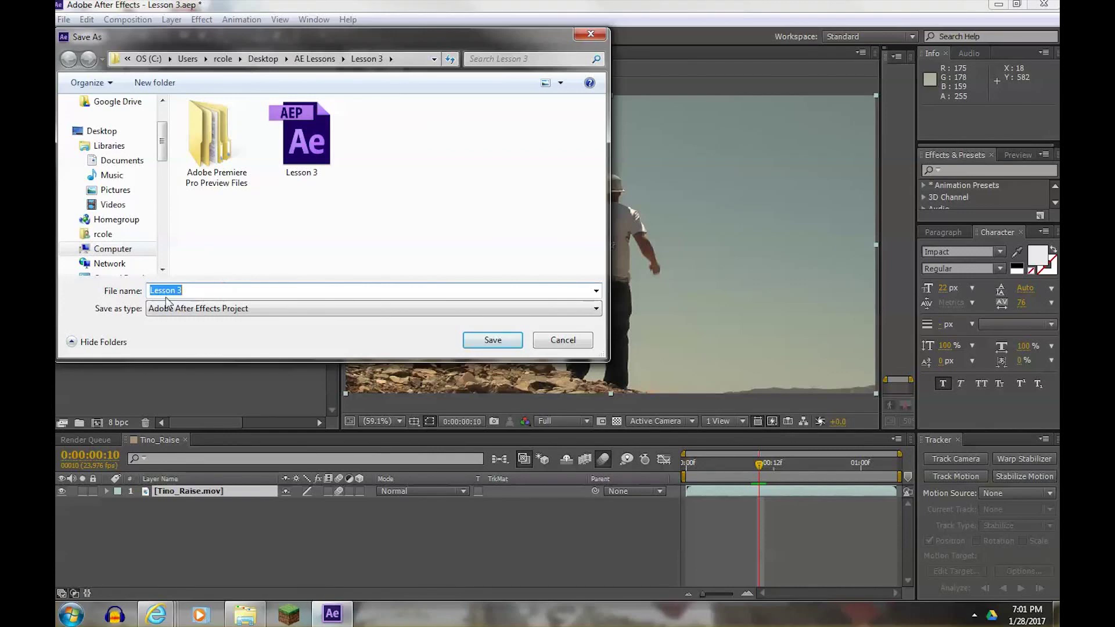
pyautogui.click(198, 290)
pyautogui.write(', part 2')
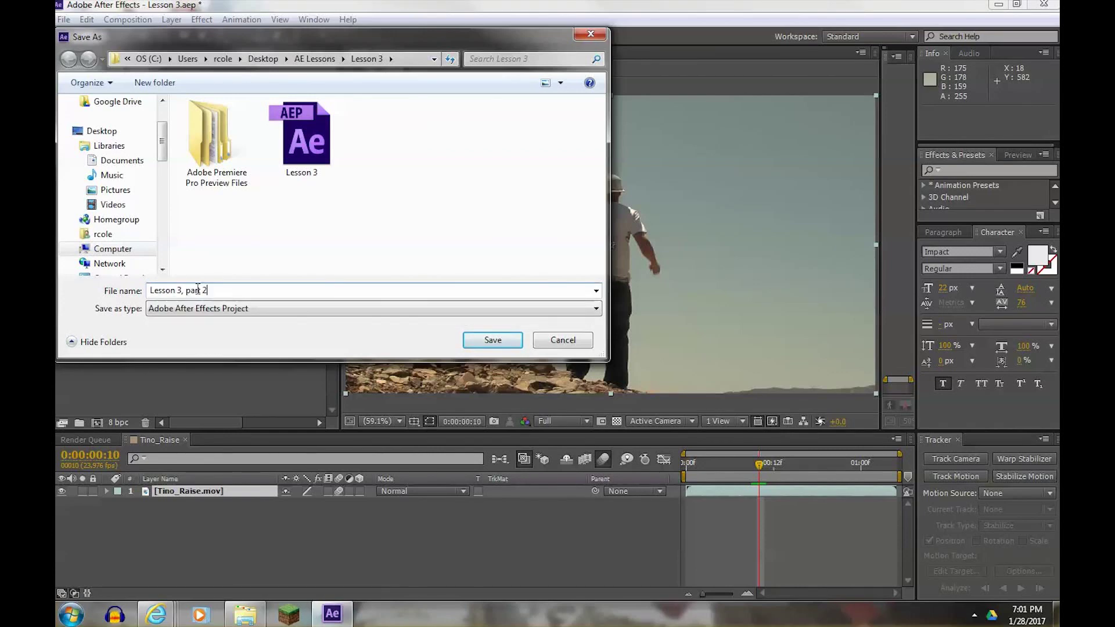
pyautogui.press('Return')
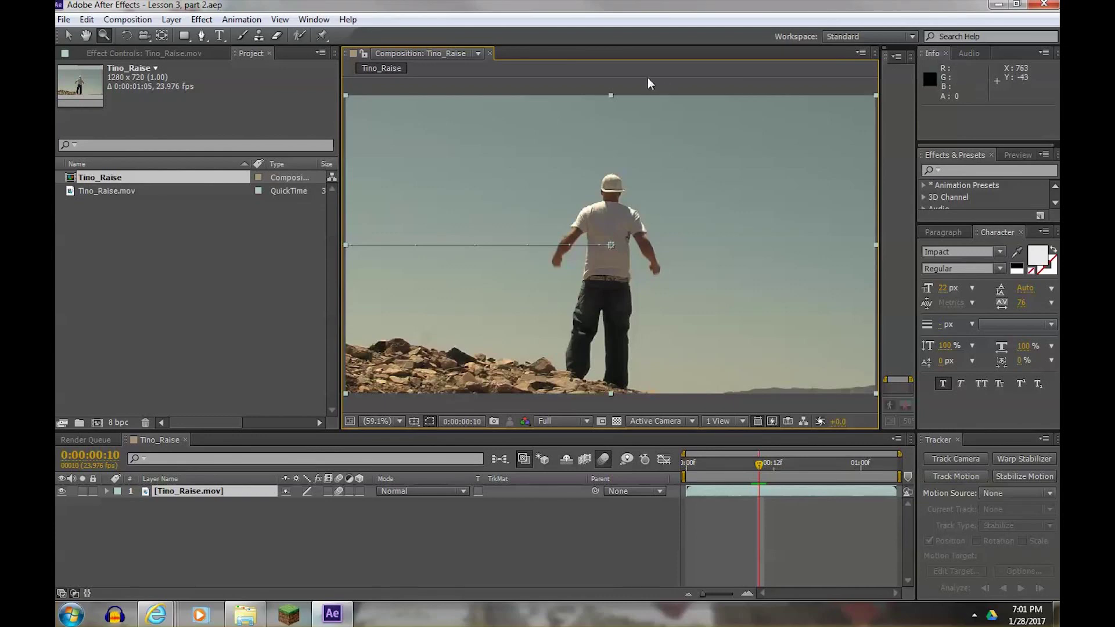
# - Deselect the footage layer and view the Composition and Timeline panels maximized one after the other, restoring the layout each time
pyautogui.click(70, 36)
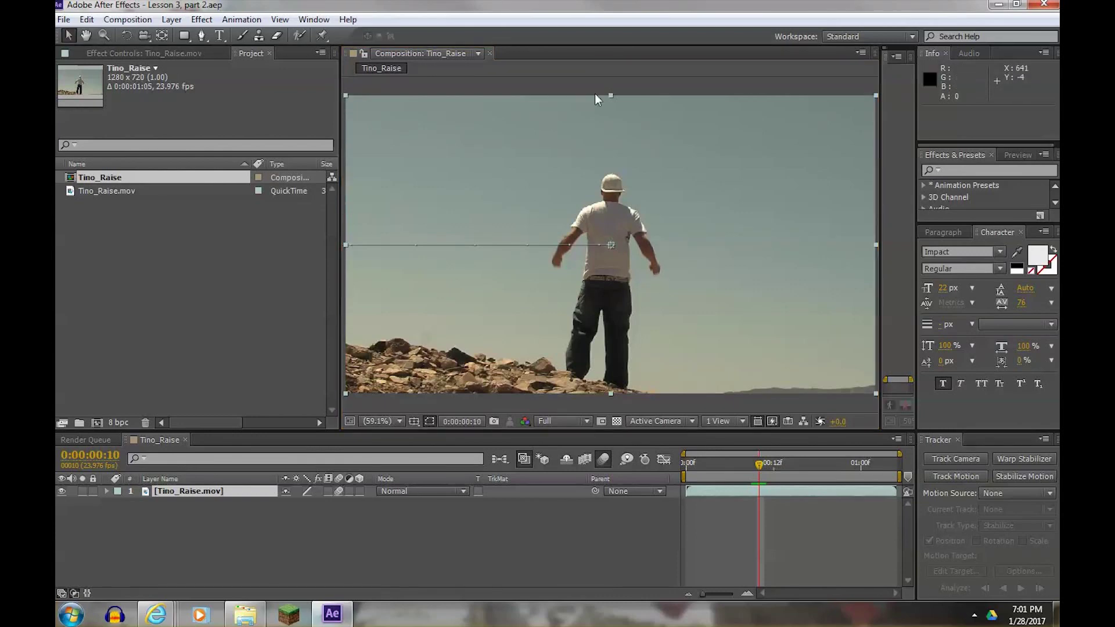
pyautogui.click(657, 90)
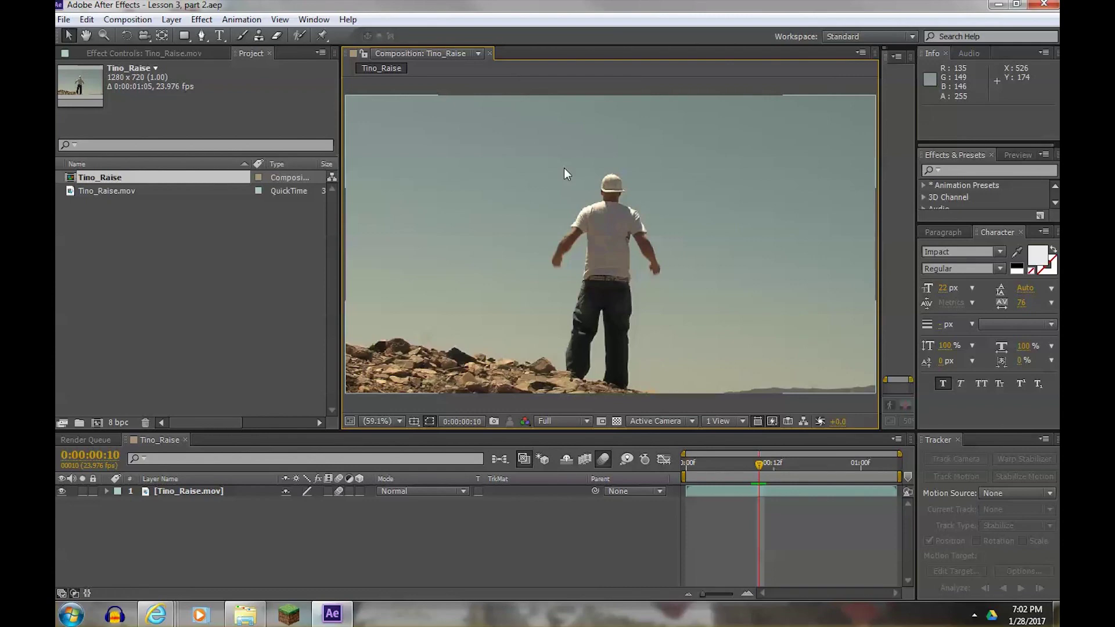
pyautogui.press('`')
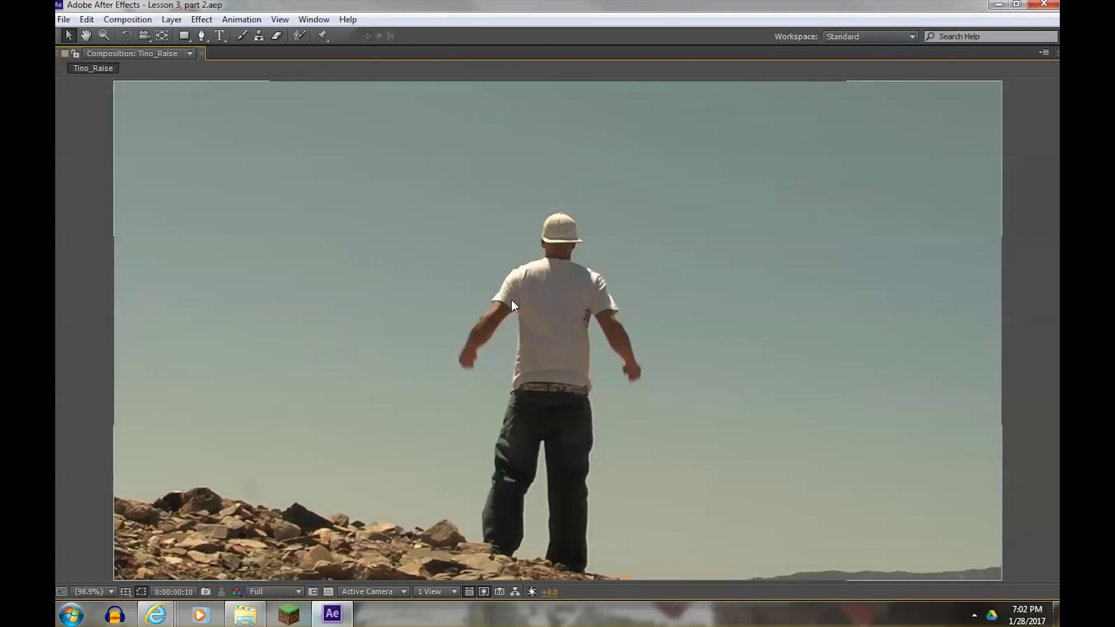
pyautogui.press('`')
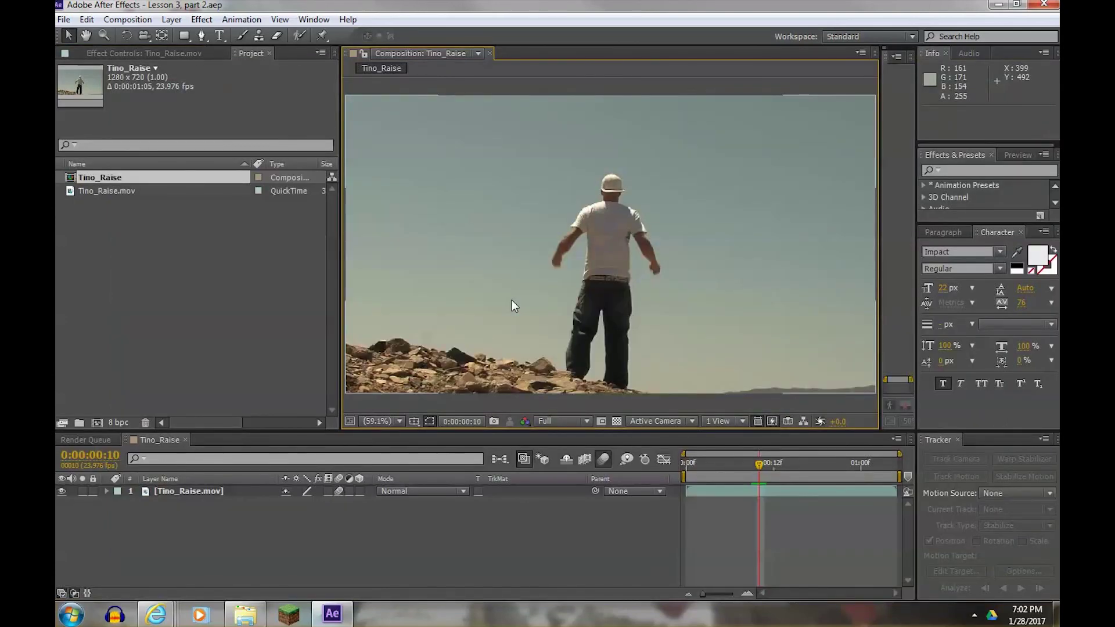
pyautogui.click(522, 545)
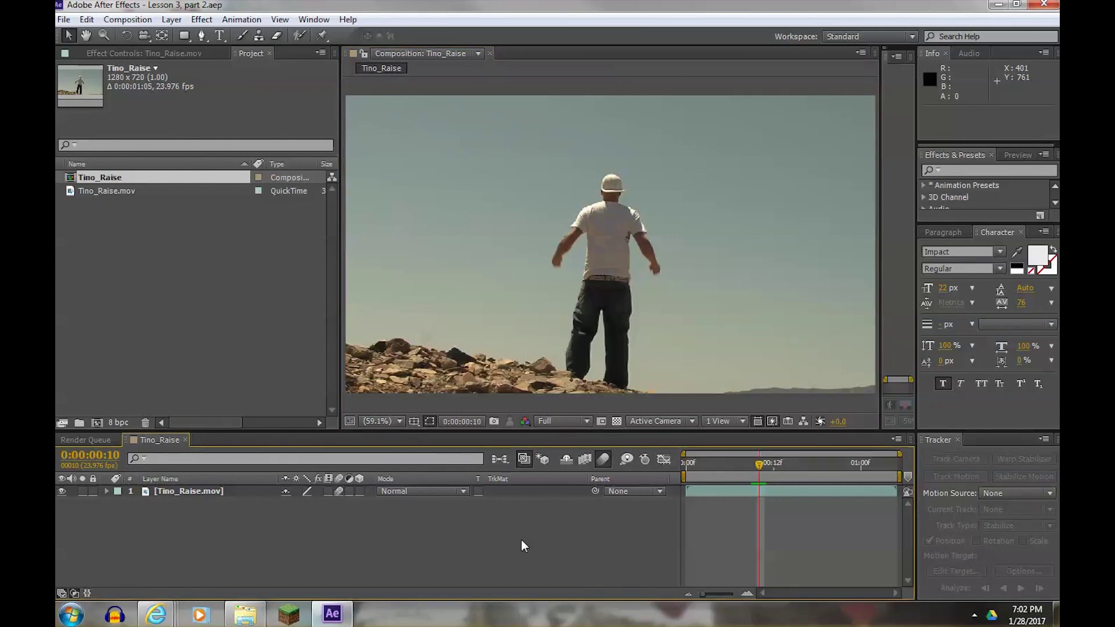
pyautogui.press('`')
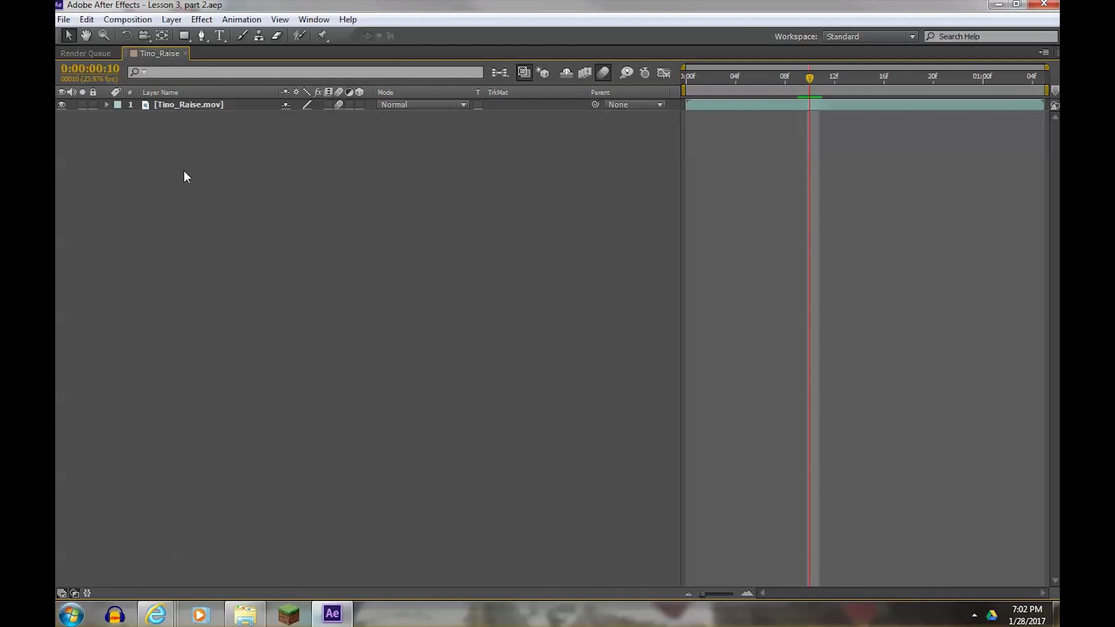
pyautogui.press('`')
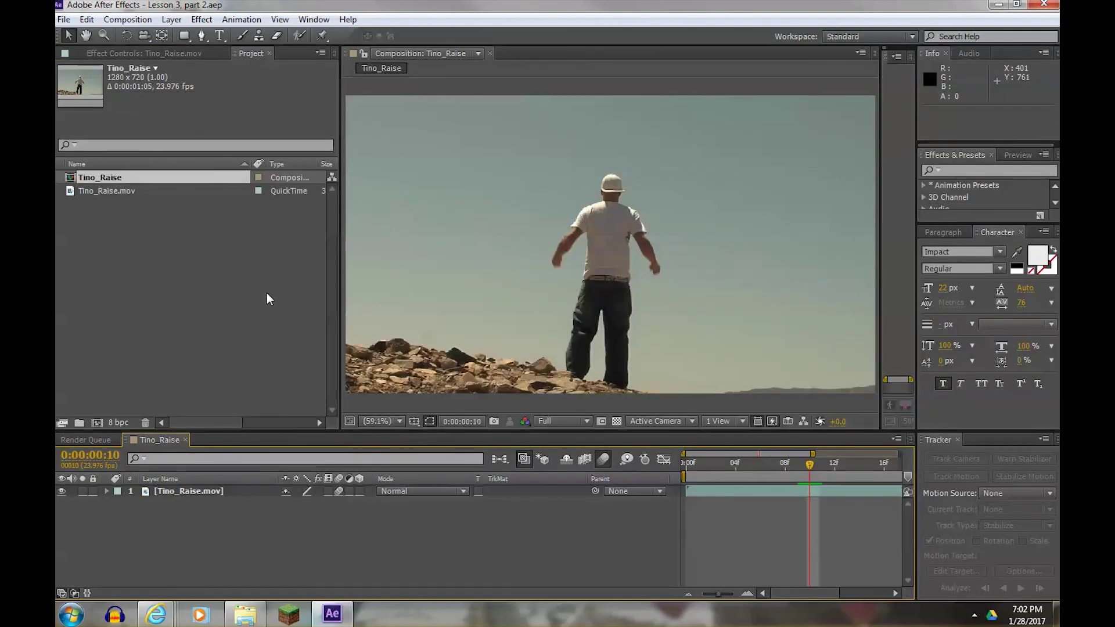
# - Import cloud.jpg from the VC Basic Training Footage folder and place it in the timeline as a layer above Tino_Raise.mov
pyautogui.click(89, 190)
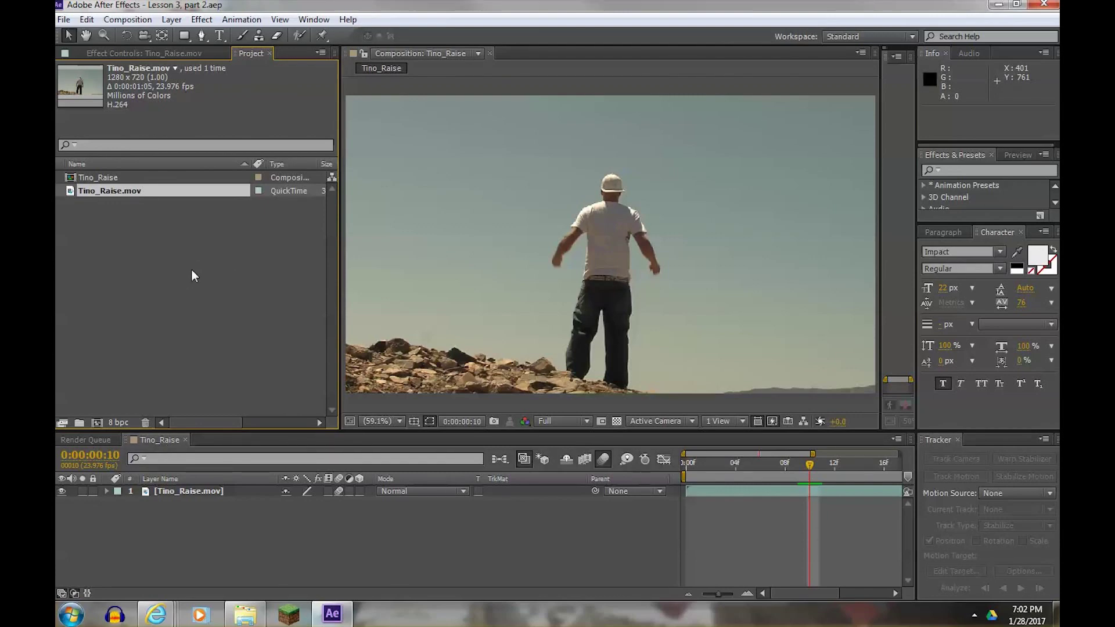
pyautogui.doubleClick(174, 263)
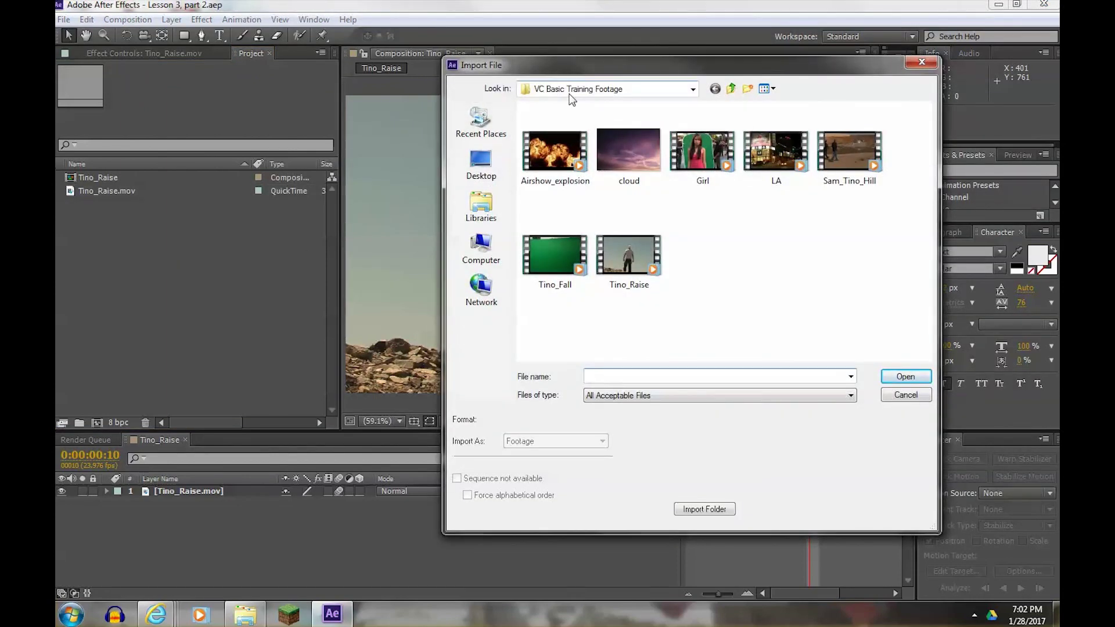
pyautogui.click(622, 169)
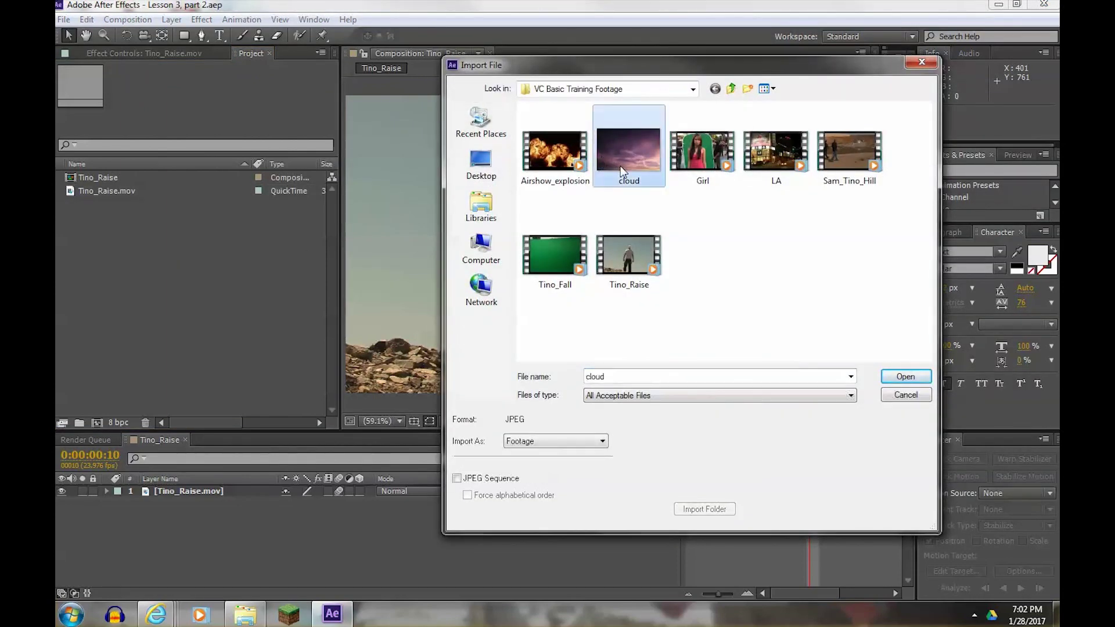
pyautogui.click(894, 376)
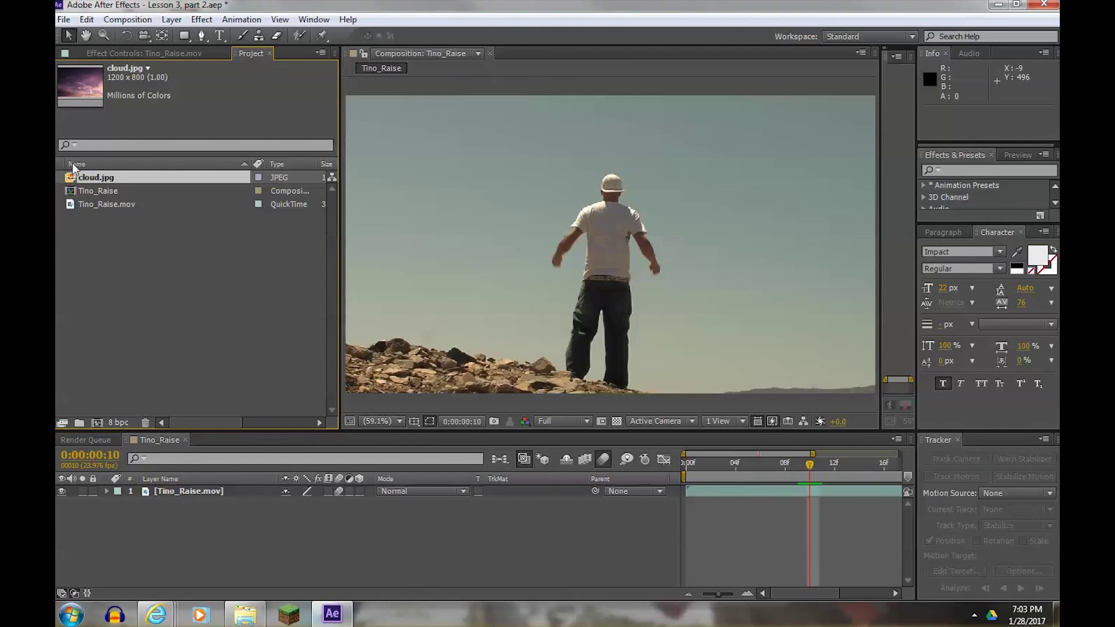
pyautogui.moveTo(74, 182); pyautogui.dragTo(194, 510)
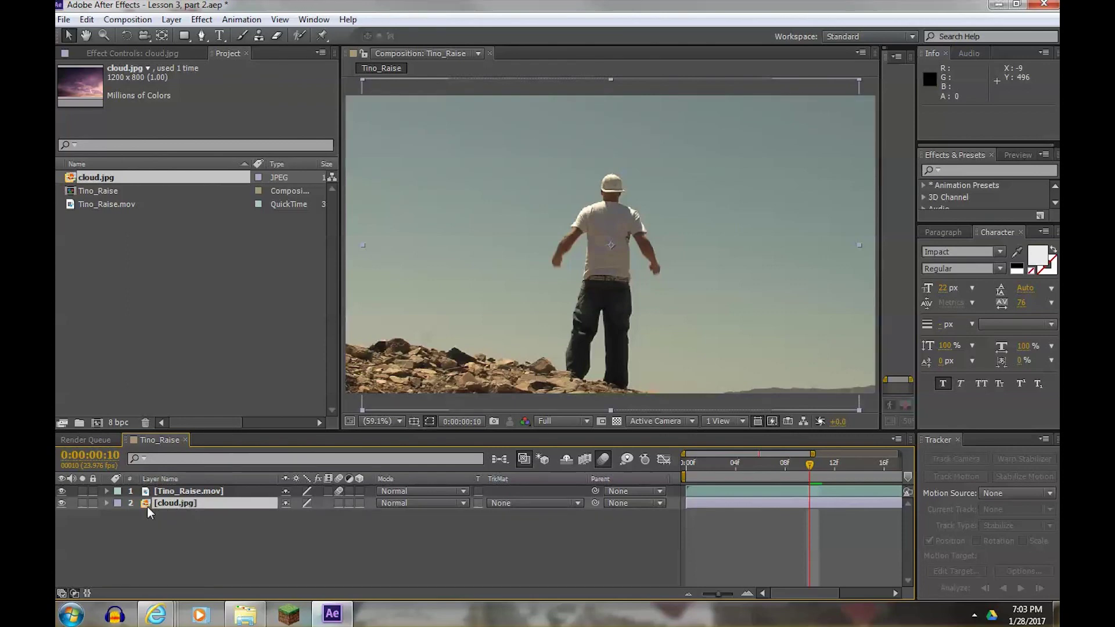
pyautogui.moveTo(145, 504); pyautogui.dragTo(146, 492)
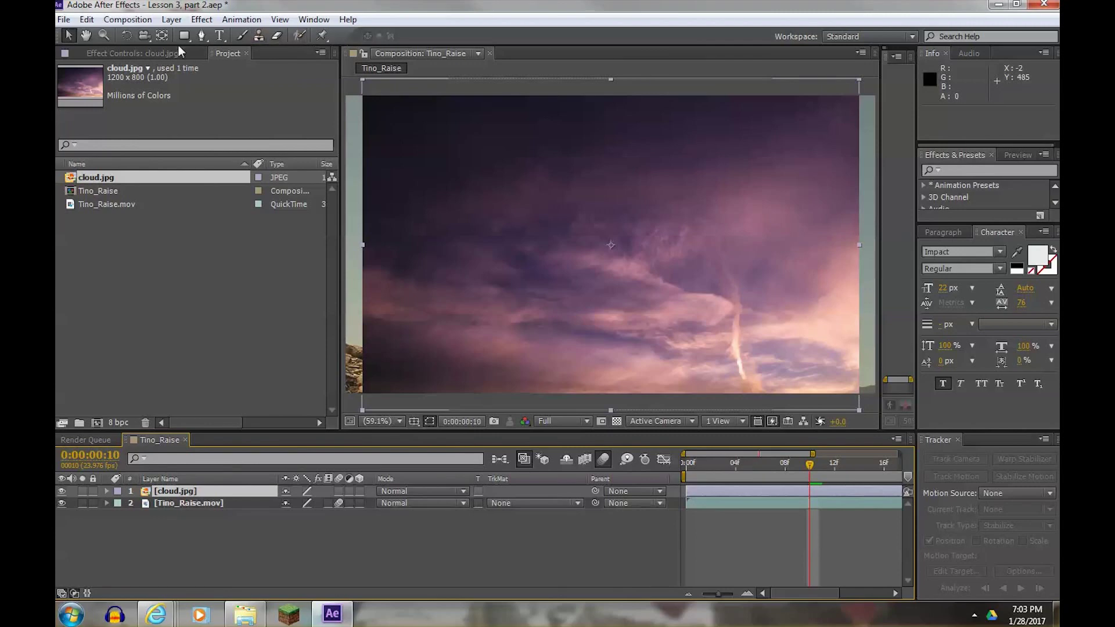
# - Move the cloud.jpg layer with the Selection tool to about 668.8, 375.2, showing its Position property in the timeline
pyautogui.click(313, 19)
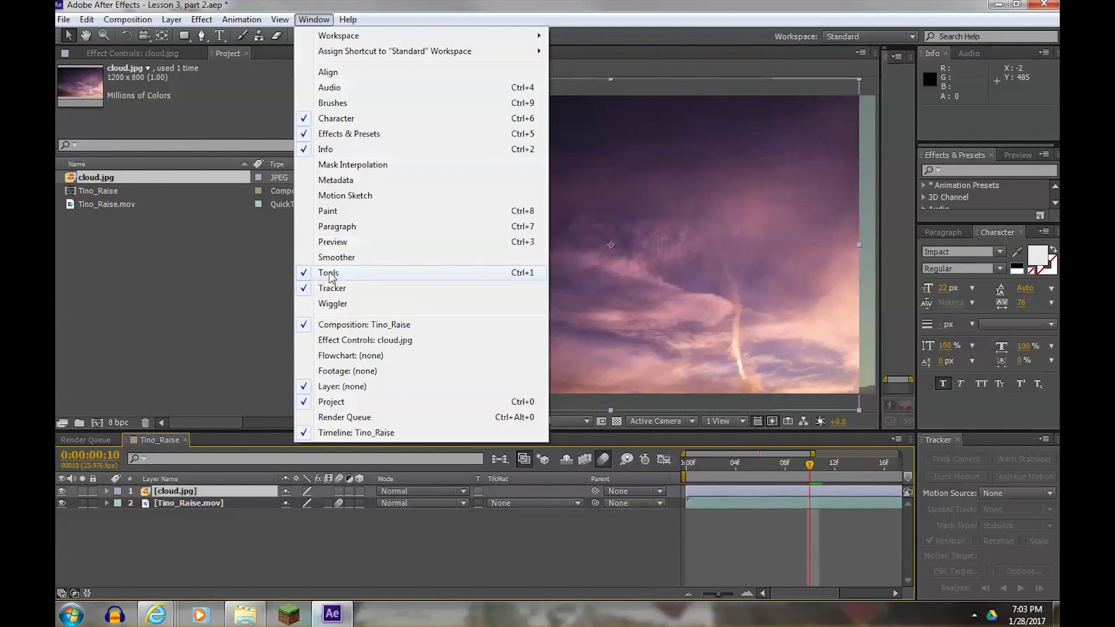
pyautogui.click(226, 249)
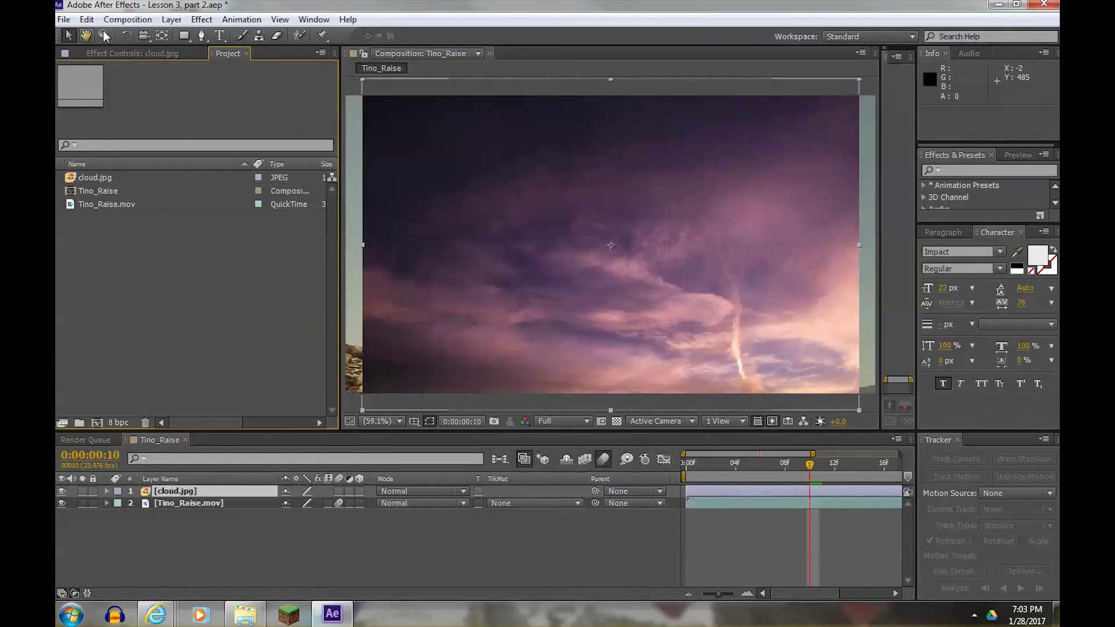
pyautogui.click(68, 35)
pyautogui.moveTo(526, 186); pyautogui.dragTo(586, 192)
pyautogui.click(180, 491)
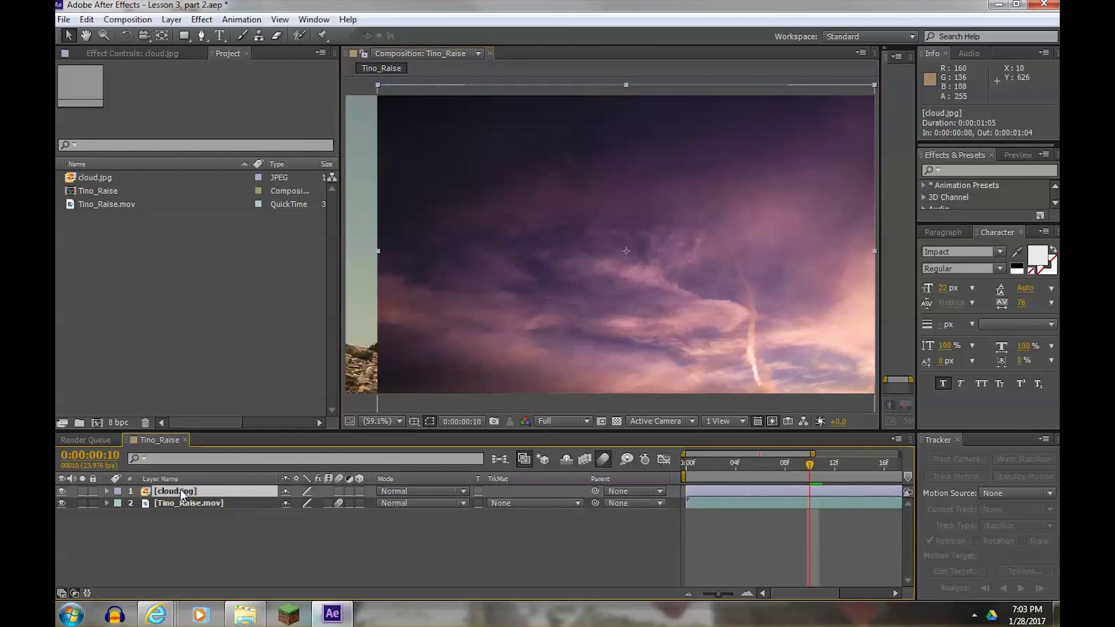
pyautogui.press('p')
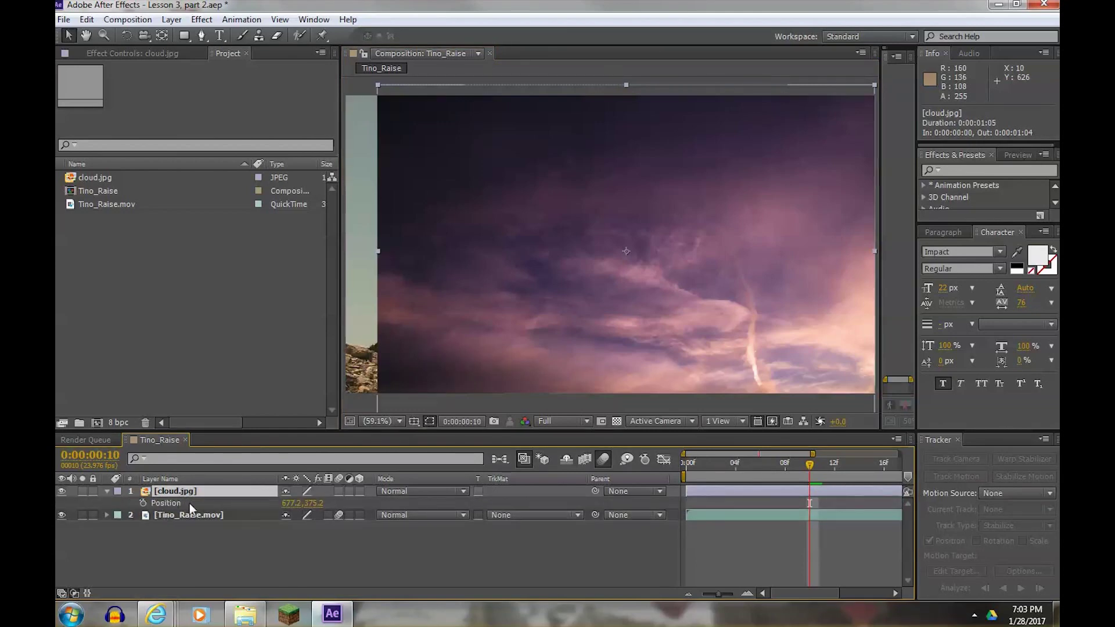
pyautogui.moveTo(612, 256); pyautogui.dragTo(544, 207)
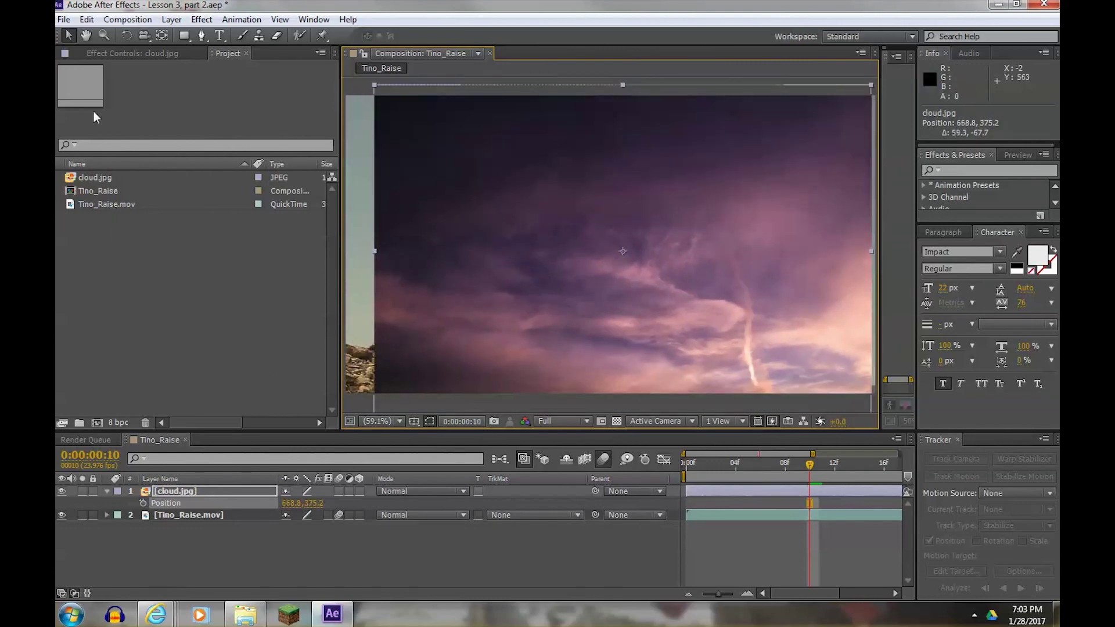
# - Examine the composition by panning with the Hand tool, magnifying it to 400% with the Zoom tool, and fitting it back to the viewer
pyautogui.click(87, 36)
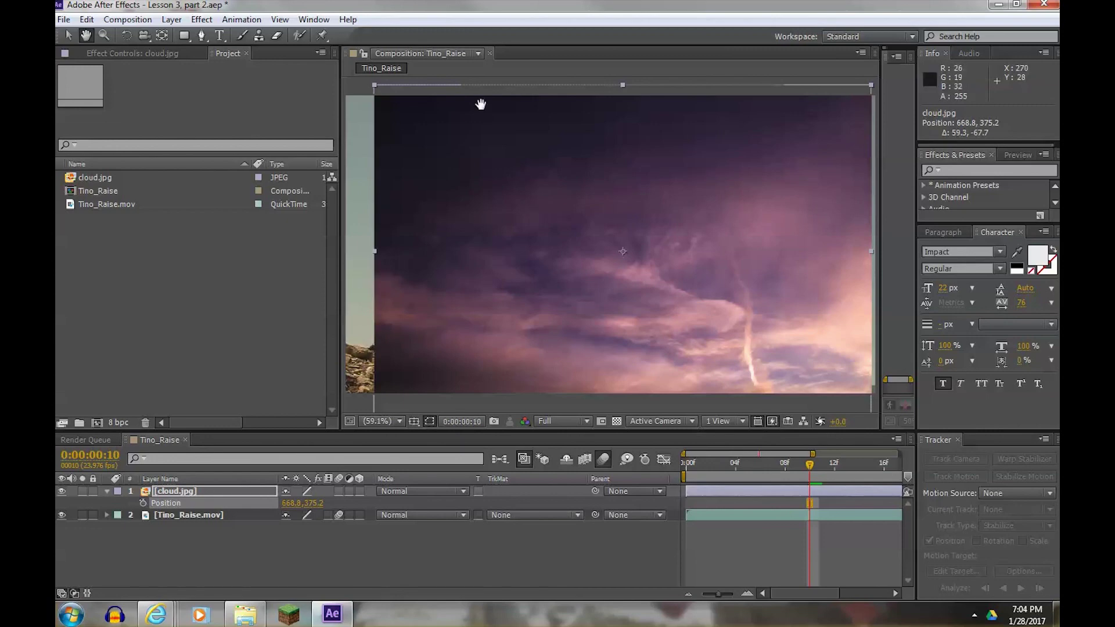
pyautogui.moveTo(711, 178); pyautogui.dragTo(642, 305)
pyautogui.moveTo(451, 299); pyautogui.dragTo(567, 182)
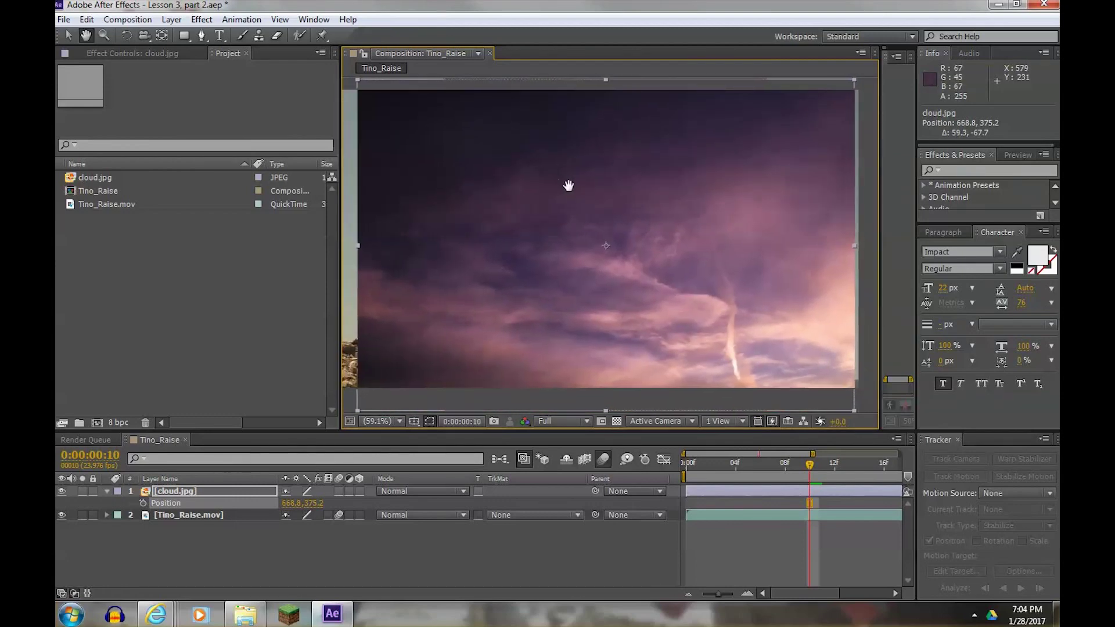
pyautogui.click(103, 37)
pyautogui.click(539, 226)
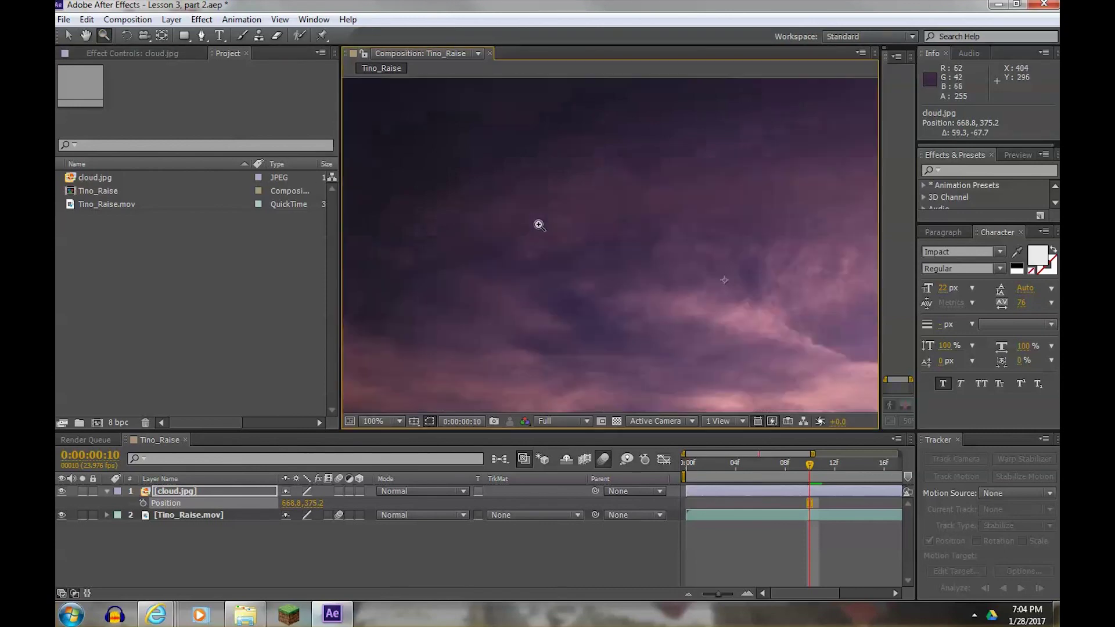
pyautogui.click(539, 226)
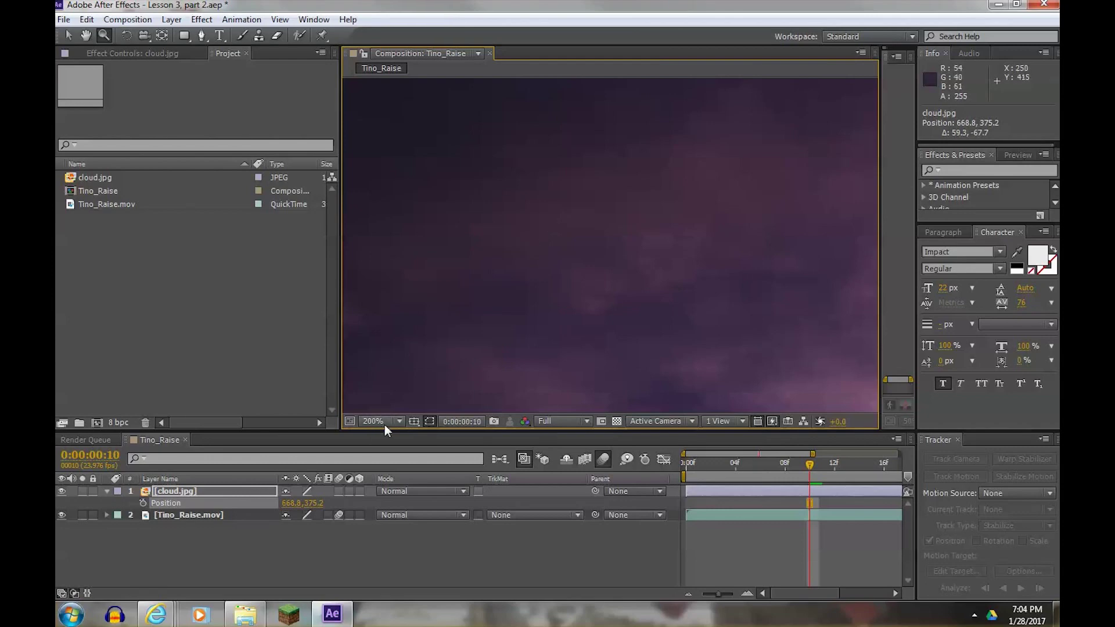
pyautogui.click(493, 272)
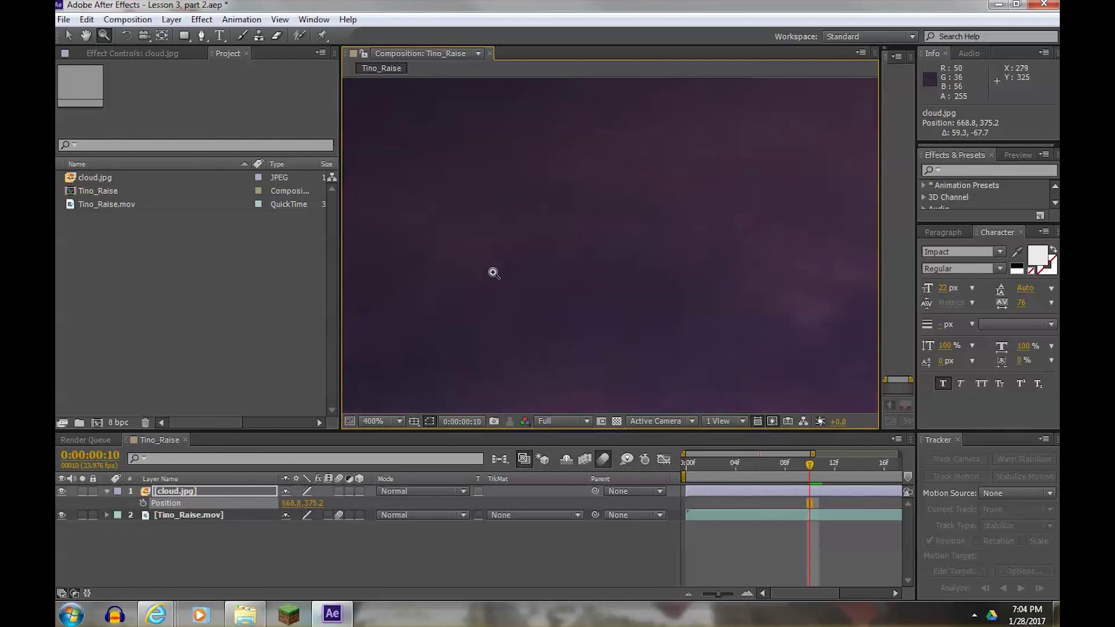
pyautogui.click(401, 420)
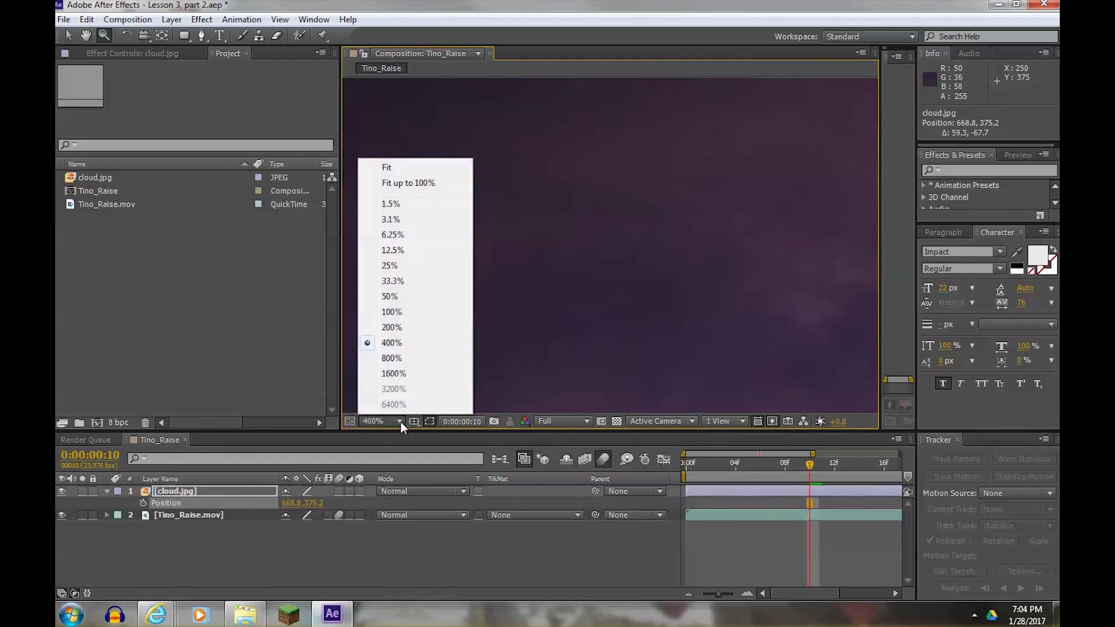
pyautogui.click(388, 168)
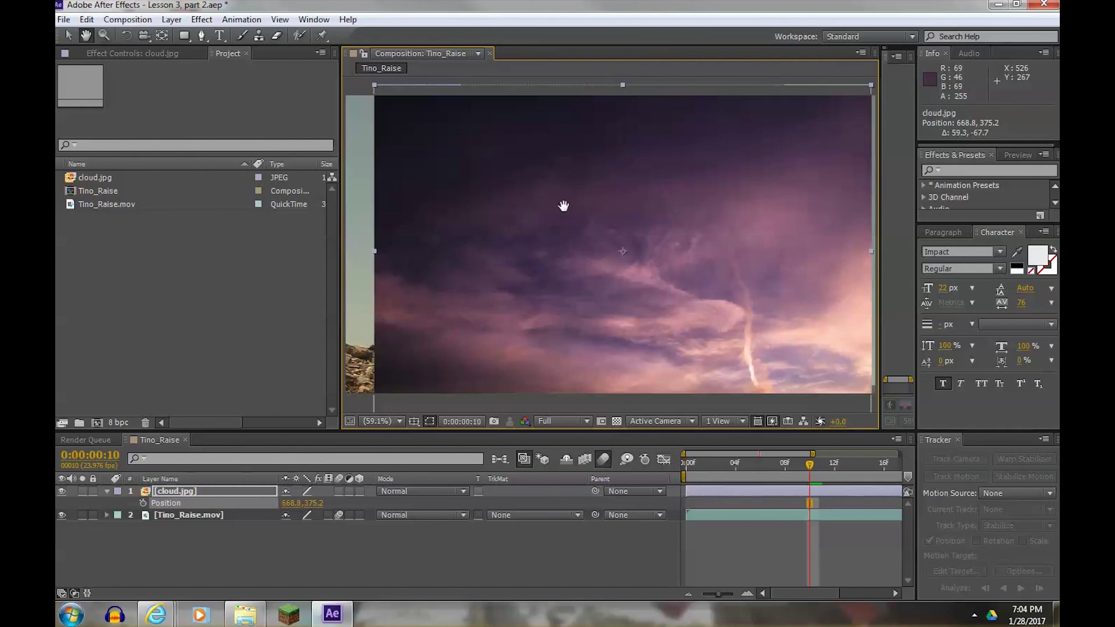
pyautogui.press('h')
pyautogui.moveTo(675, 252)
pyautogui.mouseDown()
pyautogui.moveTo(661, 239)
pyautogui.moveTo(675, 239)
pyautogui.mouseUp()
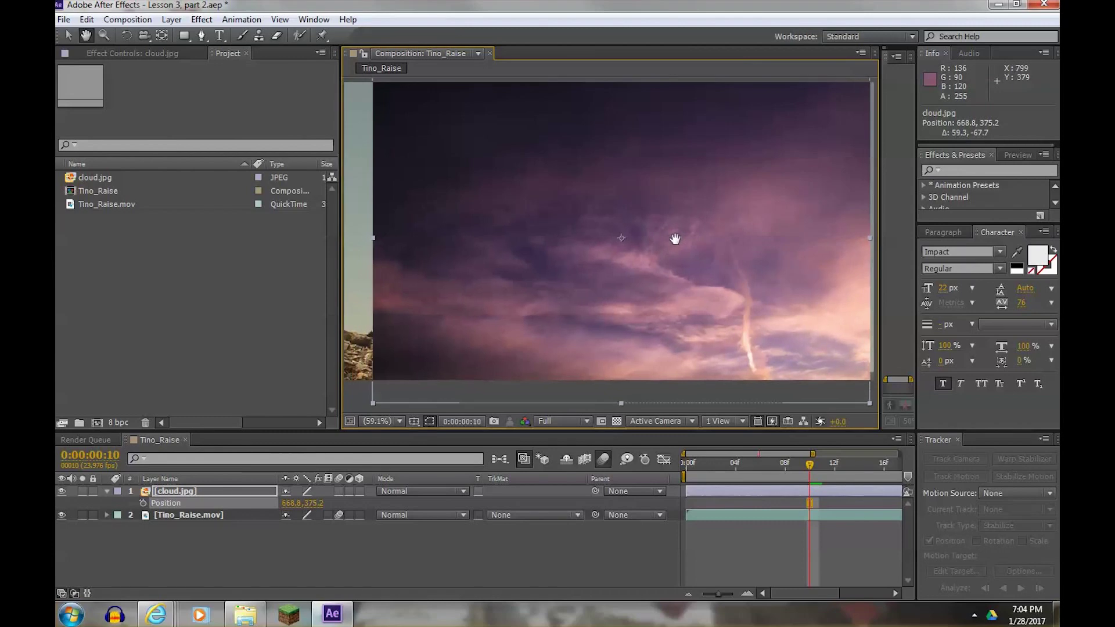
pyautogui.press('z')
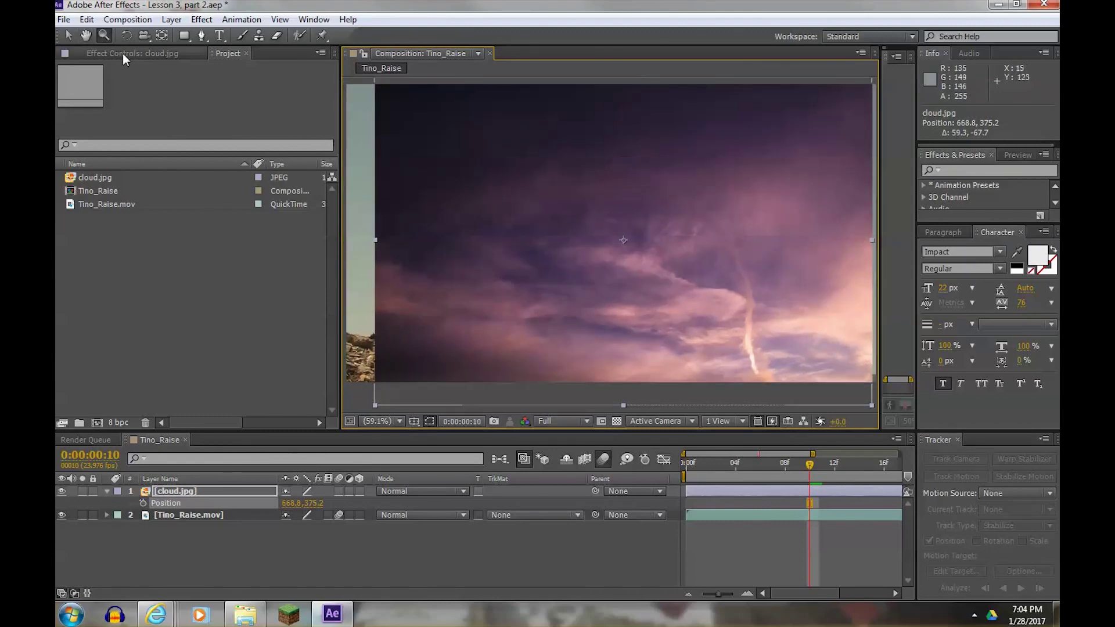
# - Try rotating cloud.jpg to about -62.5° and Tino_Raise.mov to about -14.8° with the Rotation tool, and undo the rotations
pyautogui.click(123, 35)
pyautogui.moveTo(600, 185); pyautogui.dragTo(455, 295)
pyautogui.moveTo(666, 326); pyautogui.dragTo(505, 236)
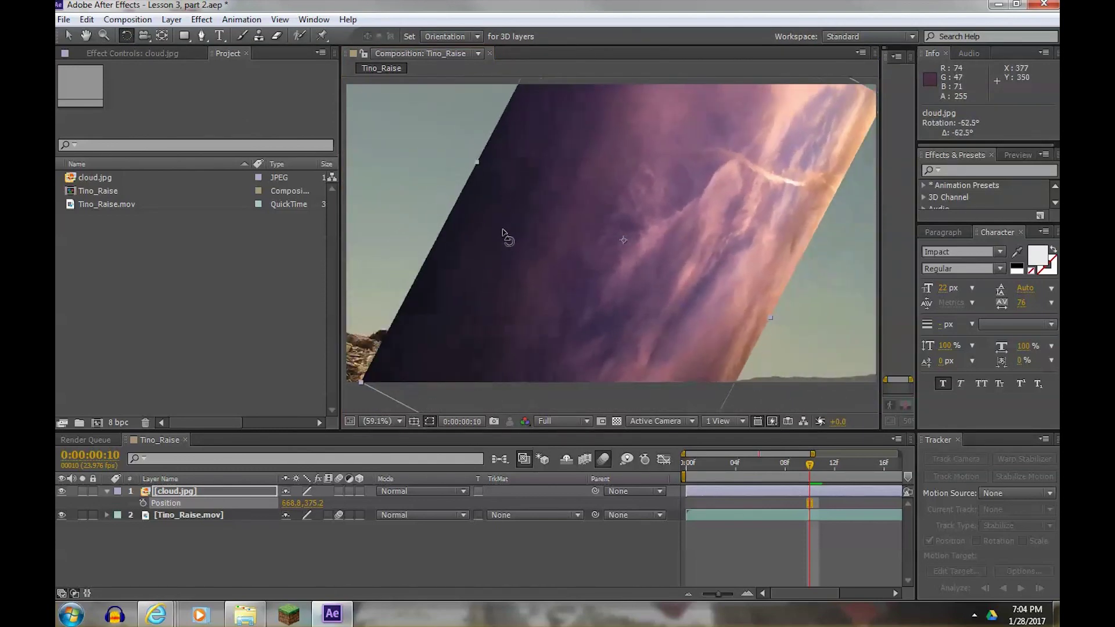
pyautogui.click(195, 517)
pyautogui.moveTo(399, 155); pyautogui.dragTo(376, 208)
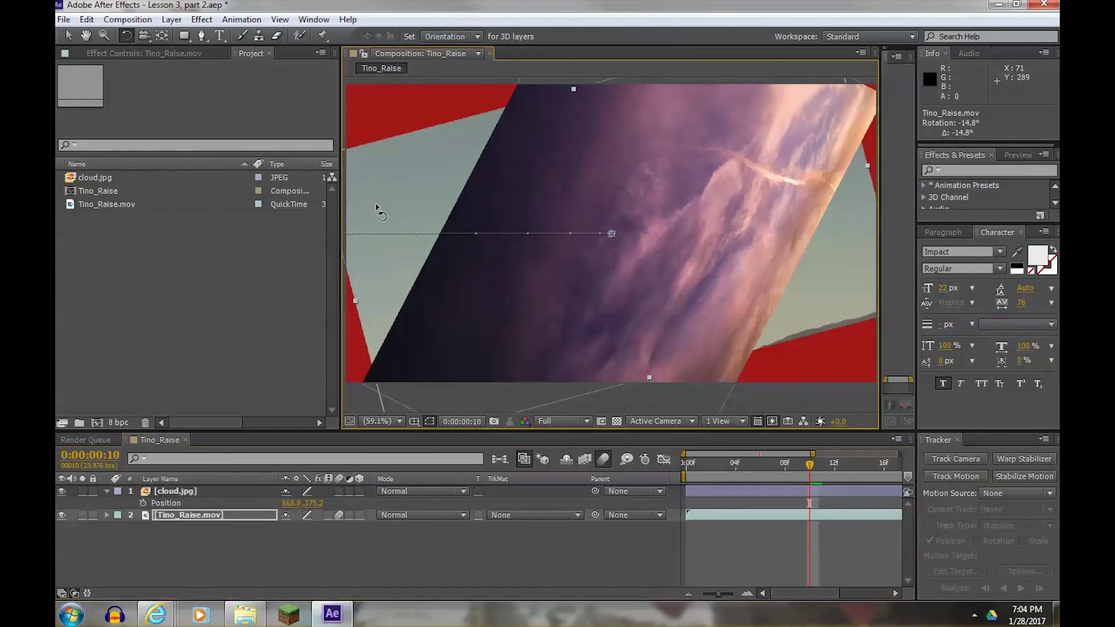
pyautogui.hotkey('ctrl', 'z')
pyautogui.hotkey('ctrl', 'z')
pyautogui.hotkey('ctrl', 'z')
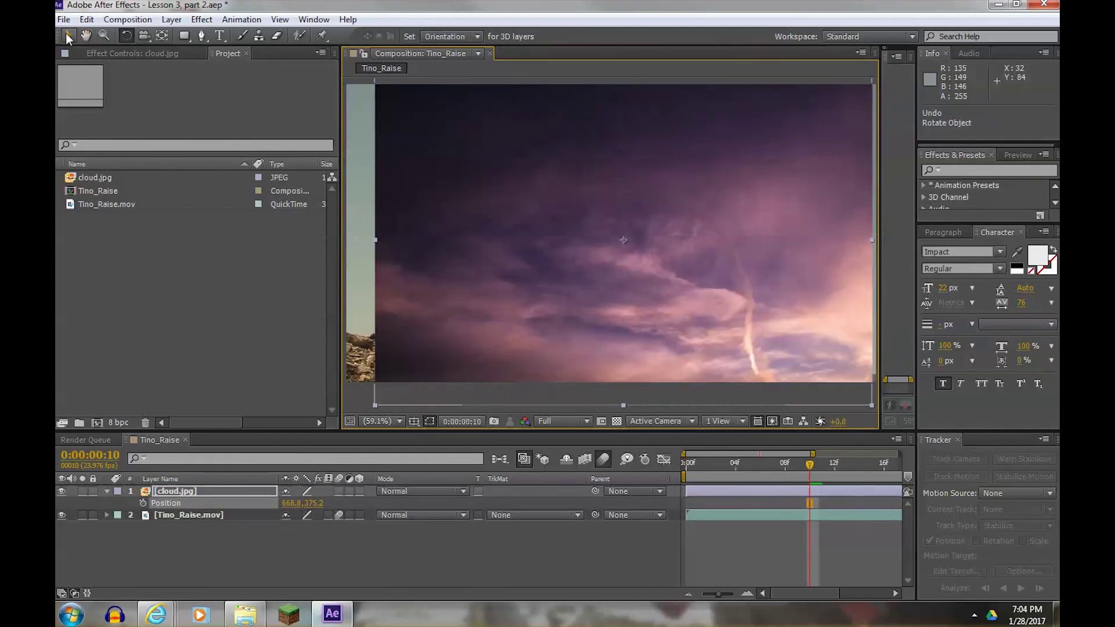
# - Pan the composition view slightly with the Hand tool
pyautogui.click(85, 35)
pyautogui.moveTo(625, 244); pyautogui.dragTo(593, 239)
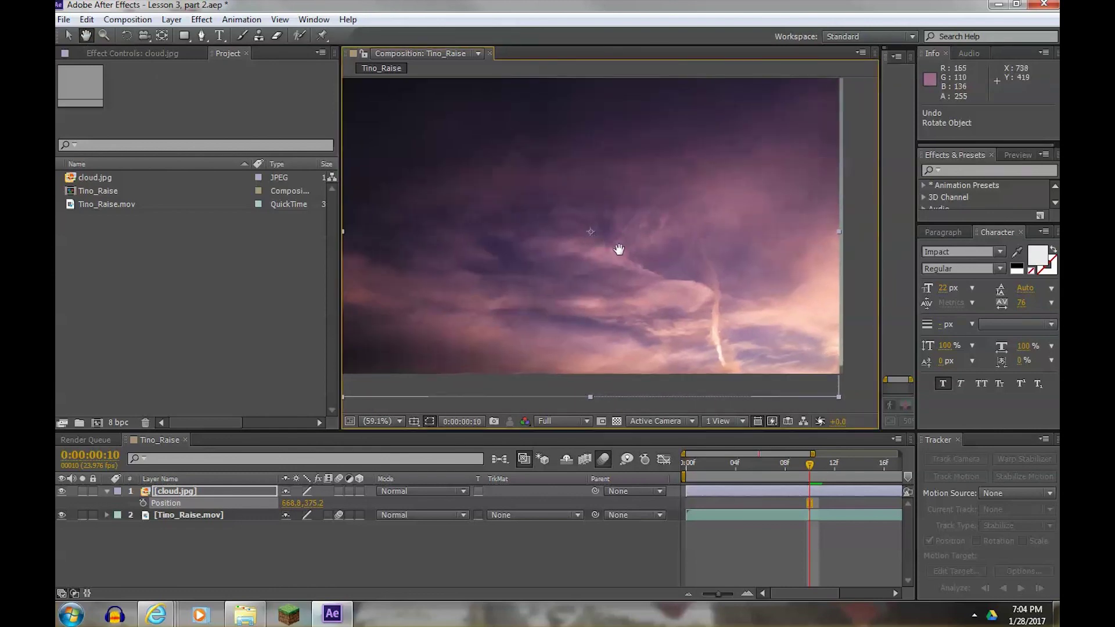
# - Scale cloud.jpg down to 51% and move it with the Selection tool to about 929.5, 261.8
pyautogui.moveTo(525, 207); pyautogui.dragTo(545, 228)
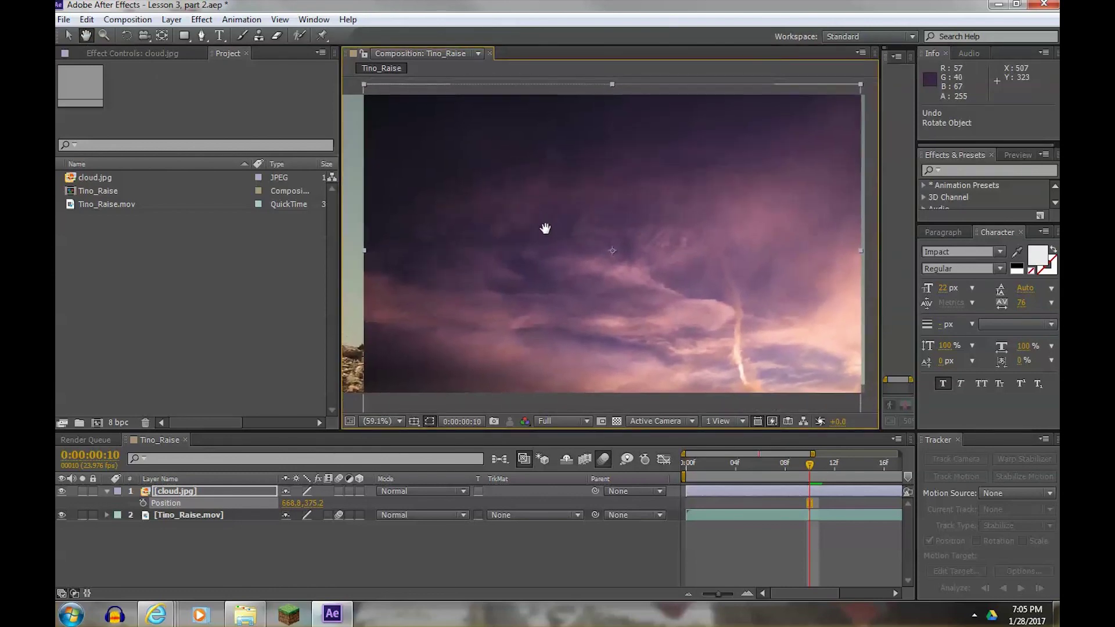
pyautogui.click(70, 36)
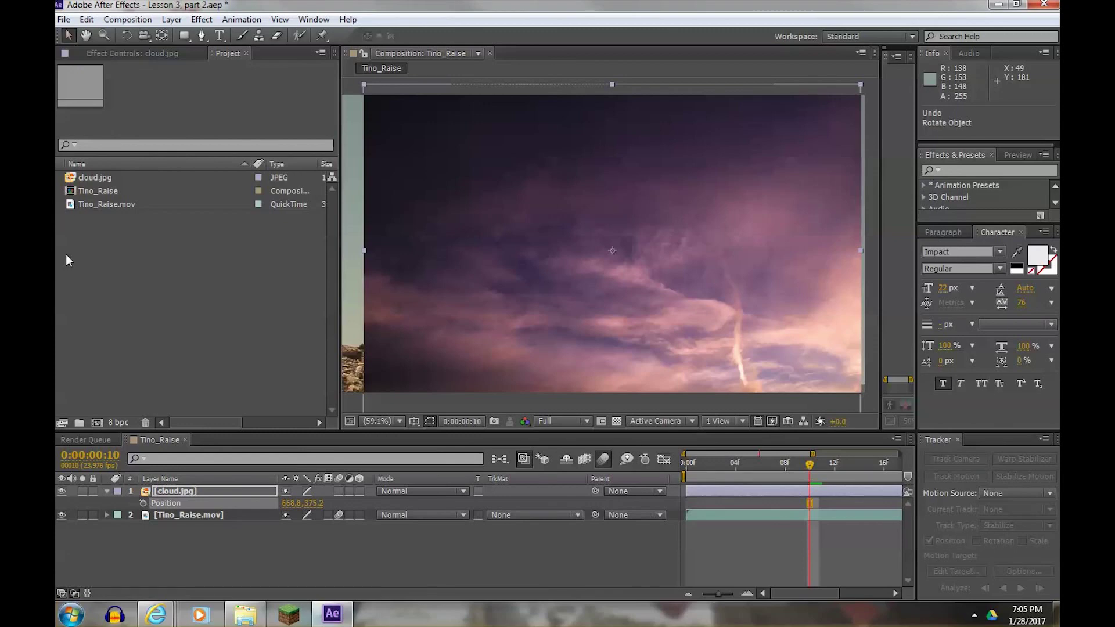
pyautogui.moveTo(186, 490)
pyautogui.mouseDown()
pyautogui.moveTo(186, 531)
pyautogui.moveTo(190, 489)
pyautogui.mouseUp()
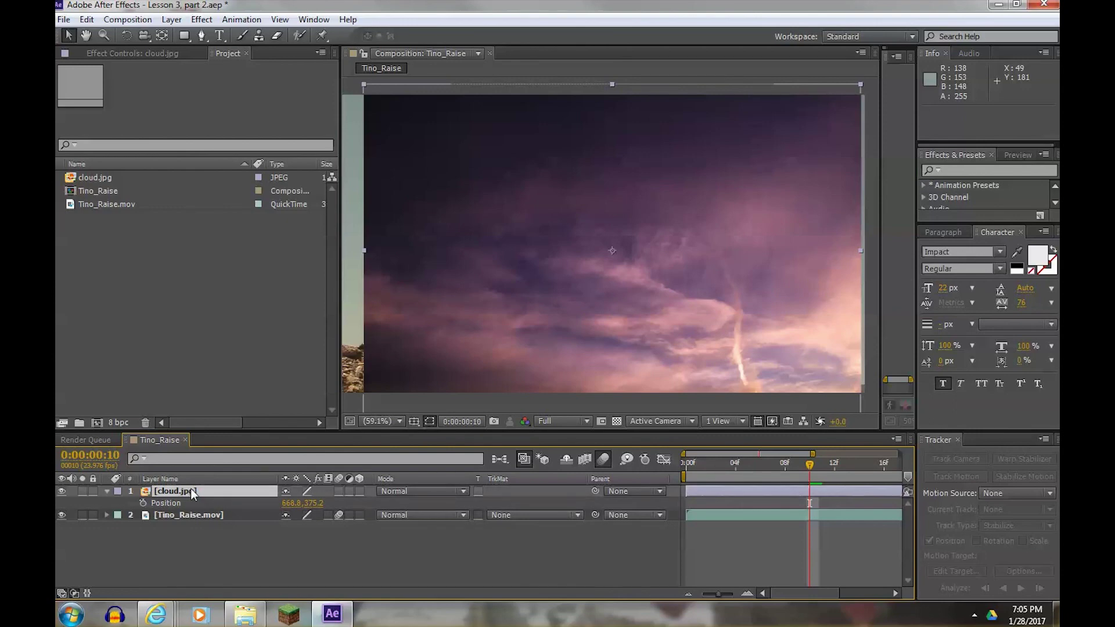
pyautogui.click(189, 494)
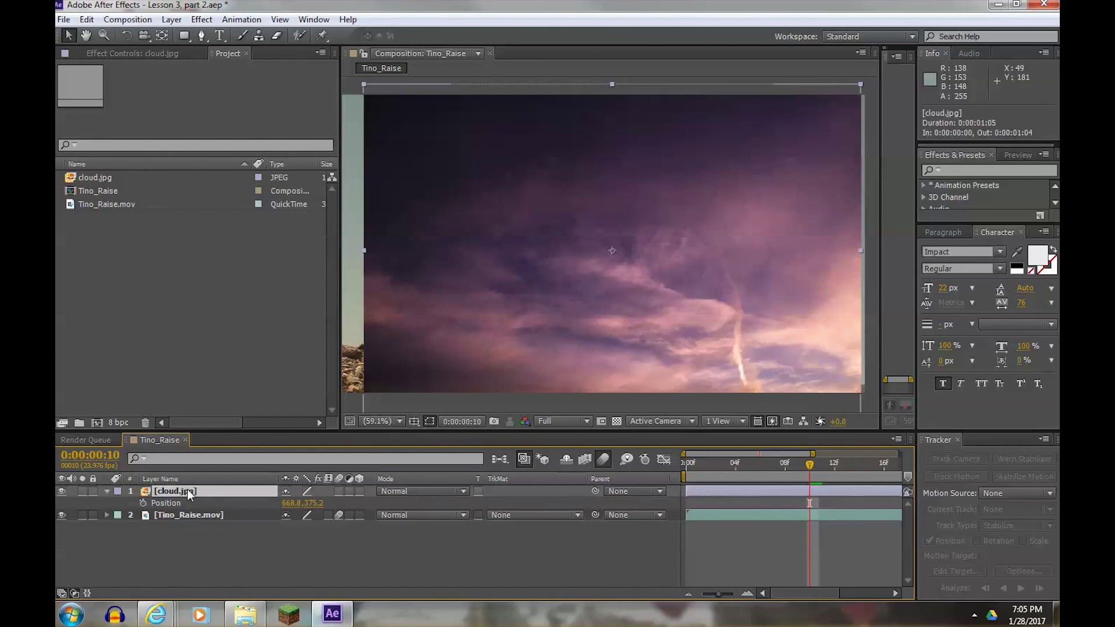
pyautogui.press('s')
pyautogui.moveTo(309, 503); pyautogui.dragTo(280, 503)
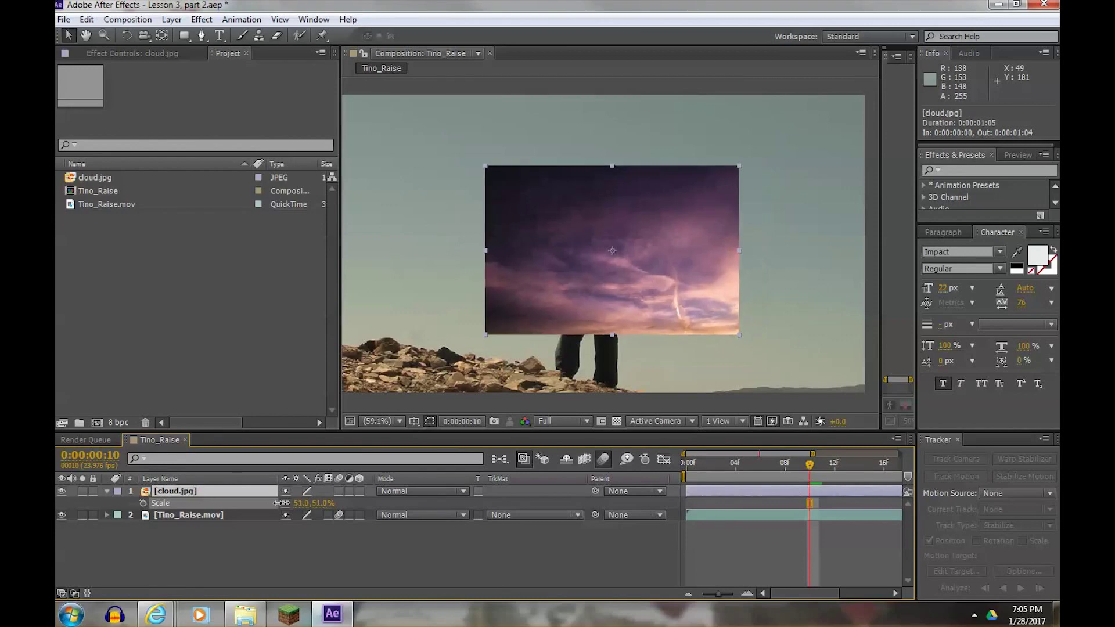
pyautogui.moveTo(609, 224); pyautogui.dragTo(717, 177)
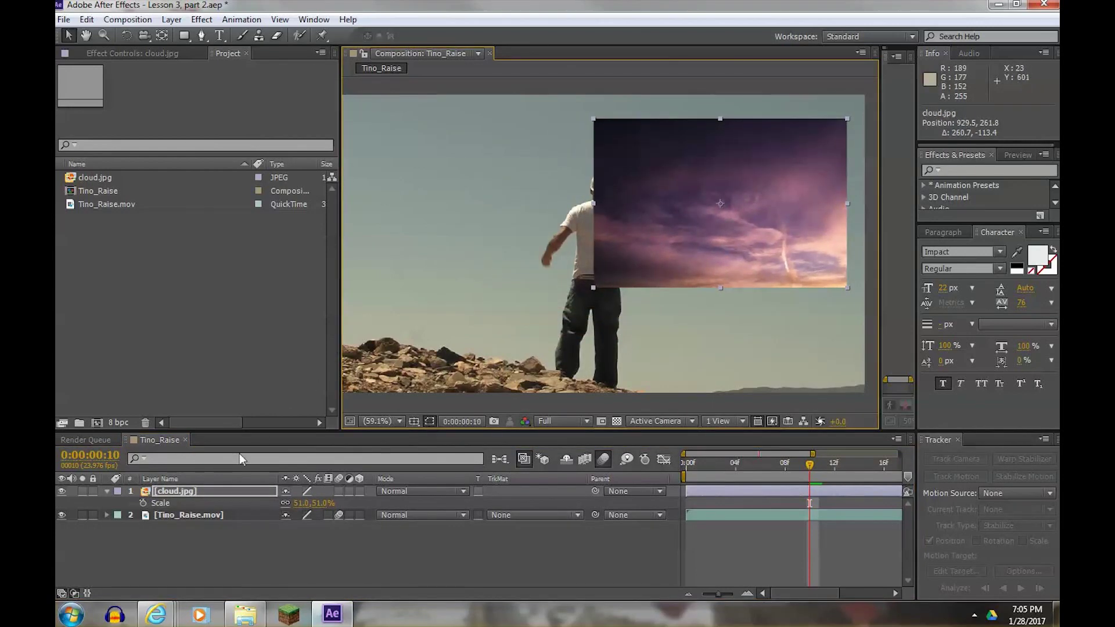
# - Scale Tino_Raise.mov down to 45% and move it to about 401.3, 487.0, showing its Position property in the timeline
pyautogui.click(174, 514)
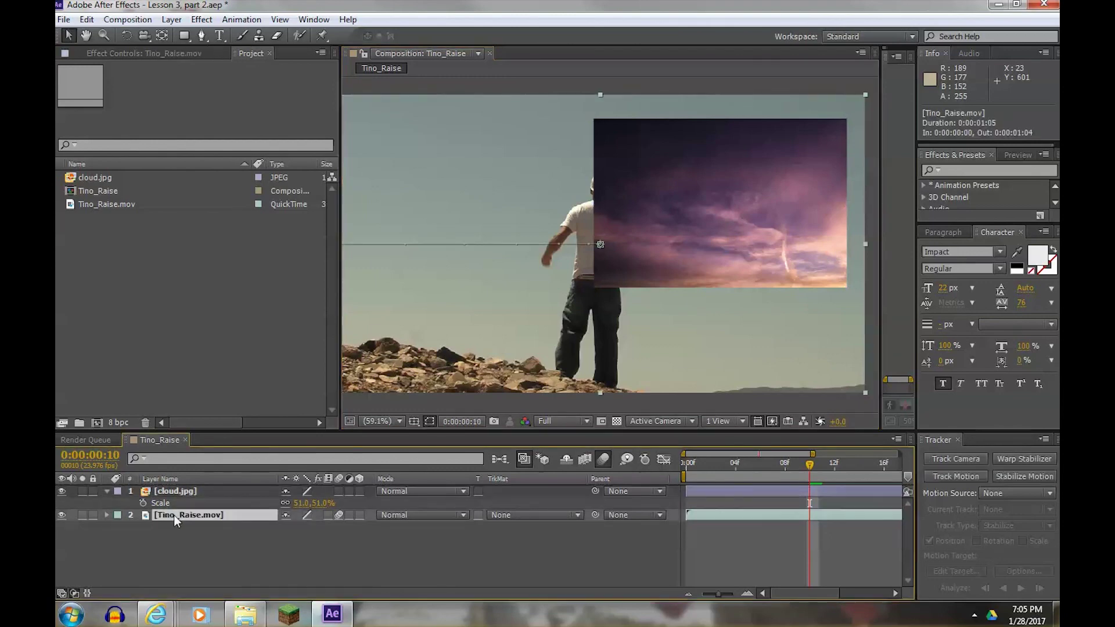
pyautogui.press('s')
pyautogui.moveTo(306, 527); pyautogui.dragTo(281, 541)
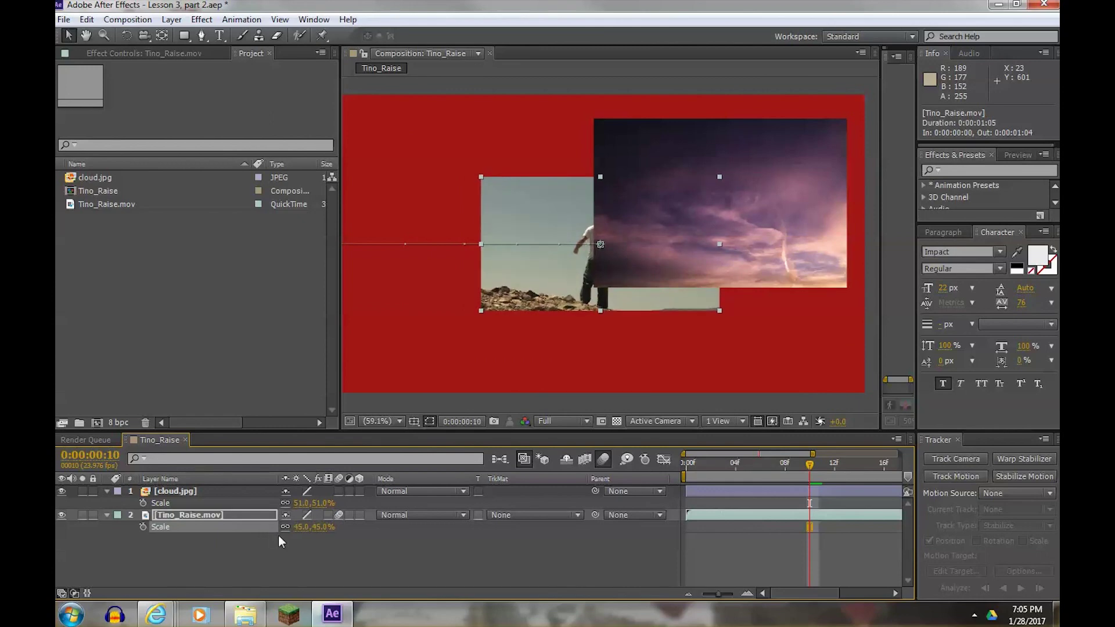
pyautogui.press('p')
pyautogui.moveTo(504, 281); pyautogui.dragTo(430, 314)
pyautogui.moveTo(424, 358)
pyautogui.mouseDown()
pyautogui.moveTo(437, 329)
pyautogui.moveTo(380, 377)
pyautogui.moveTo(416, 339)
pyautogui.moveTo(437, 336)
pyautogui.moveTo(436, 368)
pyautogui.mouseUp()
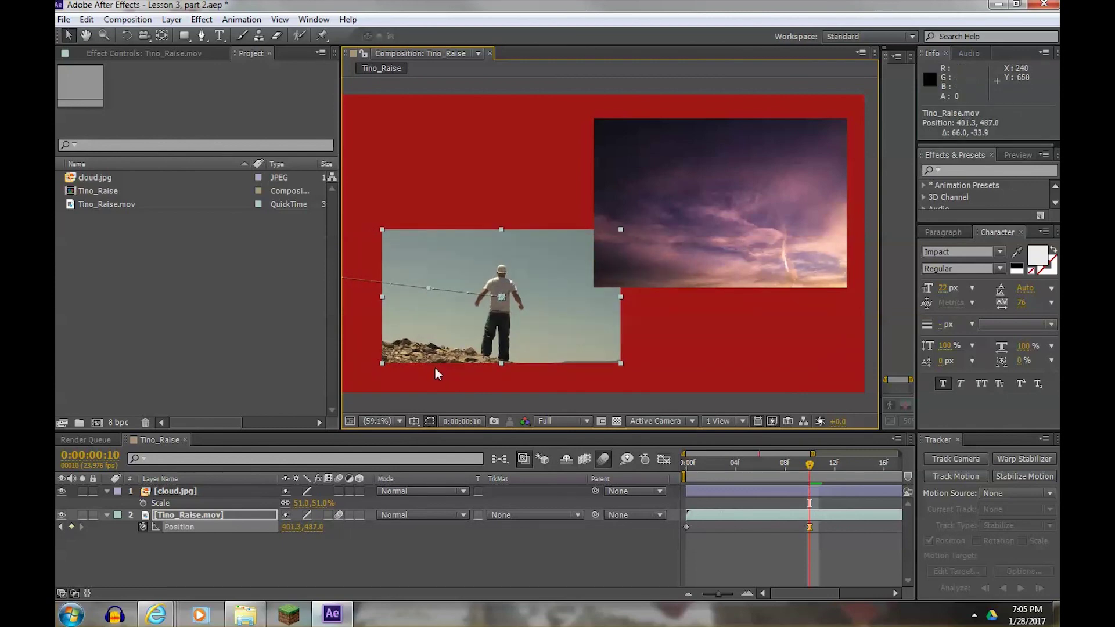
# - Switch the composition's transparency grid on and off again, and set the preview resolution to Third
pyautogui.click(618, 422)
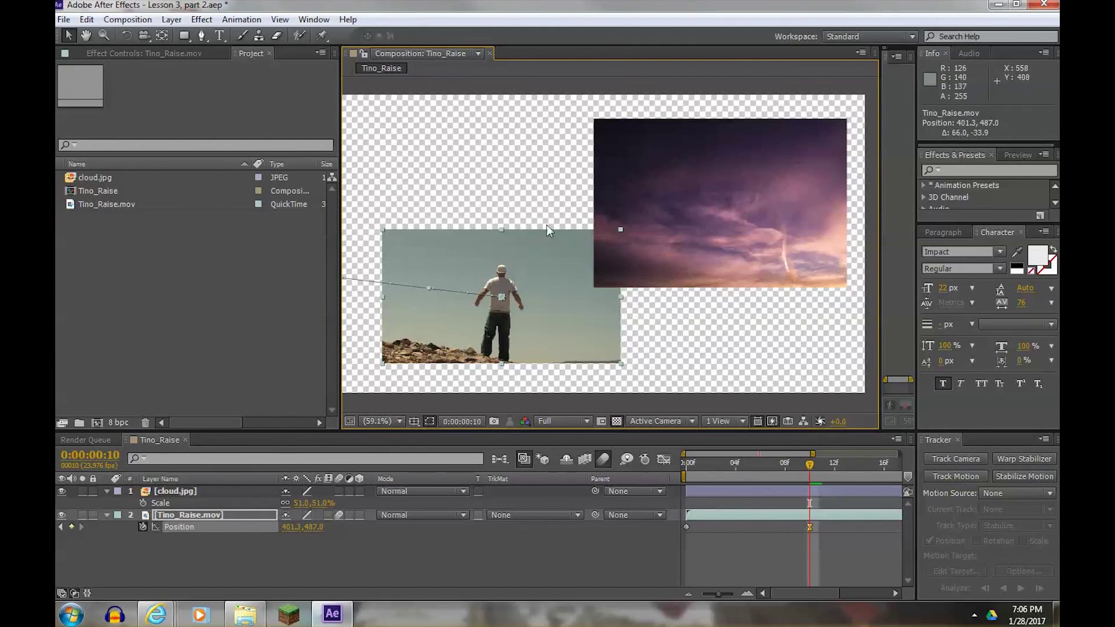
pyautogui.click(613, 421)
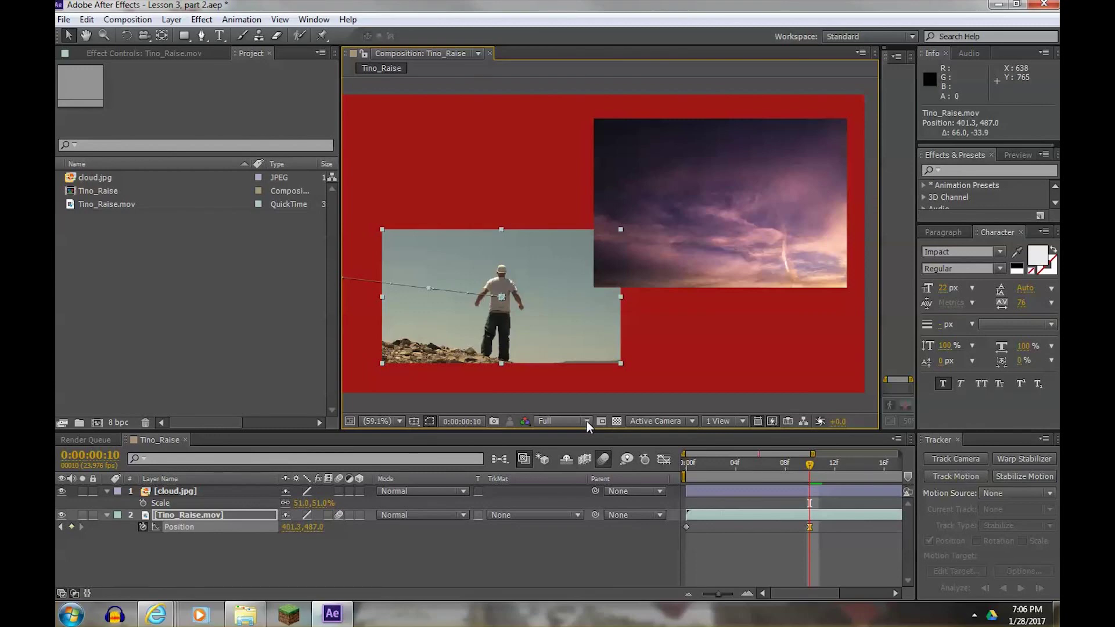
pyautogui.click(587, 422)
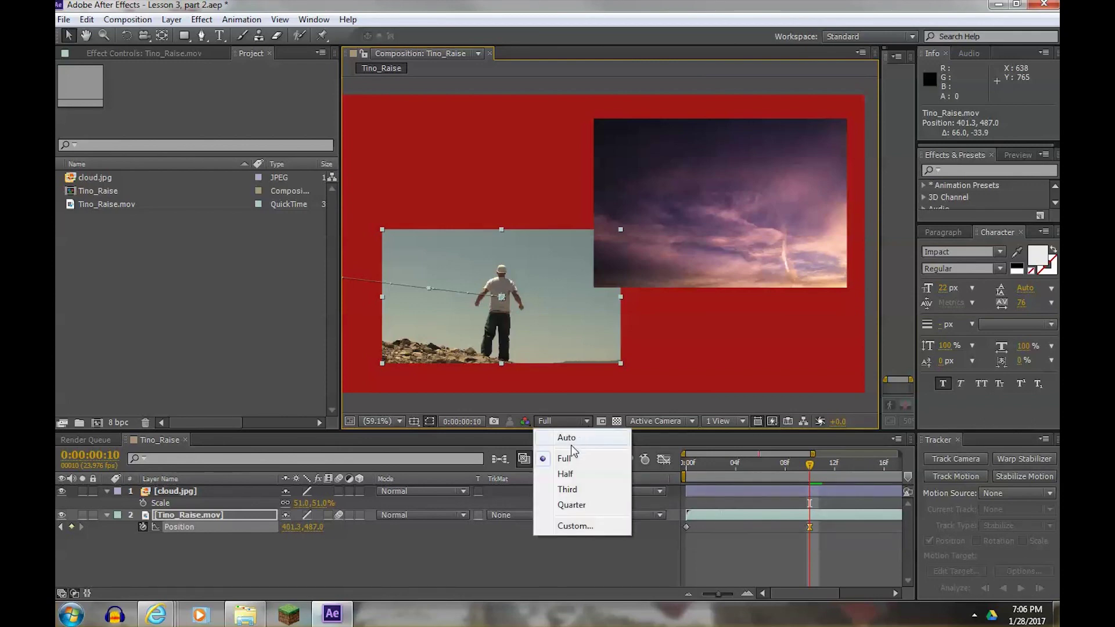
pyautogui.click(567, 489)
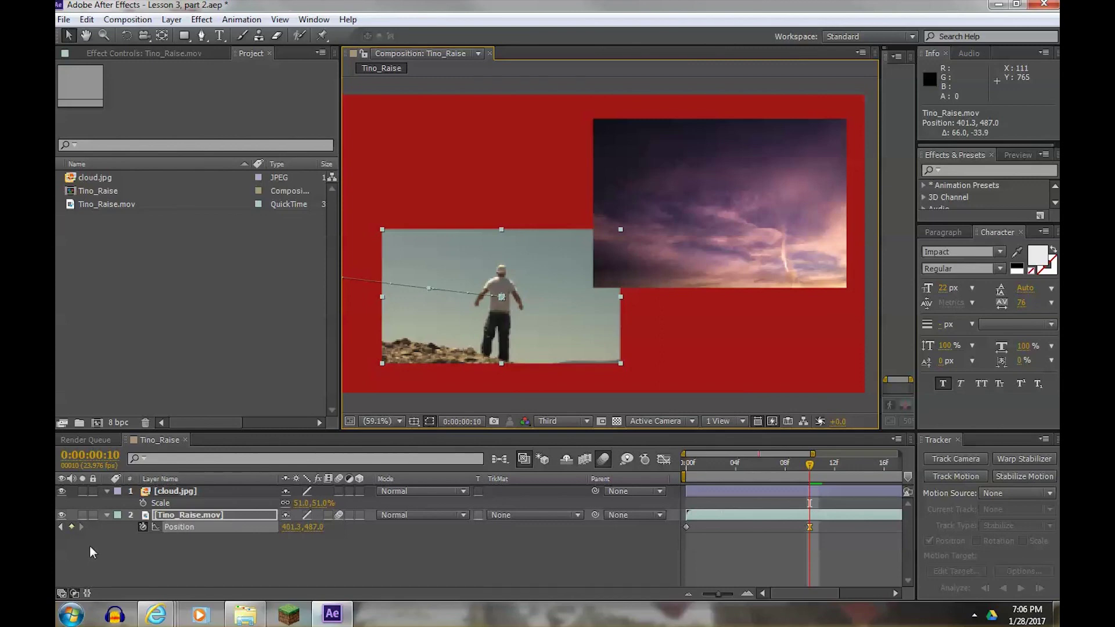
# - Solo cloud.jpg, add Tino_Raise.mov to the solo, and turn soloing off for both layers
pyautogui.click(82, 492)
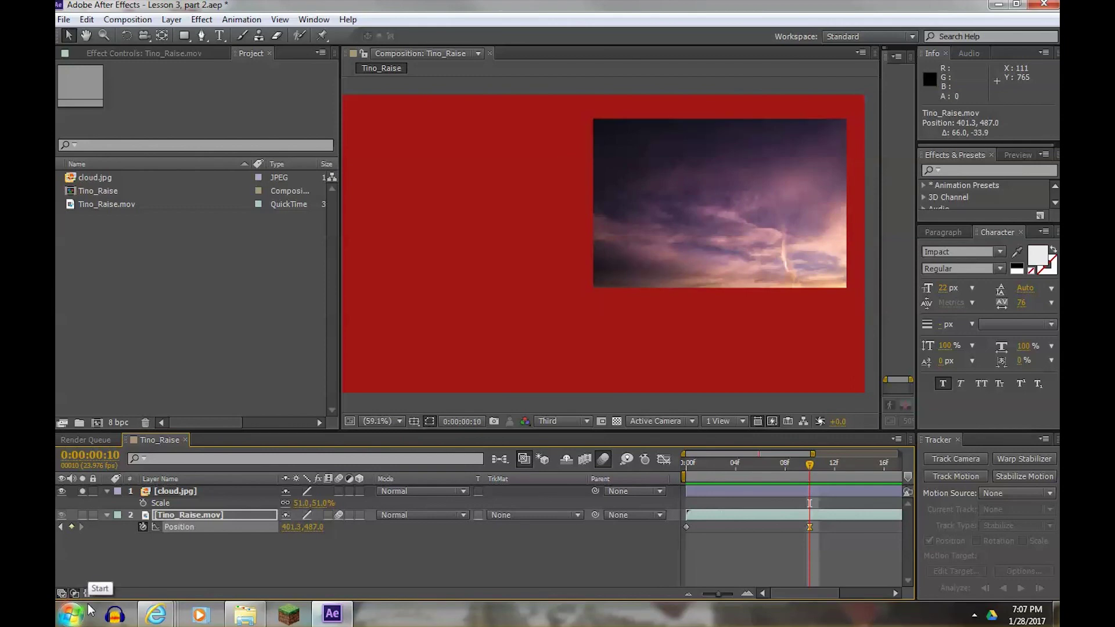
pyautogui.click(82, 515)
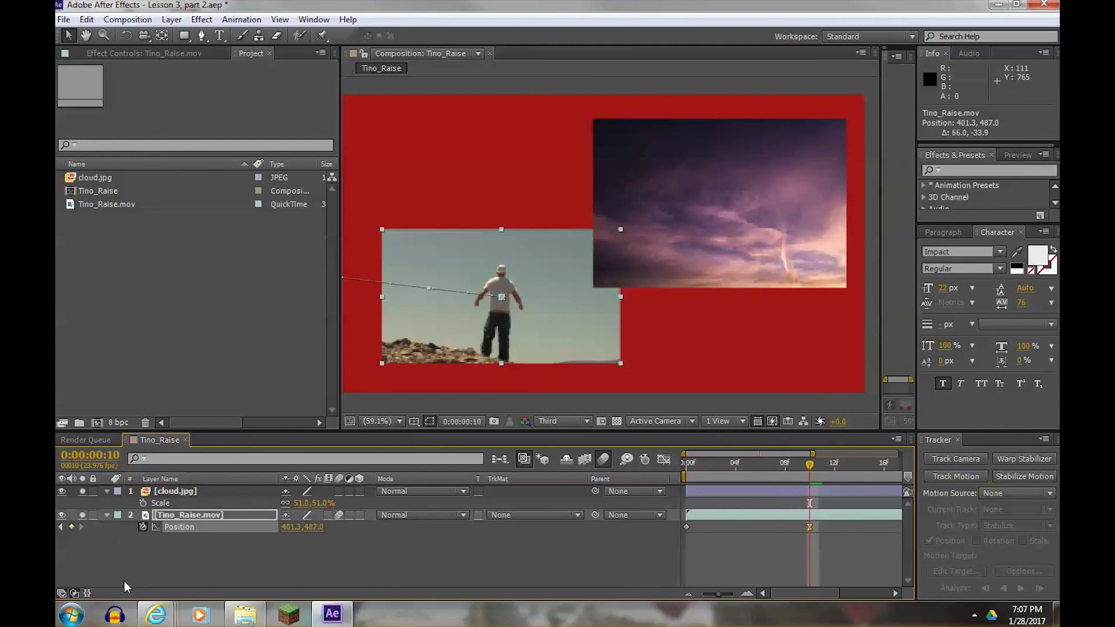
pyautogui.click(83, 515)
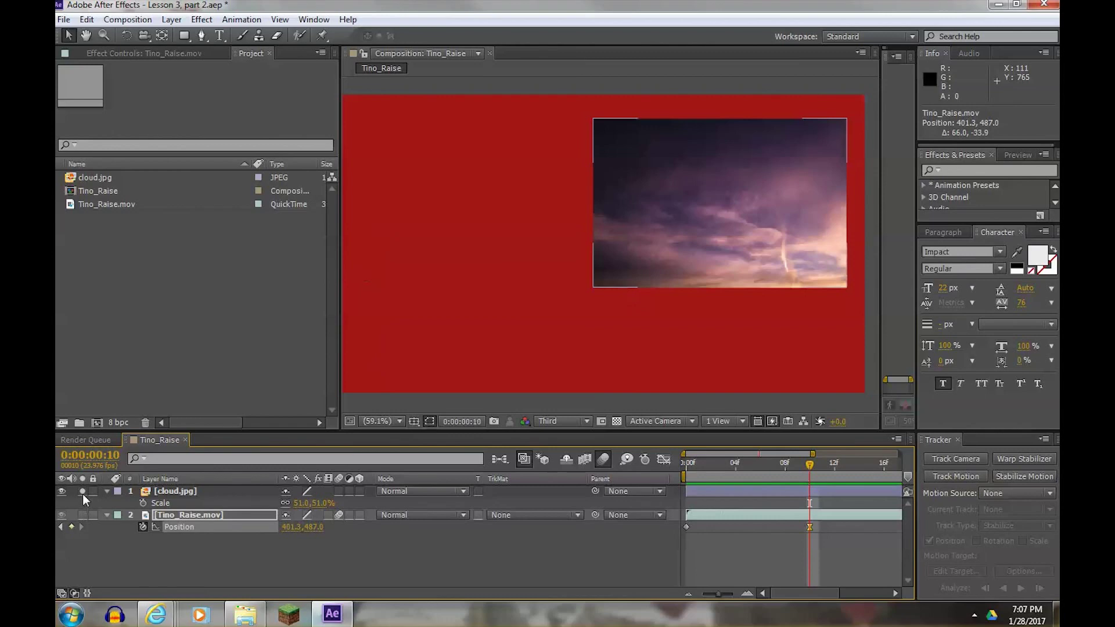
pyautogui.click(83, 493)
# - Hide and show the cloud.jpg layer several times, ending with it shown
pyautogui.click(62, 492)
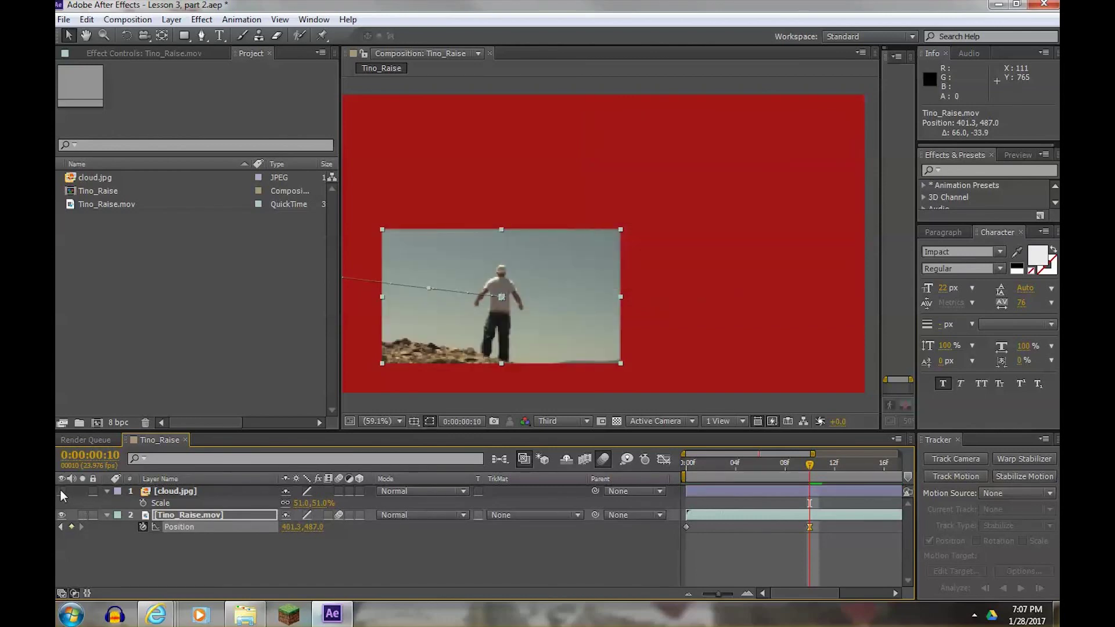
pyautogui.click(61, 491)
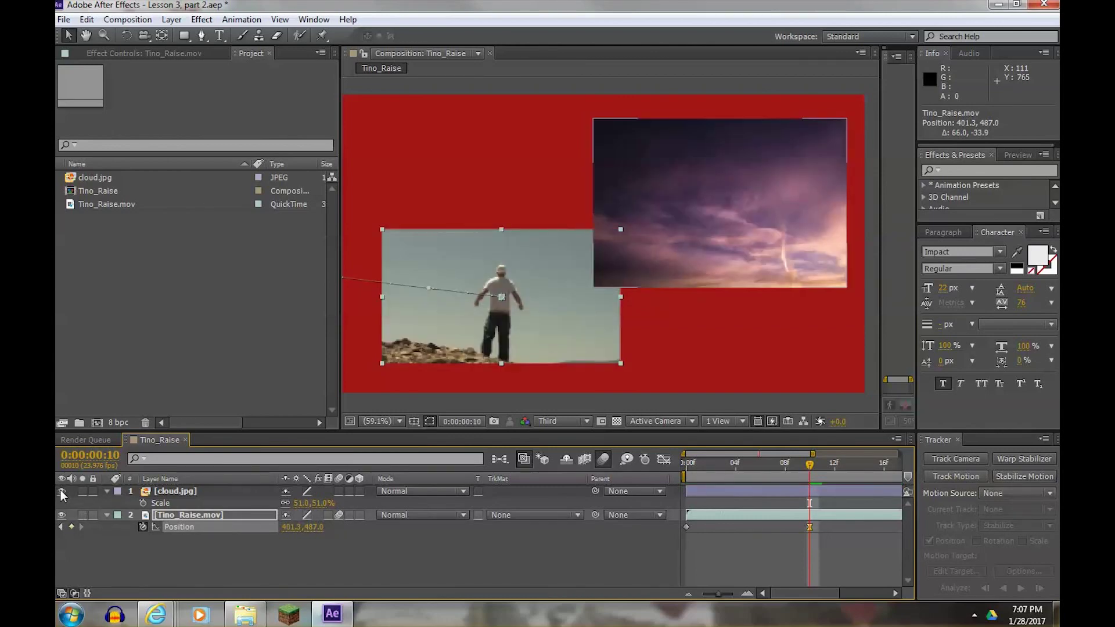
pyautogui.click(62, 492)
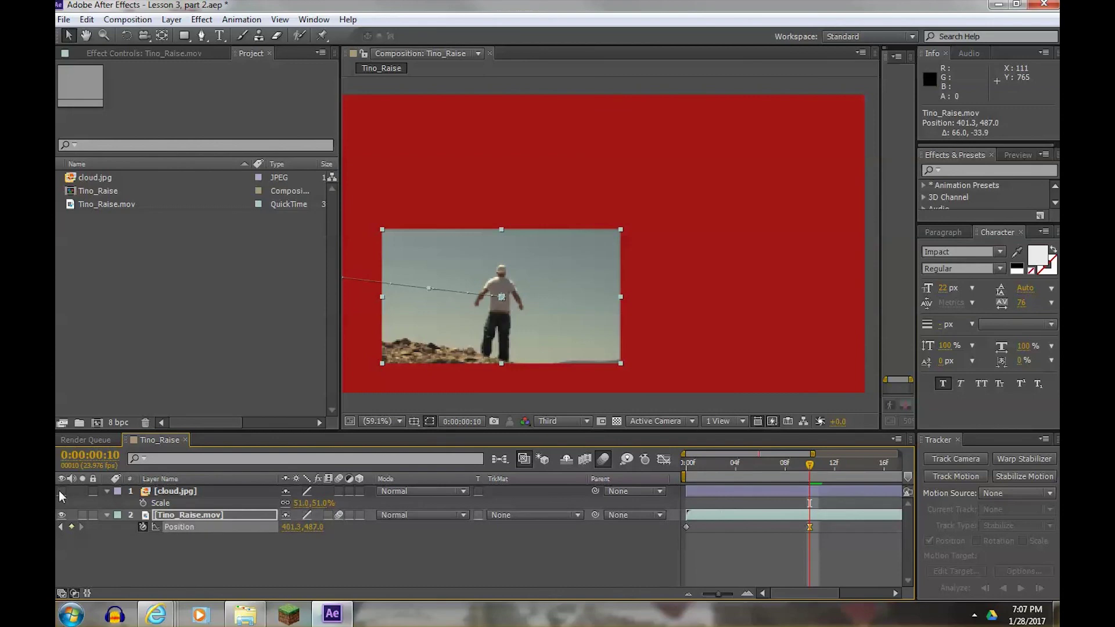
pyautogui.click(62, 492)
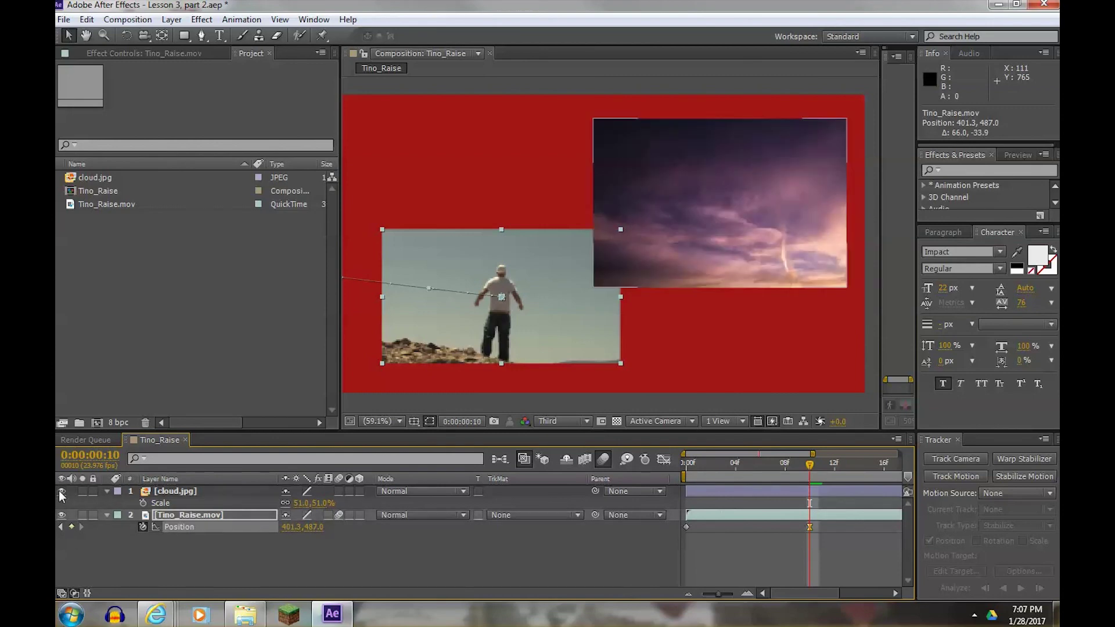
pyautogui.click(62, 492)
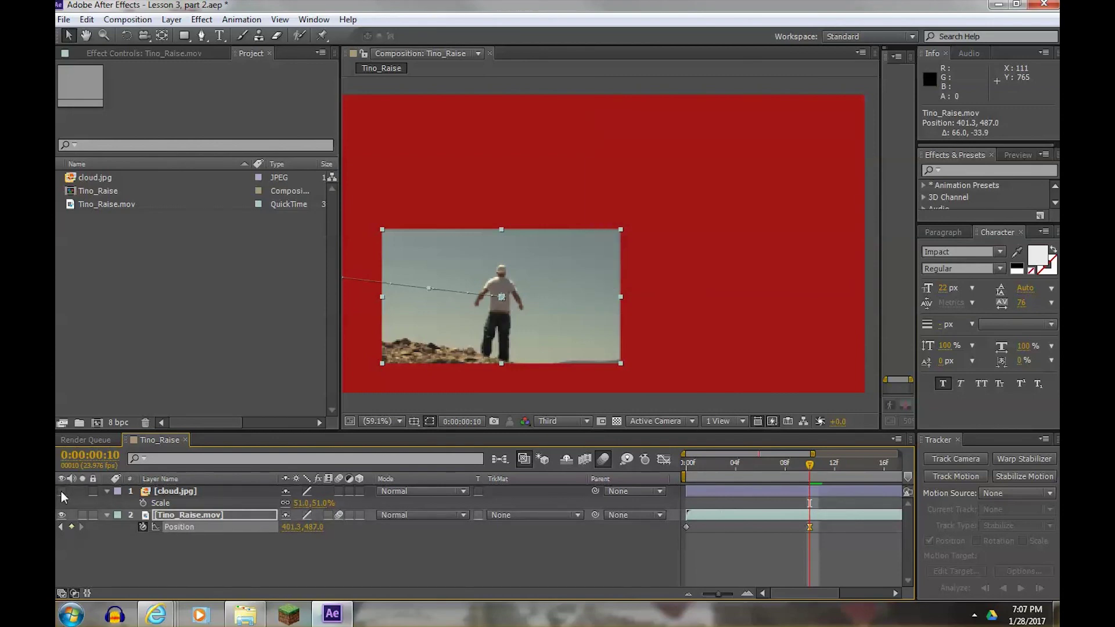
pyautogui.click(61, 492)
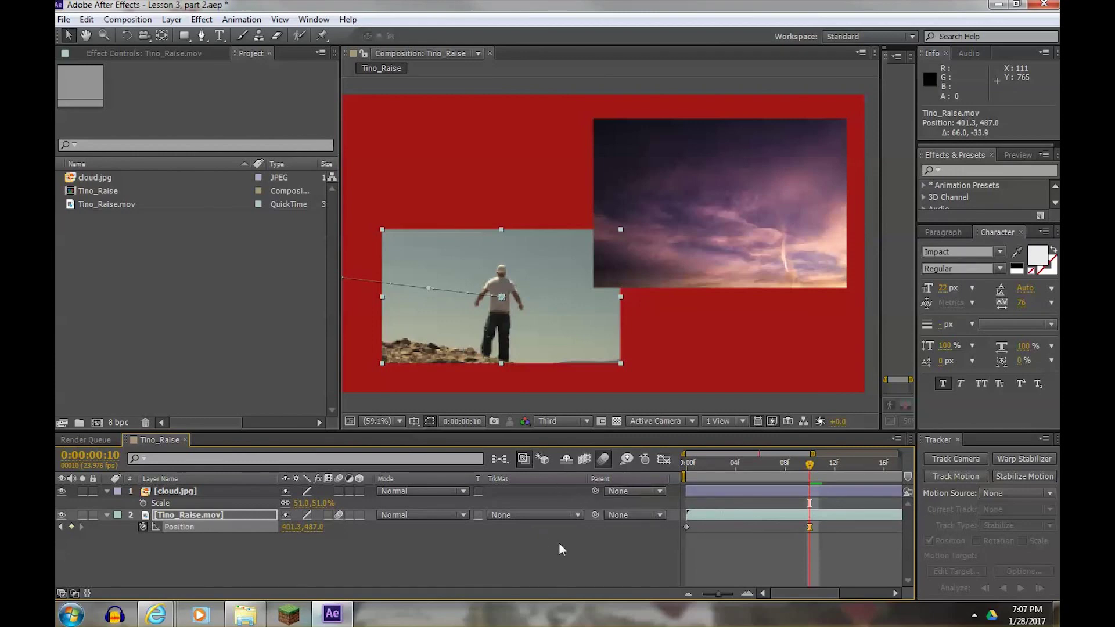
# - Toggle the timeline's layer switches and modes columns, ending with both sets of columns shown
pyautogui.click(75, 594)
pyautogui.click(75, 594)
pyautogui.click(62, 594)
pyautogui.click(79, 593)
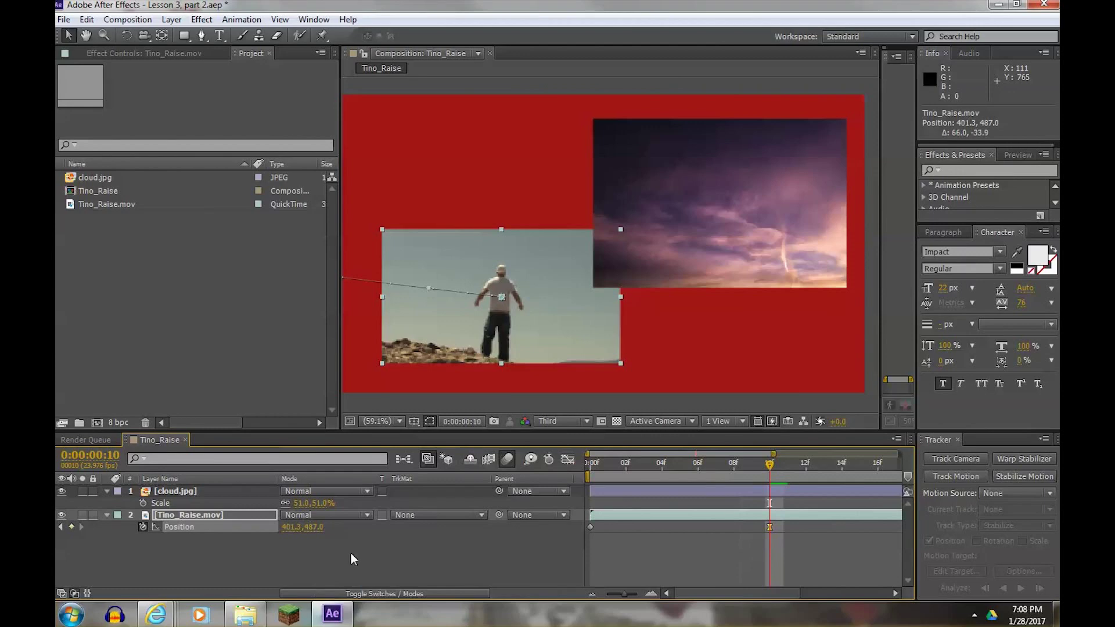
pyautogui.click(369, 594)
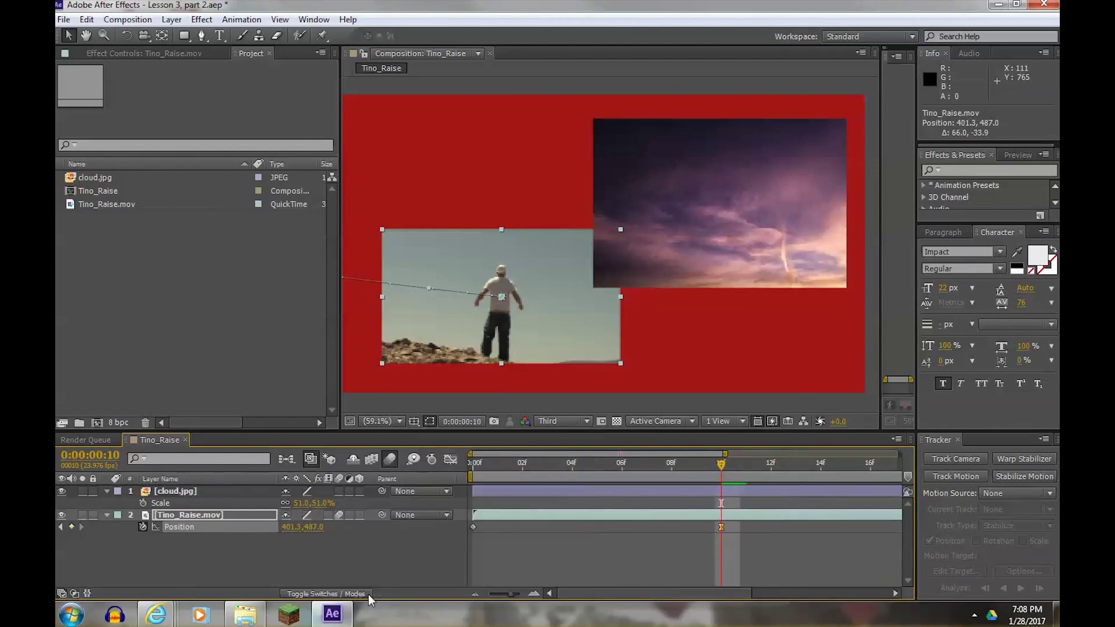
pyautogui.click(63, 594)
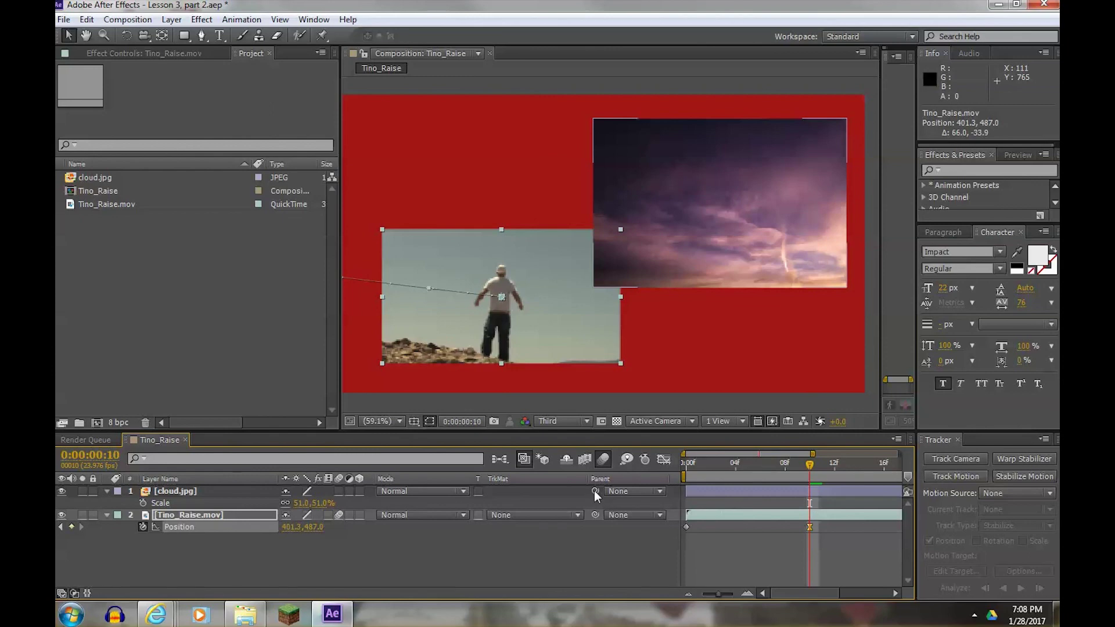
# - Parent cloud.jpg to Tino_Raise.mov and shift Tino_Raise.mov's Position to about 358.3, 487.0, leaving no layer selected
pyautogui.moveTo(573, 494); pyautogui.dragTo(191, 514)
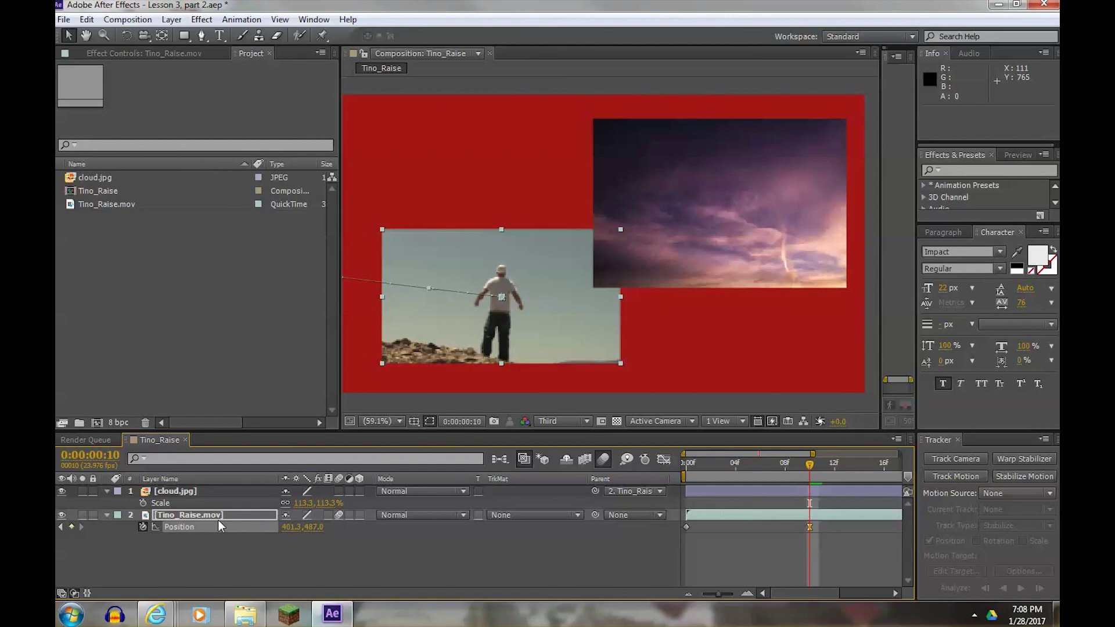
pyautogui.click(660, 491)
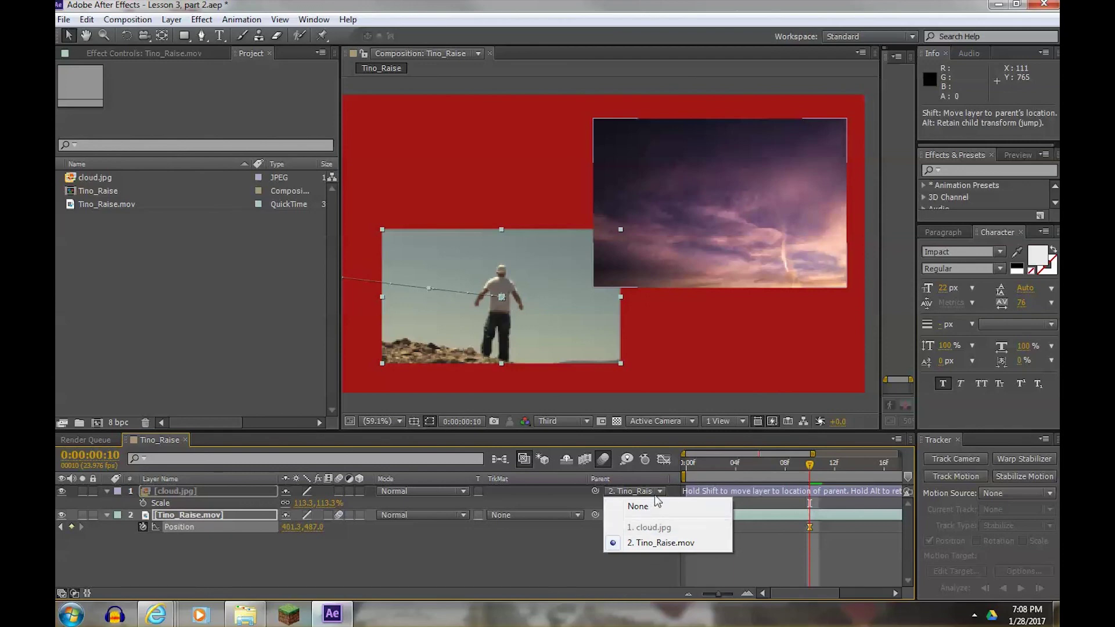
pyautogui.click(590, 494)
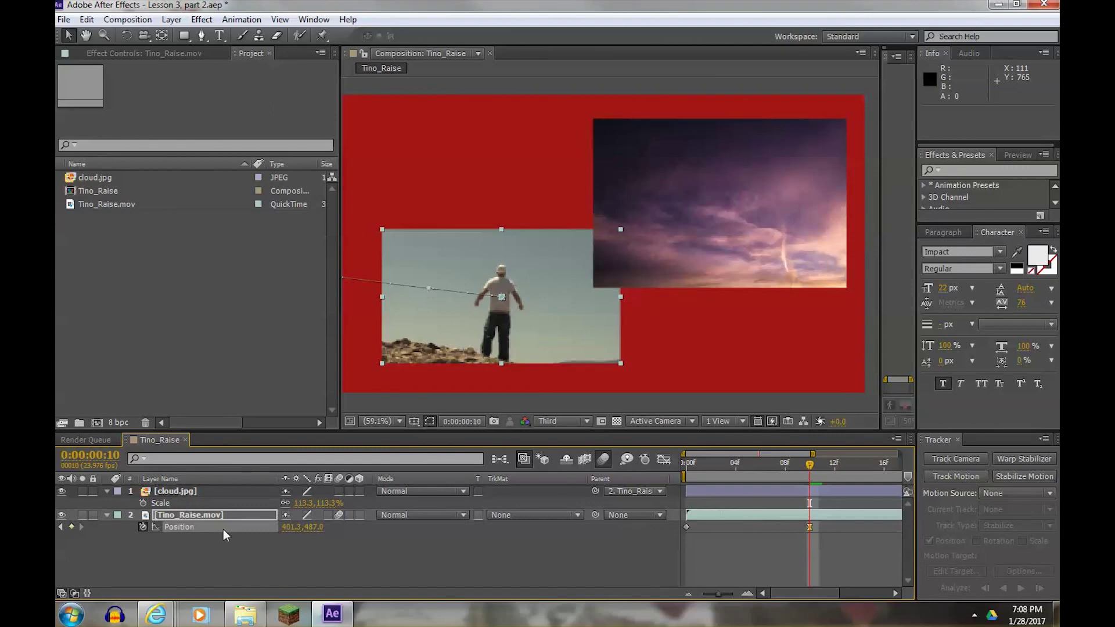
pyautogui.moveTo(295, 536)
pyautogui.mouseDown()
pyautogui.moveTo(256, 530)
pyautogui.moveTo(372, 525)
pyautogui.moveTo(277, 543)
pyautogui.mouseUp()
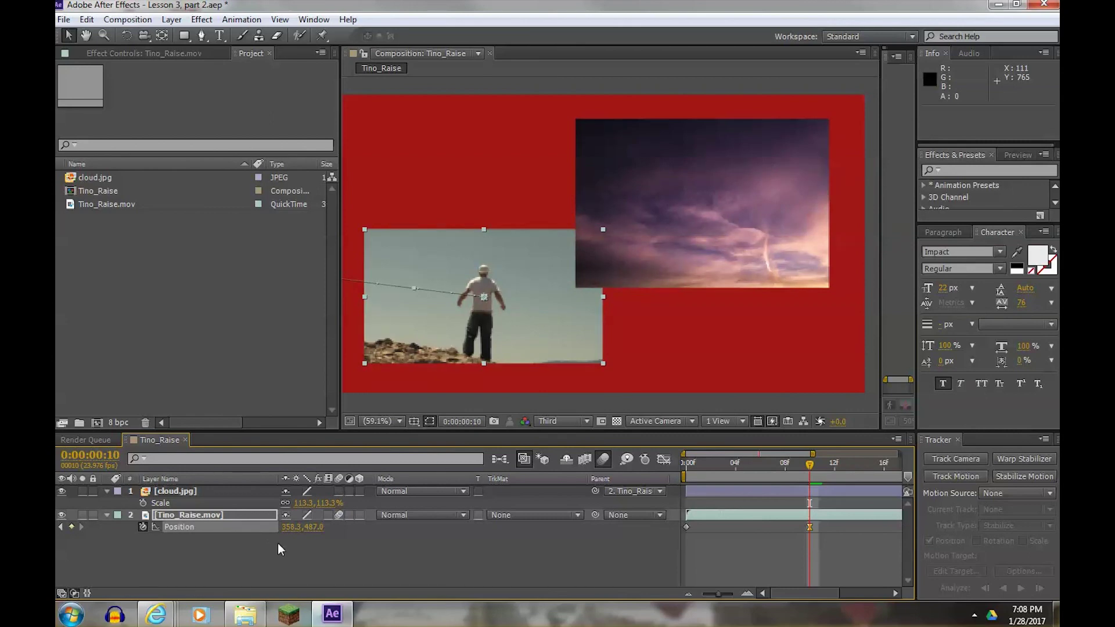
pyautogui.click(280, 559)
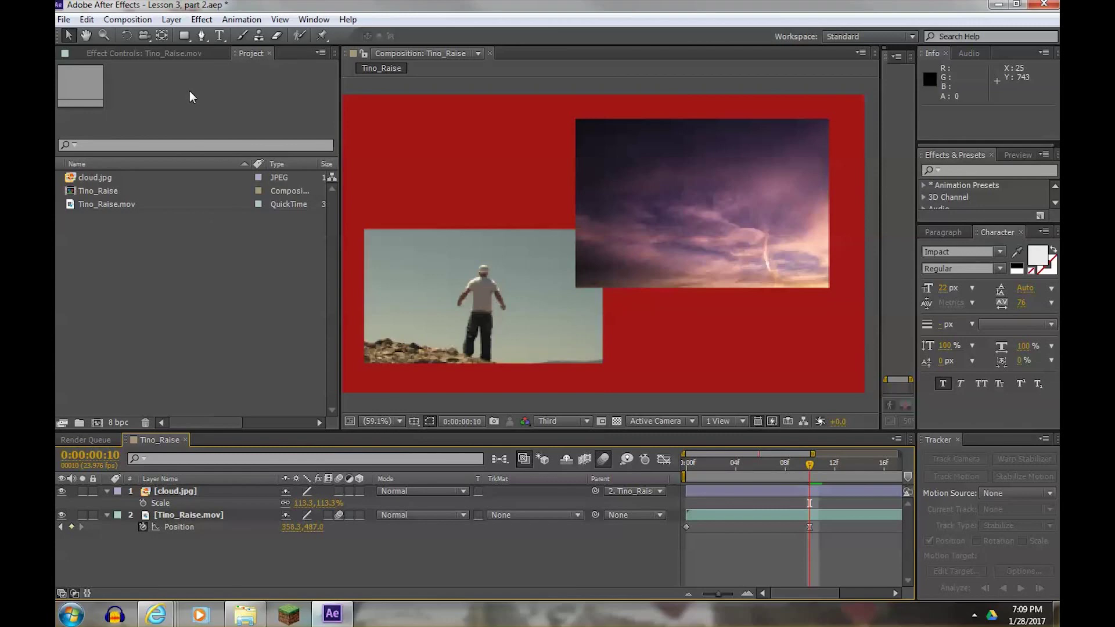
# - Add an adjustment layer above the other layers and apply the Fast Blur effect to it
pyautogui.click(171, 19)
pyautogui.moveTo(184, 38)
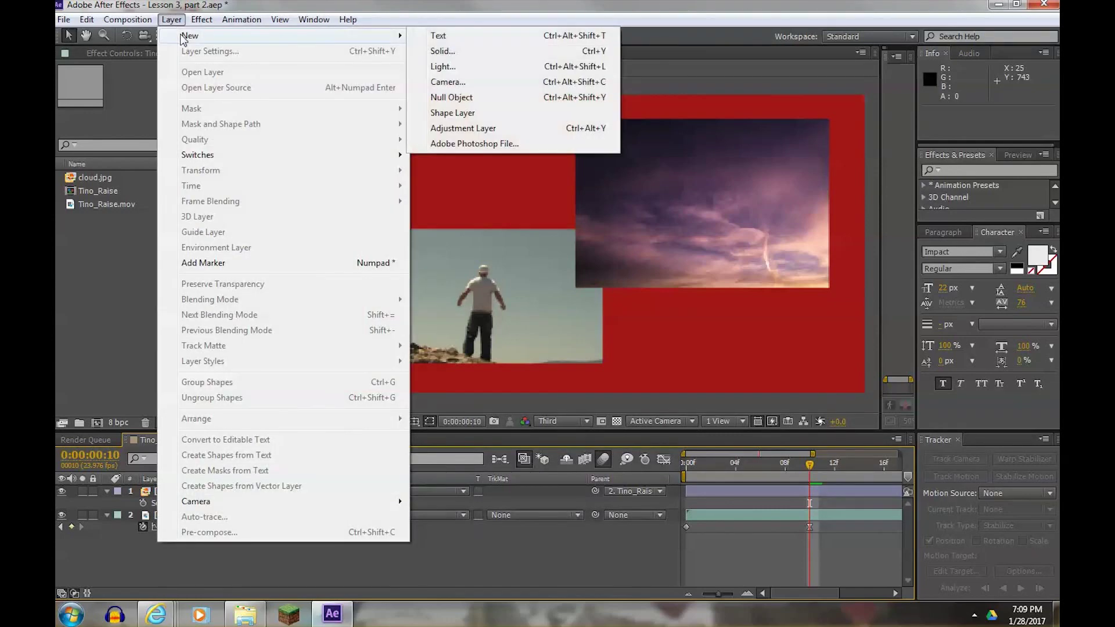
pyautogui.click(450, 129)
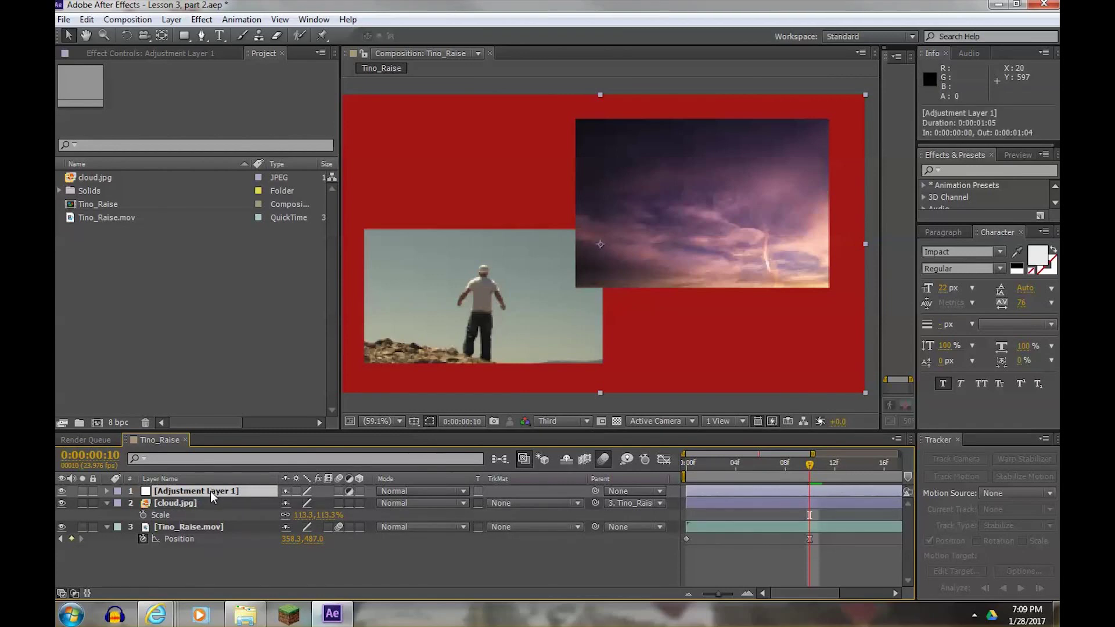
pyautogui.click(210, 20)
pyautogui.moveTo(236, 119)
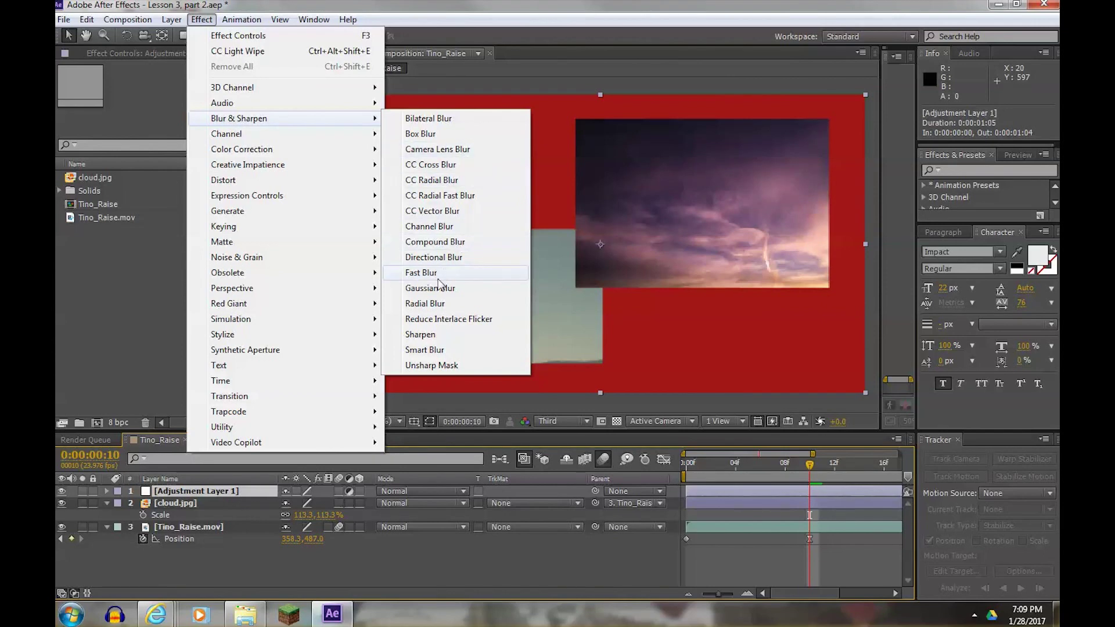
pyautogui.click(419, 273)
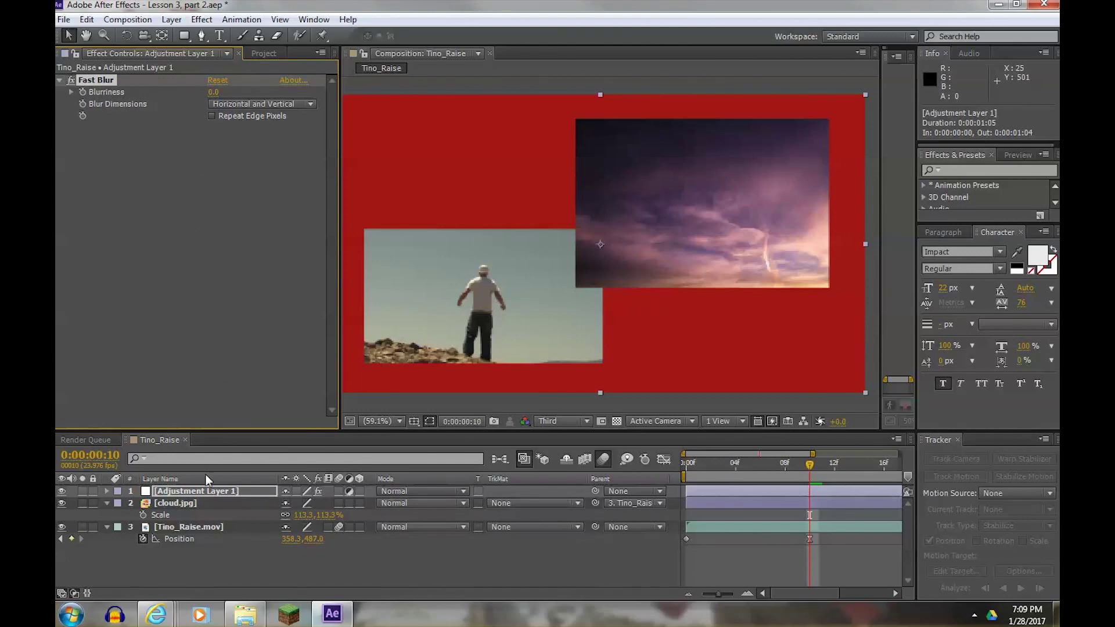
pyautogui.click(200, 490)
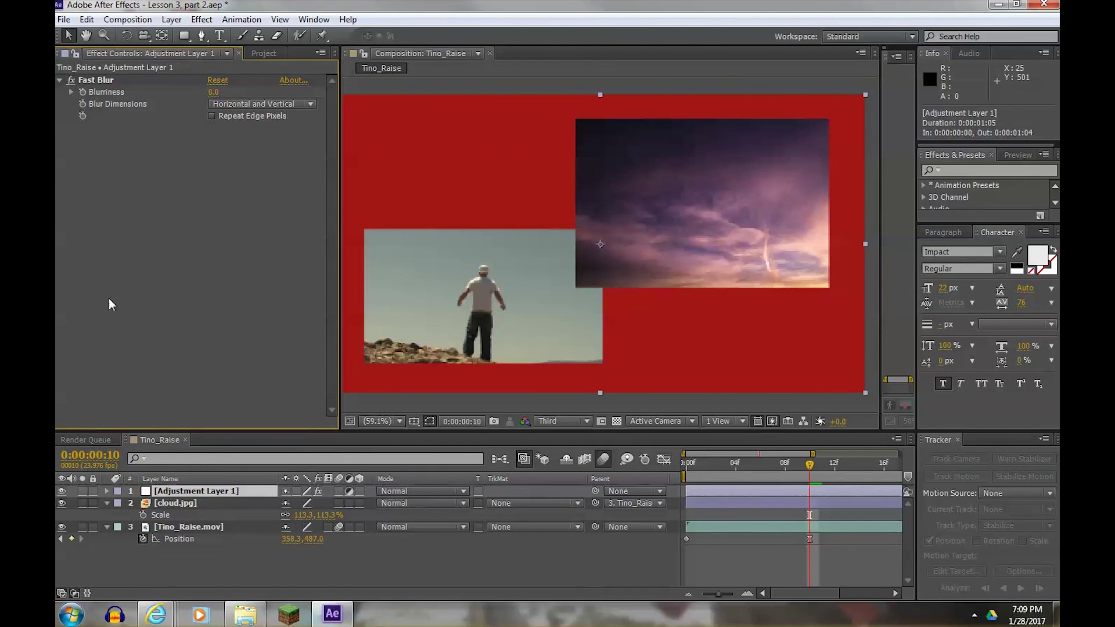
# - Set the adjustment layer's Fast Blur Blurriness to about 44
pyautogui.click(105, 486)
pyautogui.click(107, 491)
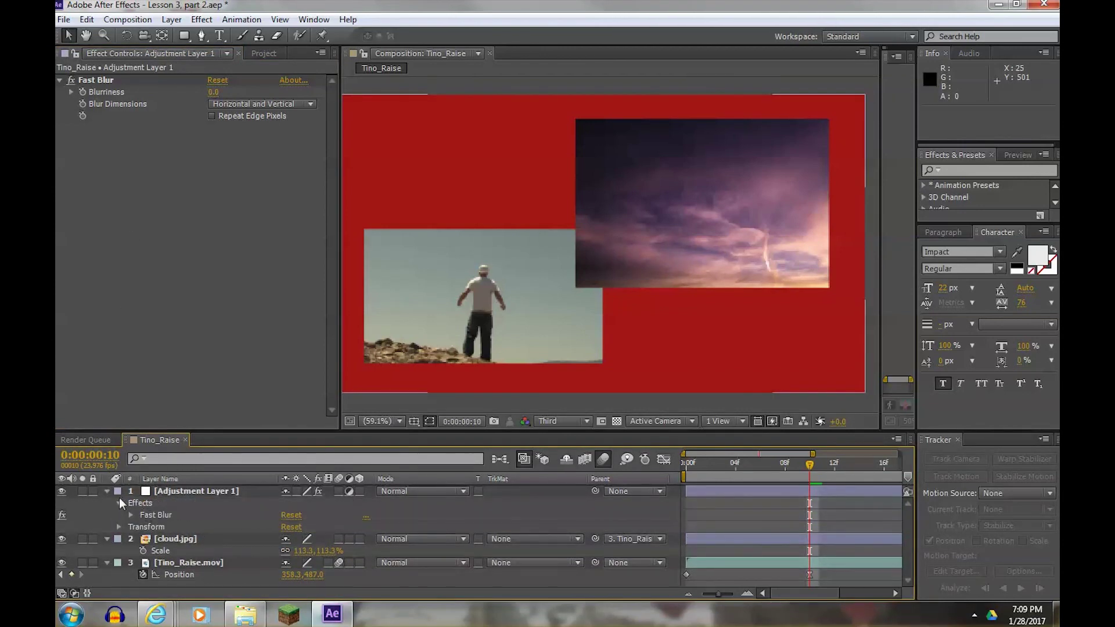
pyautogui.click(106, 490)
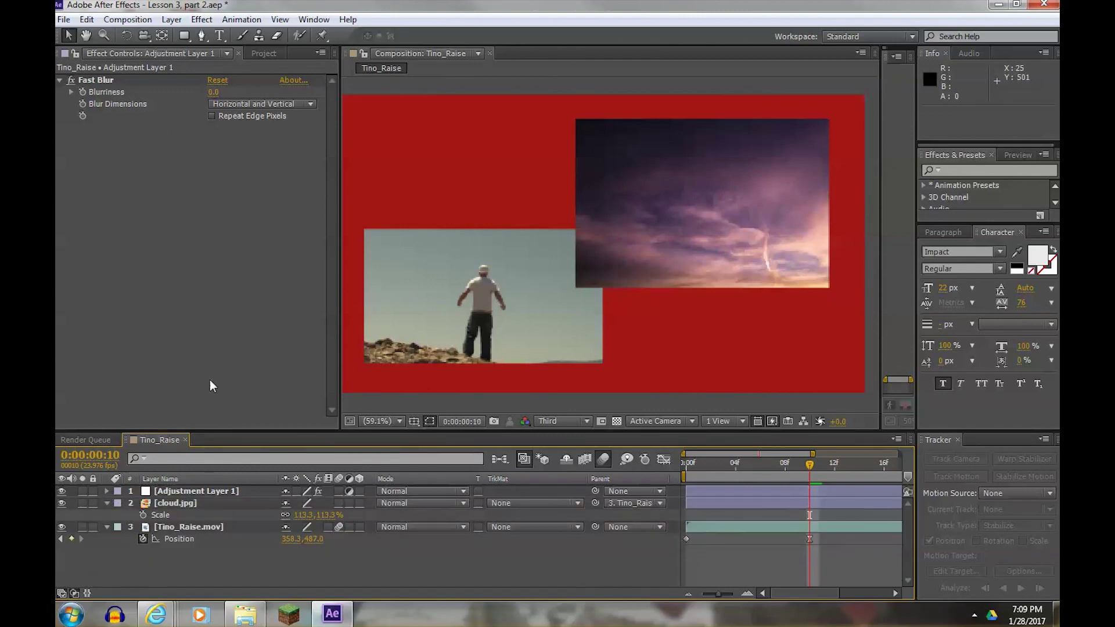
pyautogui.click(196, 491)
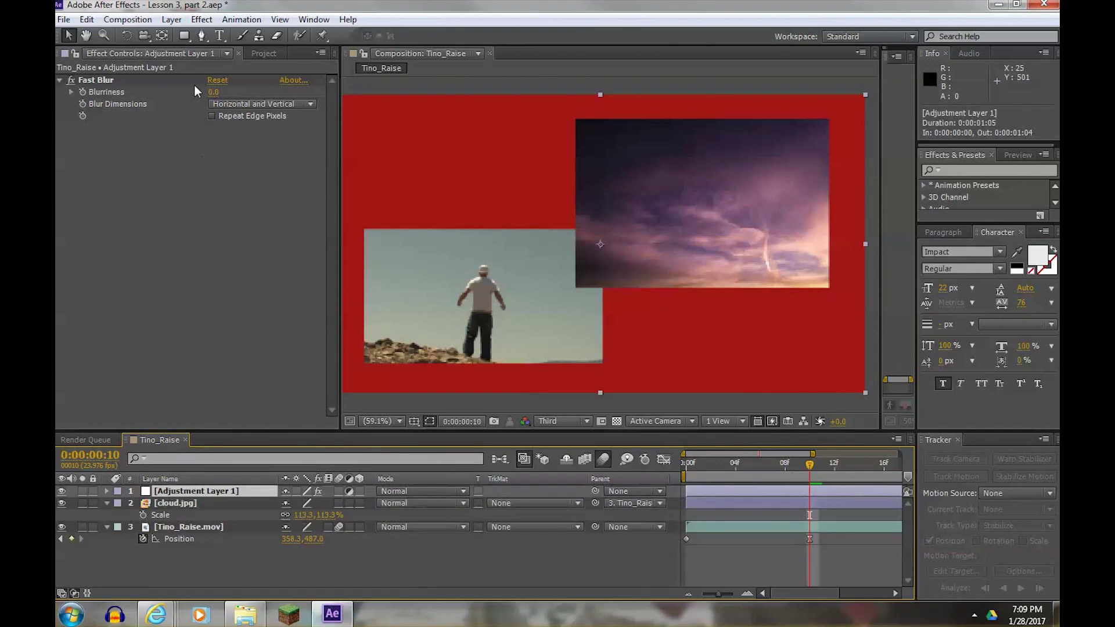
pyautogui.moveTo(210, 95); pyautogui.dragTo(244, 92)
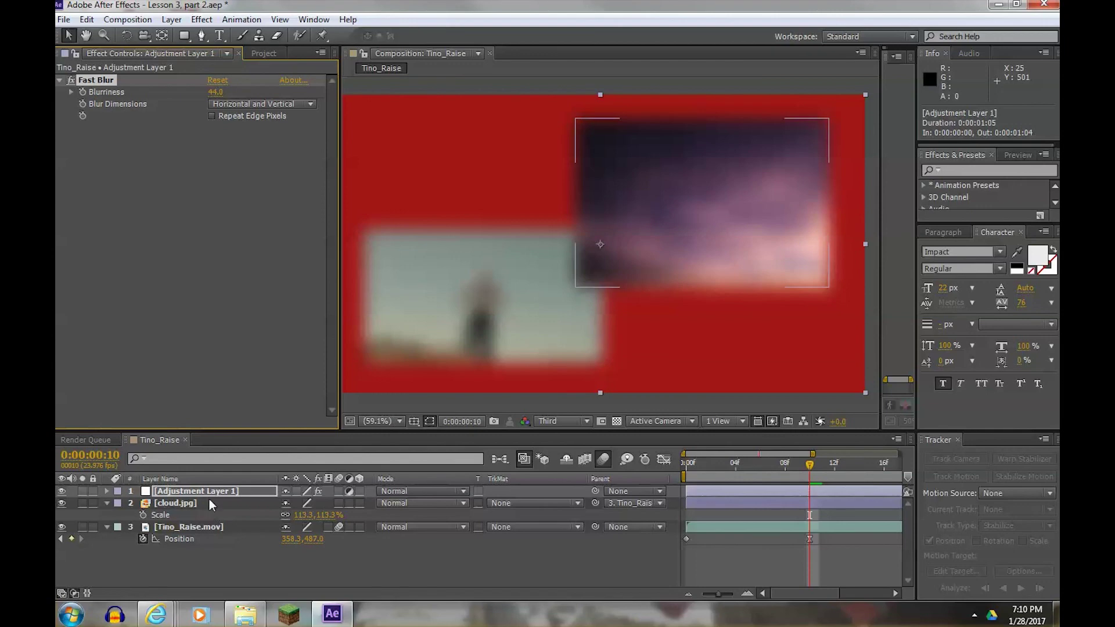
# - Move the adjustment layer below cloud.jpg and back to the top, and check each layer's effect controls
pyautogui.moveTo(197, 489); pyautogui.dragTo(192, 518)
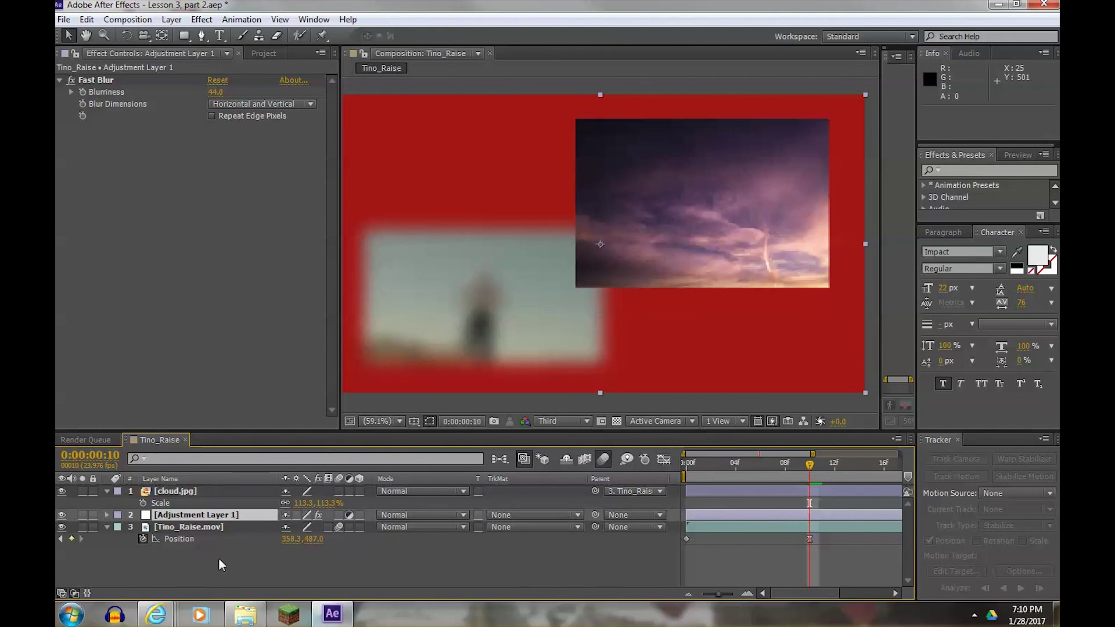
pyautogui.moveTo(196, 514); pyautogui.dragTo(196, 489)
pyautogui.click(172, 504)
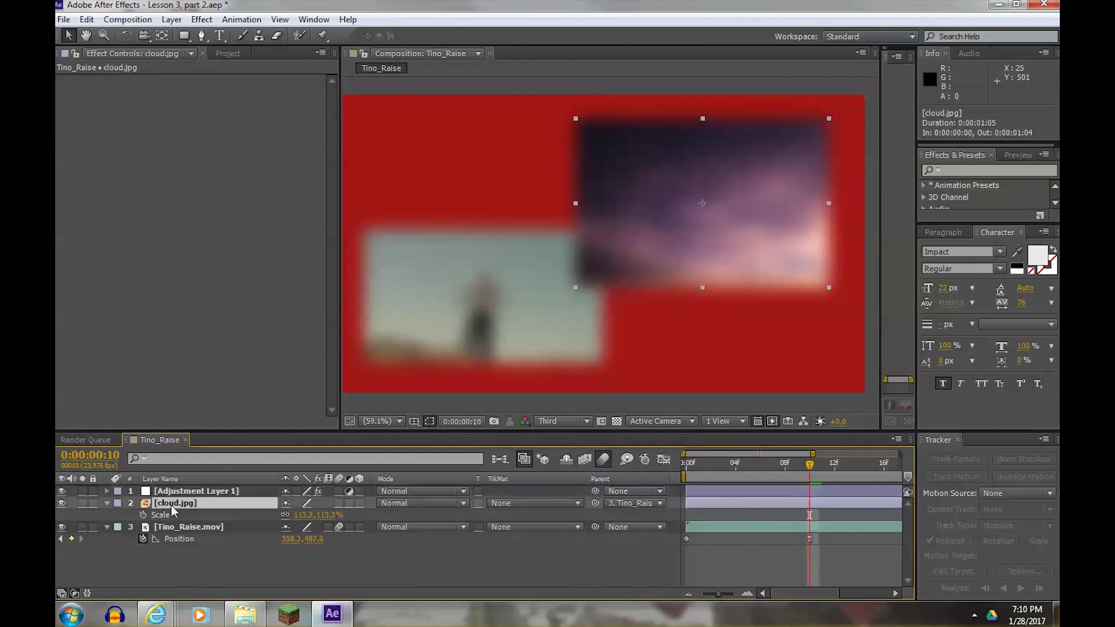
pyautogui.click(173, 528)
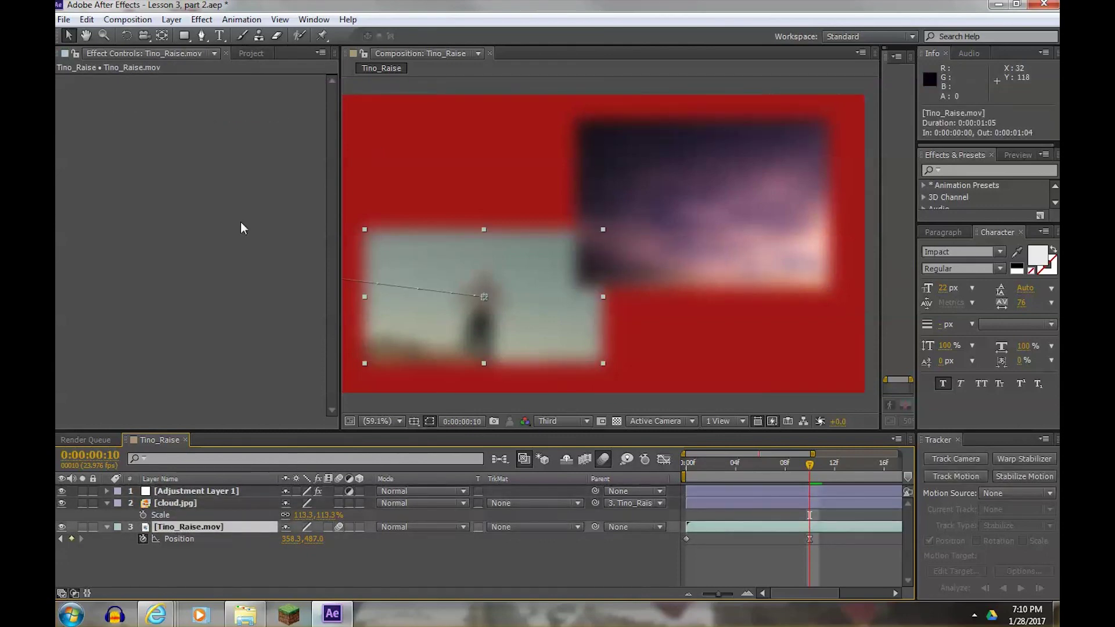
pyautogui.click(180, 492)
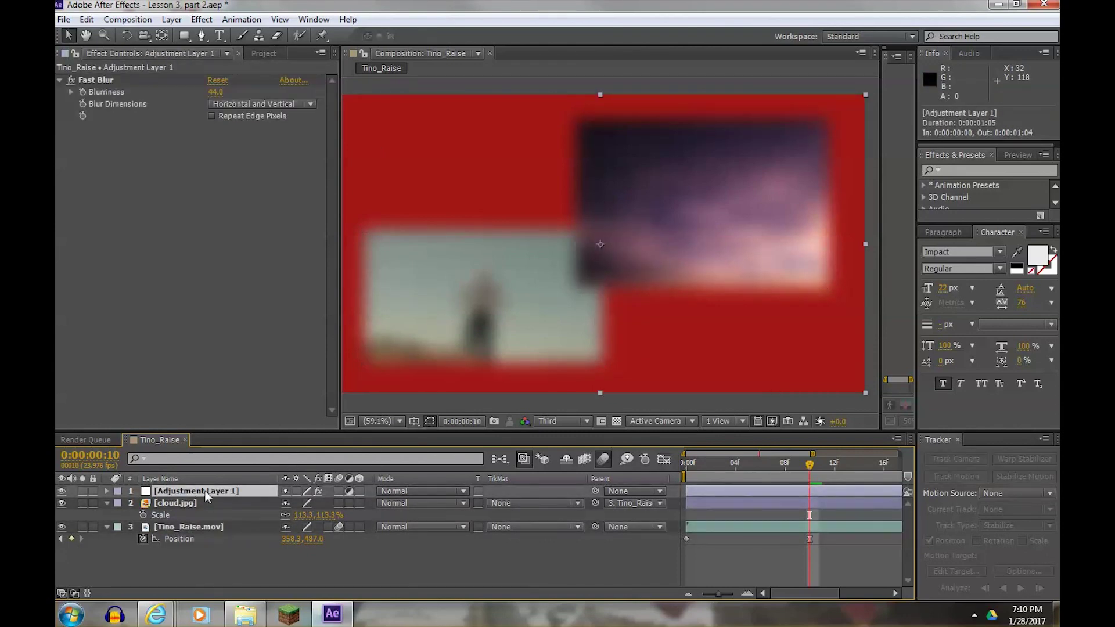
# - Apply a Curves effect to the adjustment layer and bend the RGB curve into an S shape, raising highlights and lowering shadows
pyautogui.click(203, 21)
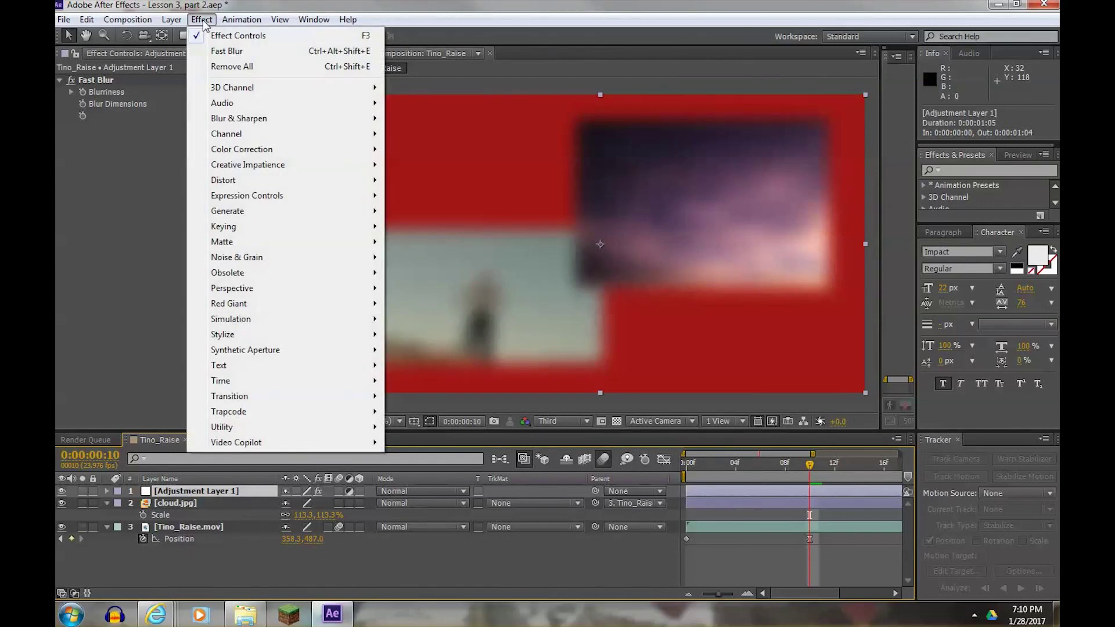
pyautogui.moveTo(247, 149)
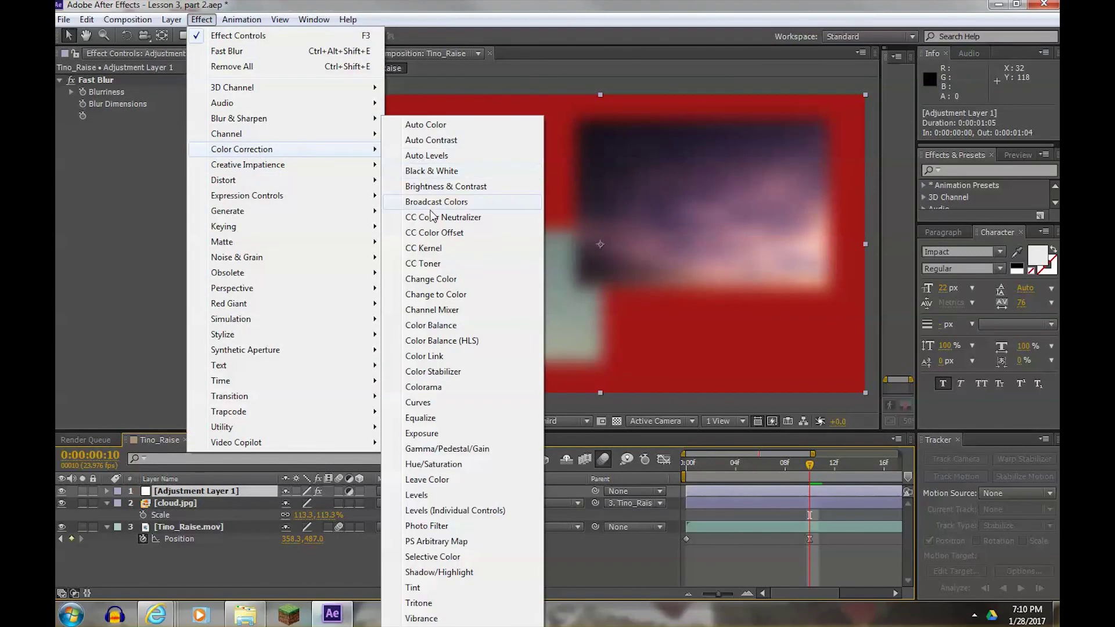
pyautogui.click(429, 403)
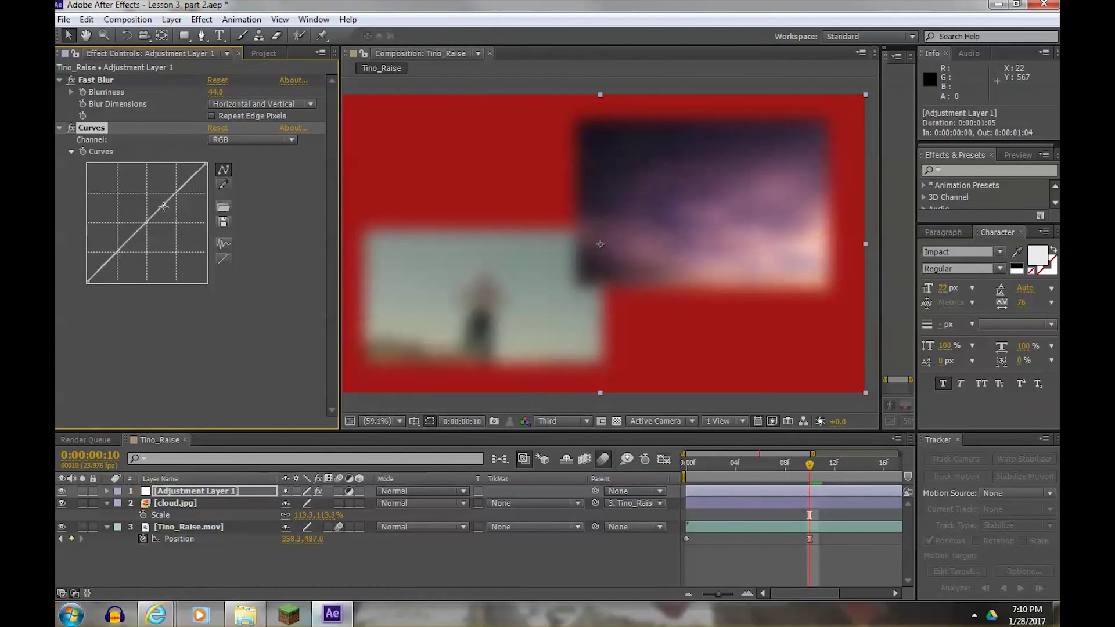
pyautogui.moveTo(163, 207); pyautogui.dragTo(158, 187)
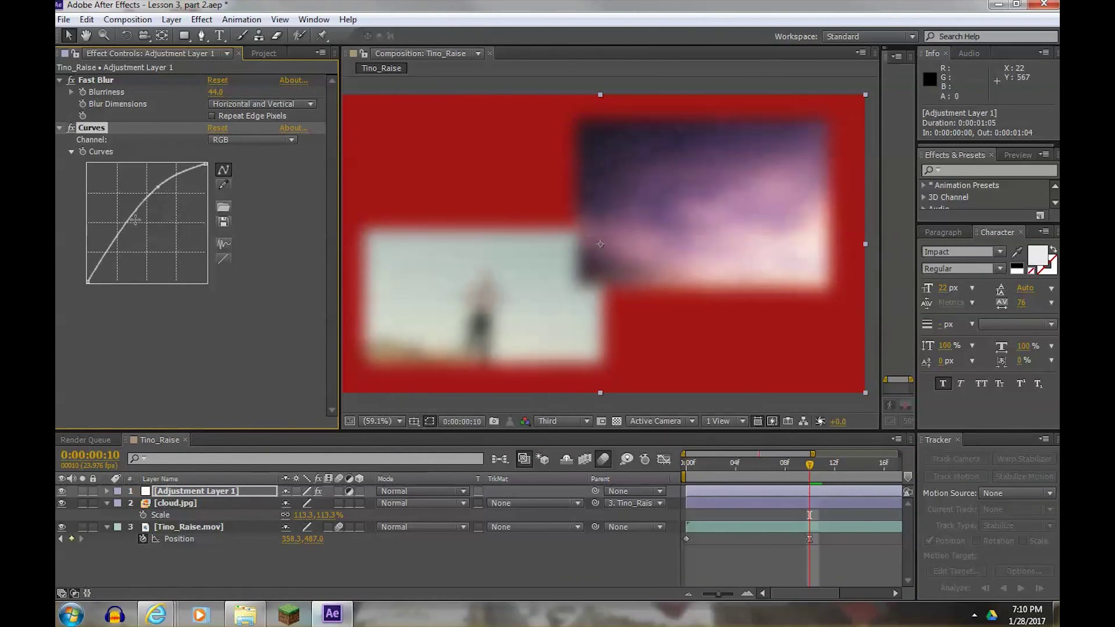
pyautogui.moveTo(117, 235); pyautogui.dragTo(128, 257)
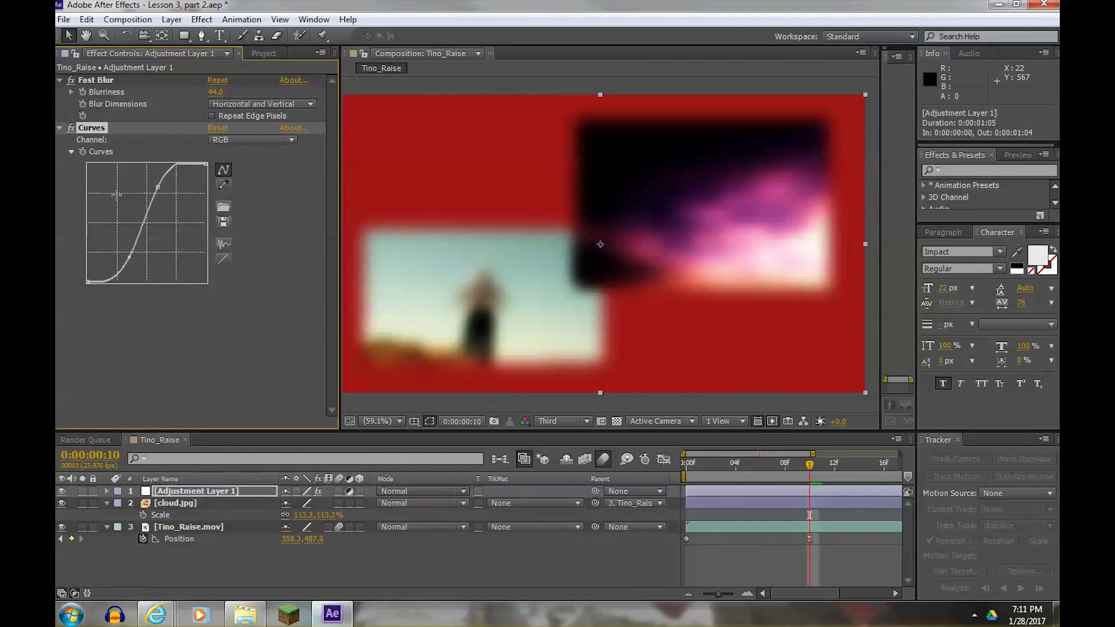
# - Delete the Curves effect and the adjustment layer
pyautogui.press('Delete')
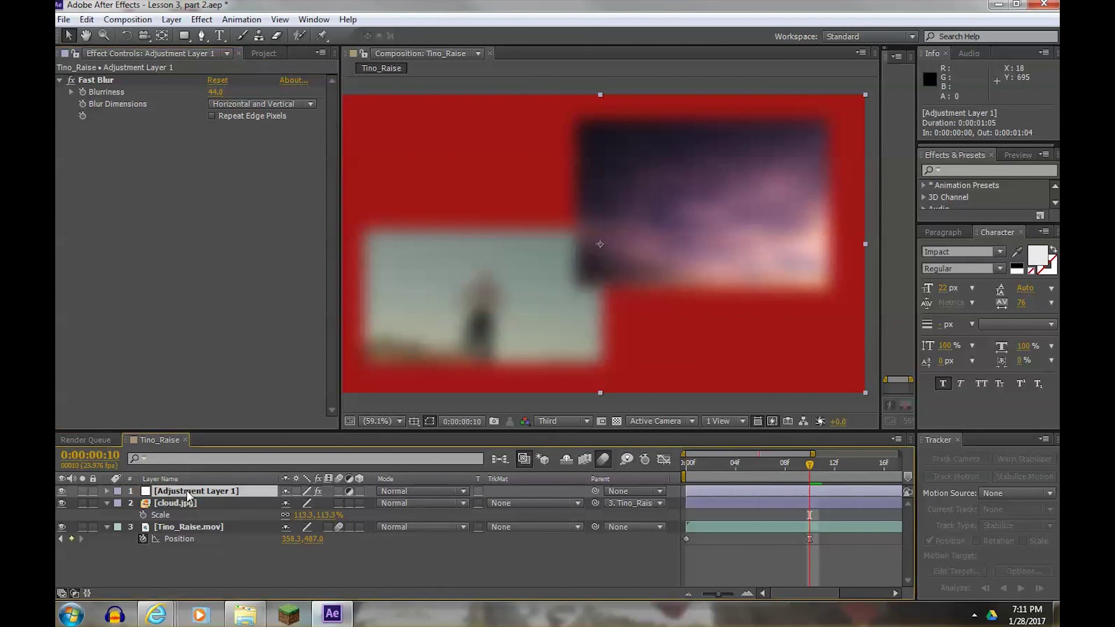
pyautogui.press('Delete')
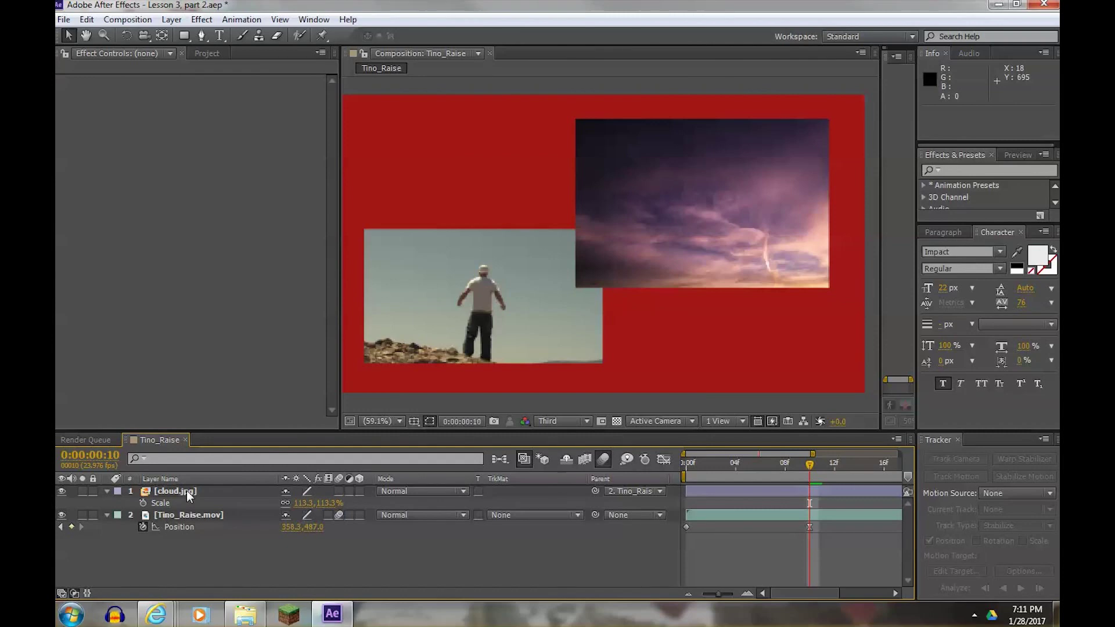
# - Try deleting cloud.jpg and moving Tino_Raise.mov to a Position of about 962.7, 348.1 at frame 10
pyautogui.click(187, 495)
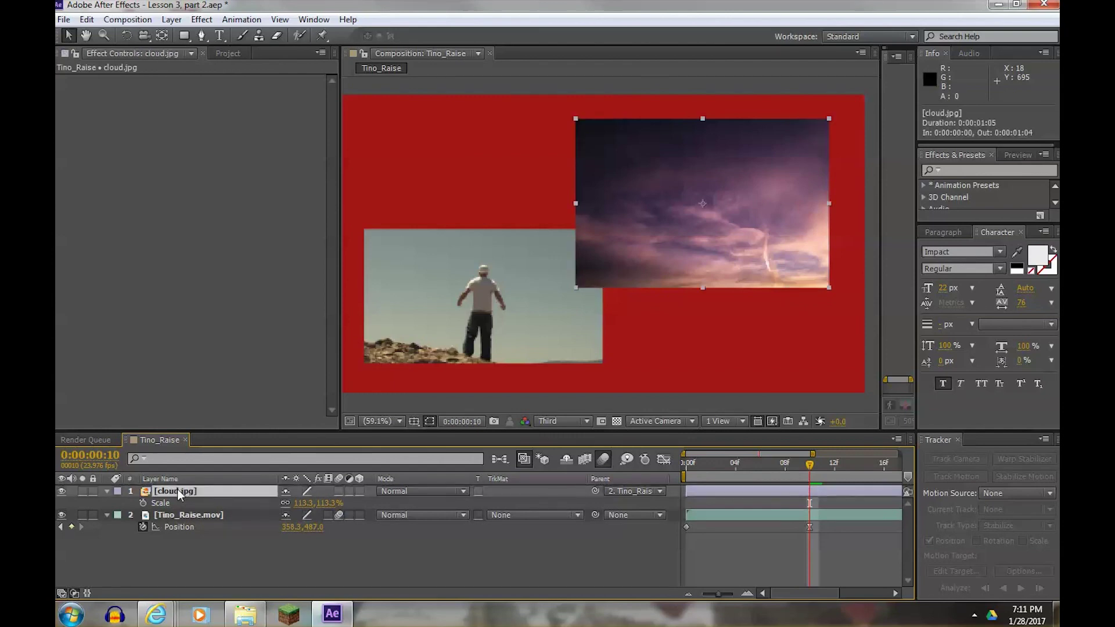
pyautogui.press('Delete')
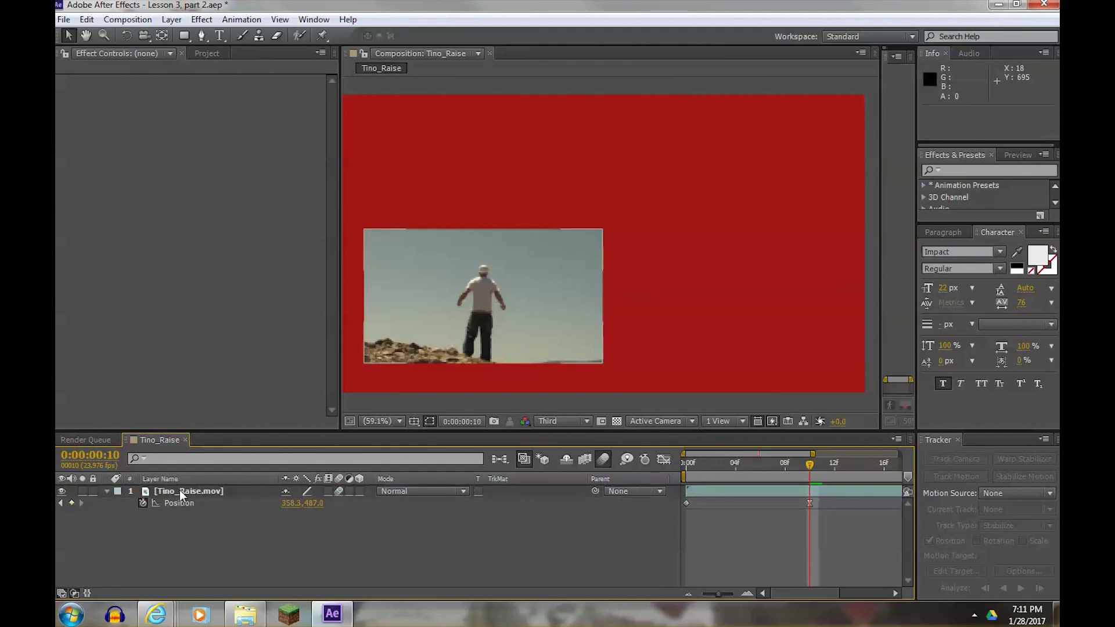
pyautogui.click(161, 492)
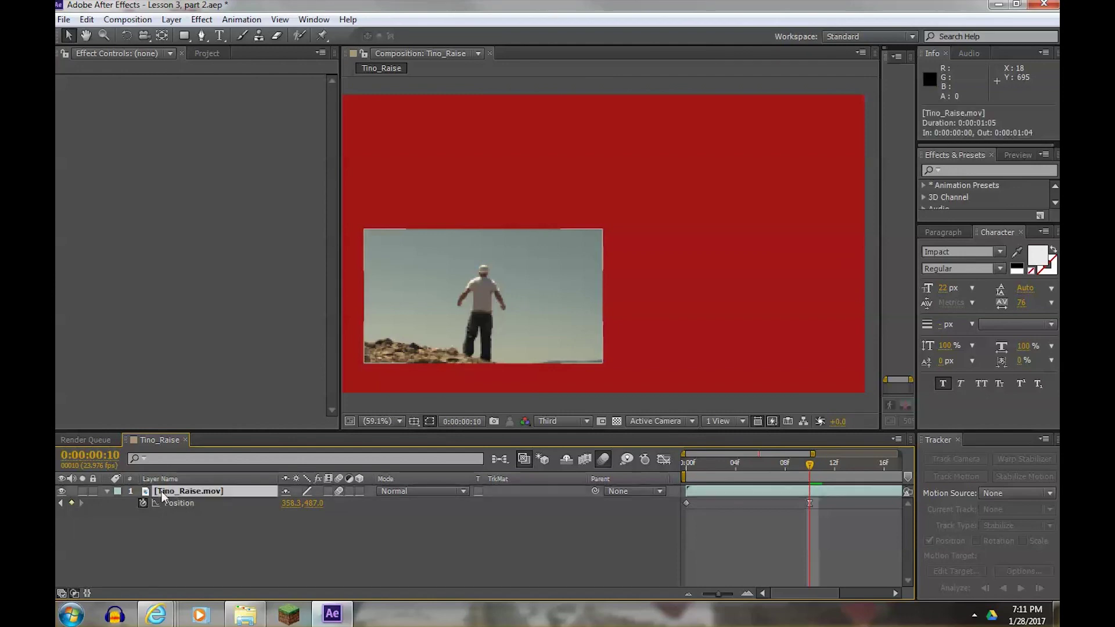
pyautogui.moveTo(439, 330); pyautogui.dragTo(688, 281)
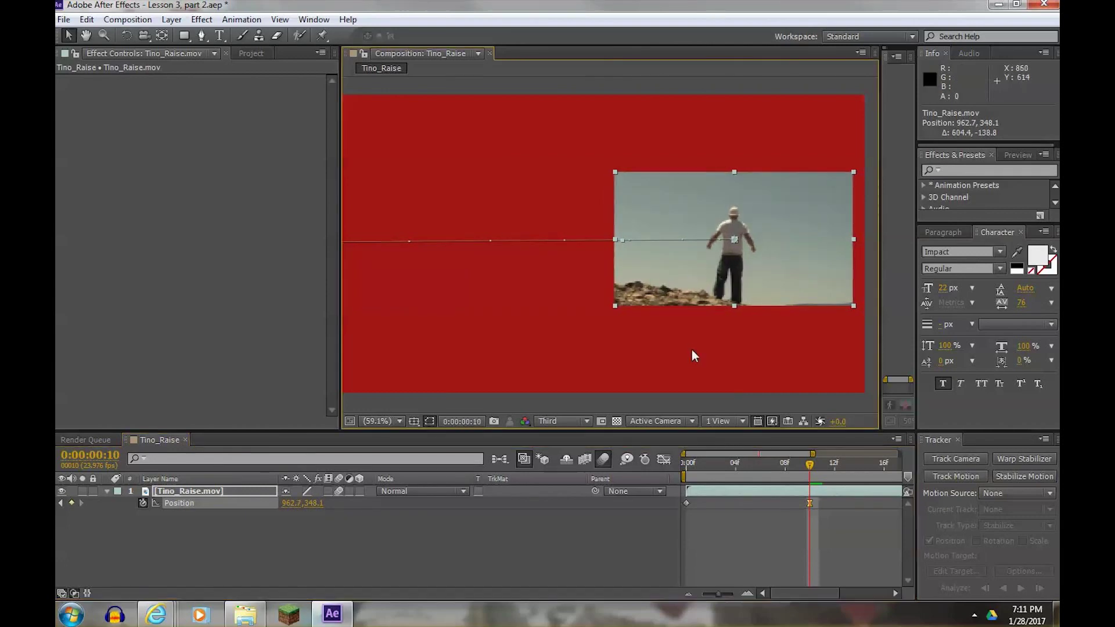
pyautogui.moveTo(817, 467)
pyautogui.mouseDown()
pyautogui.moveTo(709, 468)
pyautogui.moveTo(814, 462)
pyautogui.moveTo(729, 471)
pyautogui.moveTo(813, 473)
pyautogui.mouseUp()
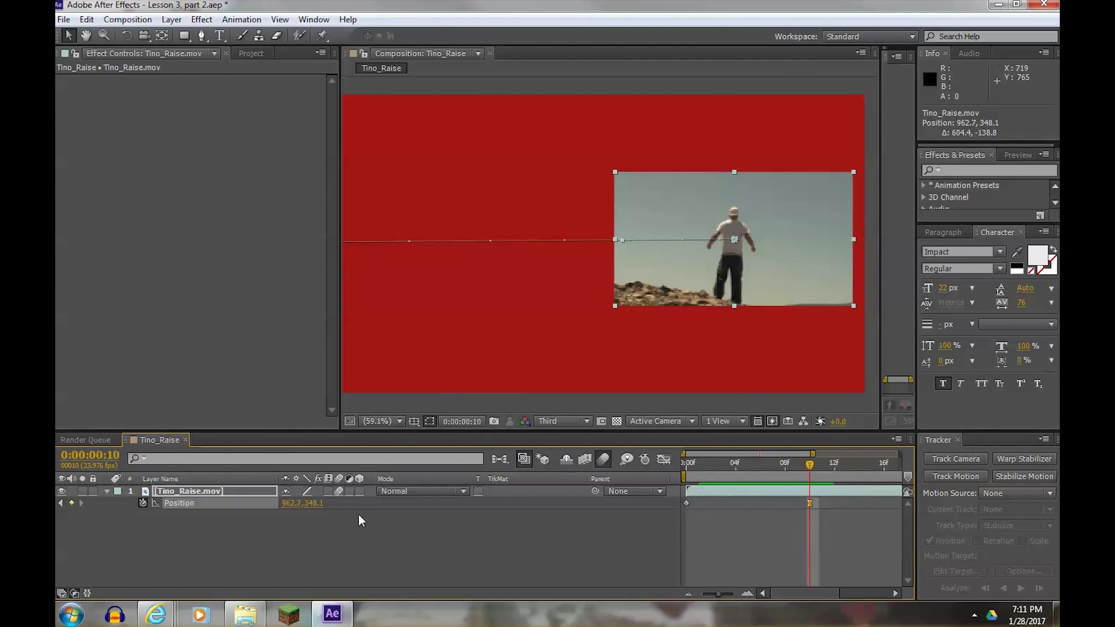
# - Undo the Tino_Raise.mov move and the deletion of cloud.jpg
pyautogui.hotkey('ctrl', 'z')
pyautogui.hotkey('ctrl', 'z')
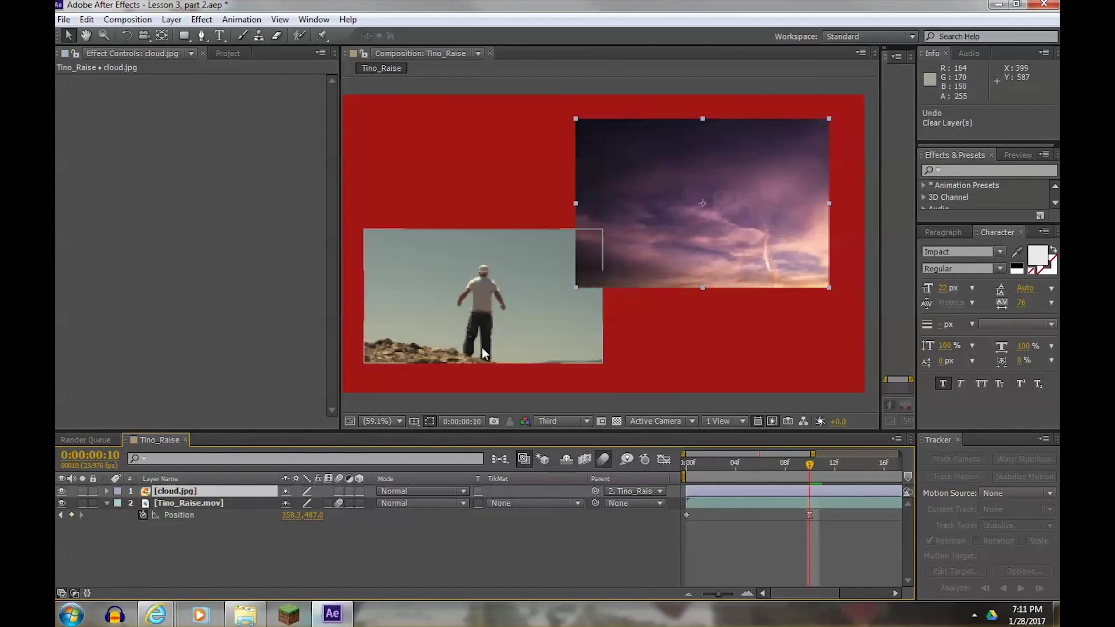
# - Delete the Tino_Raise.mov layer and move cloud.jpg to a Position of about 947.5, 363.4
pyautogui.click(166, 503)
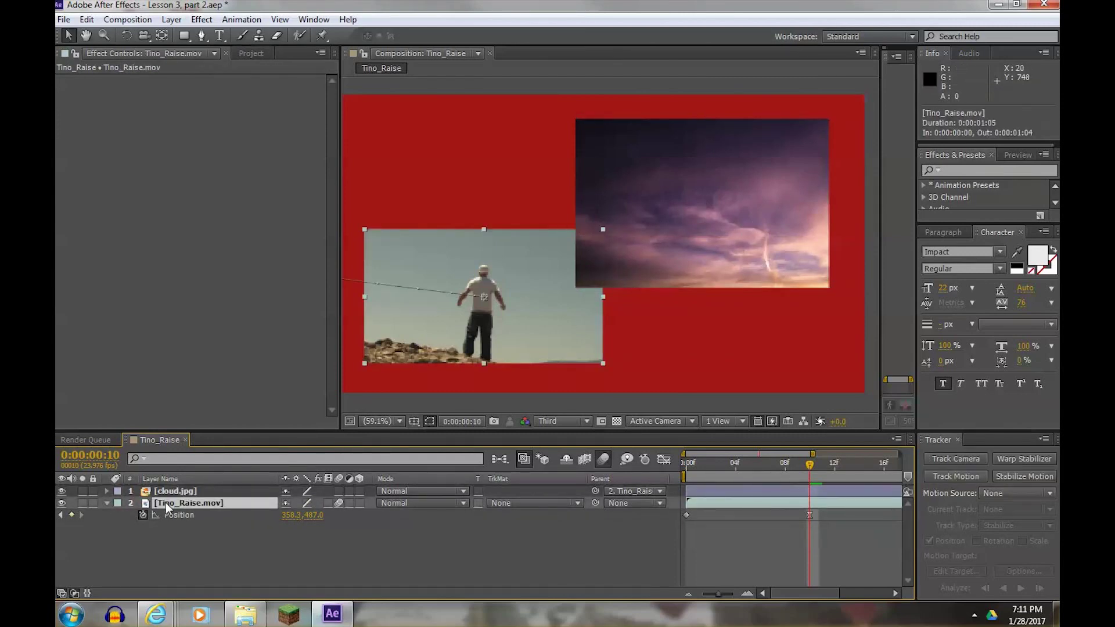
pyautogui.press('Delete')
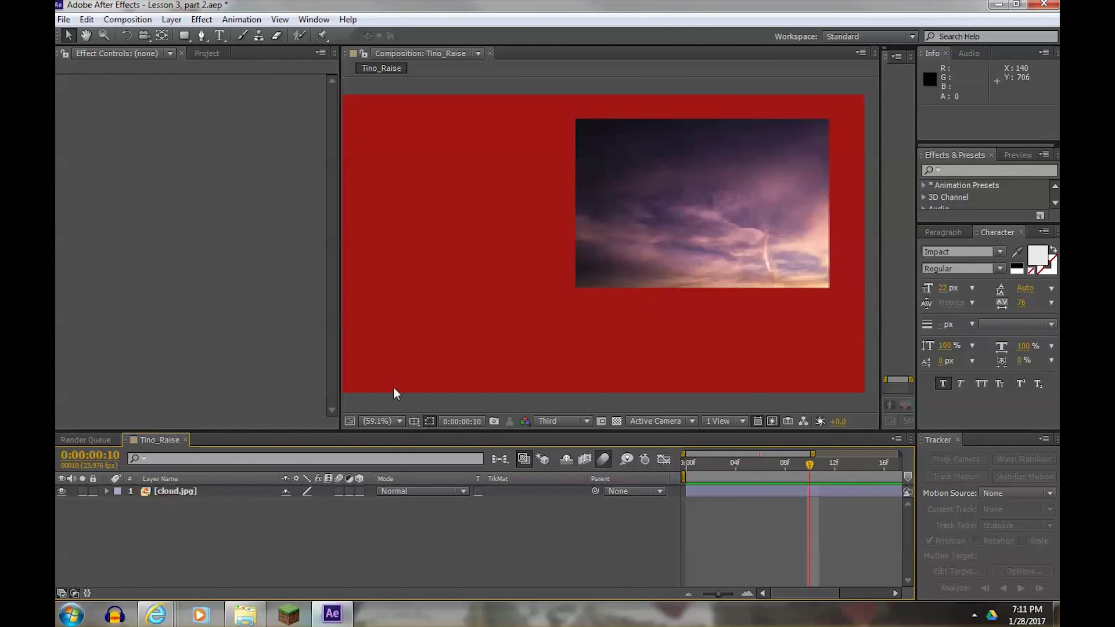
pyautogui.click(166, 491)
pyautogui.moveTo(682, 219); pyautogui.dragTo(707, 260)
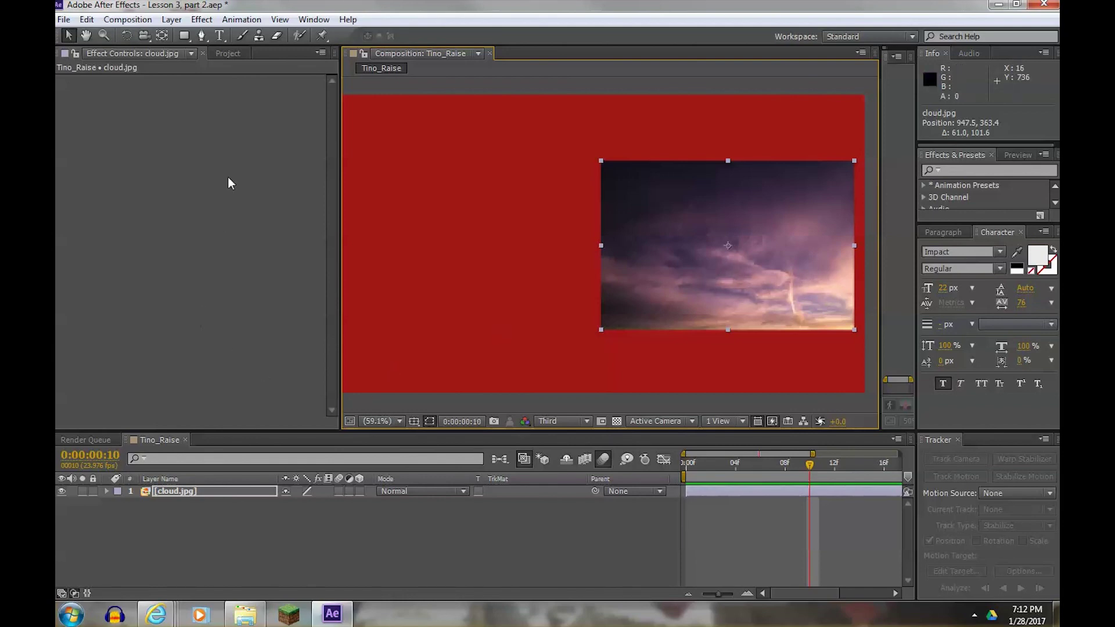
# - Add the text "Storms are coming" to the left of the cloud image and set the preview resolution to Half
pyautogui.click(218, 37)
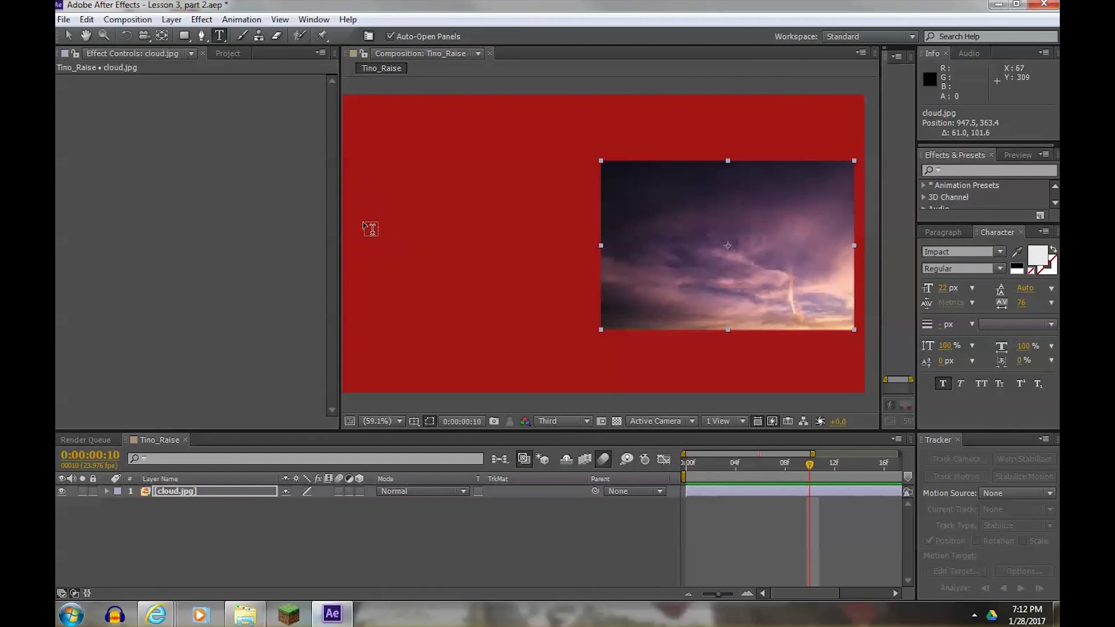
pyautogui.click(390, 237)
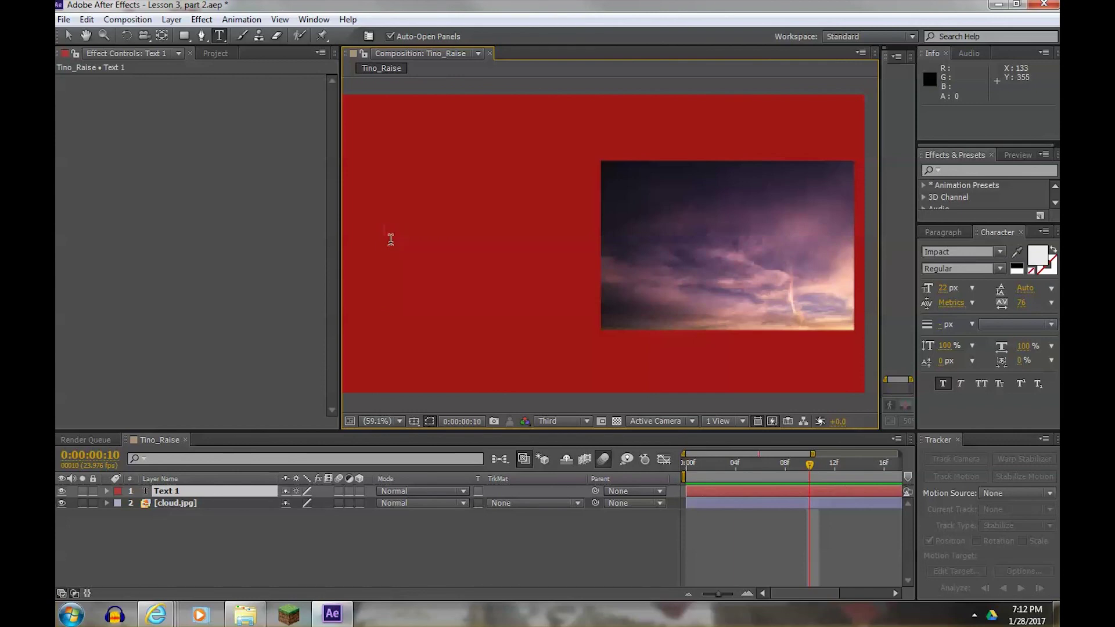
pyautogui.write('Storms are coming')
pyautogui.click(583, 423)
pyautogui.click(573, 474)
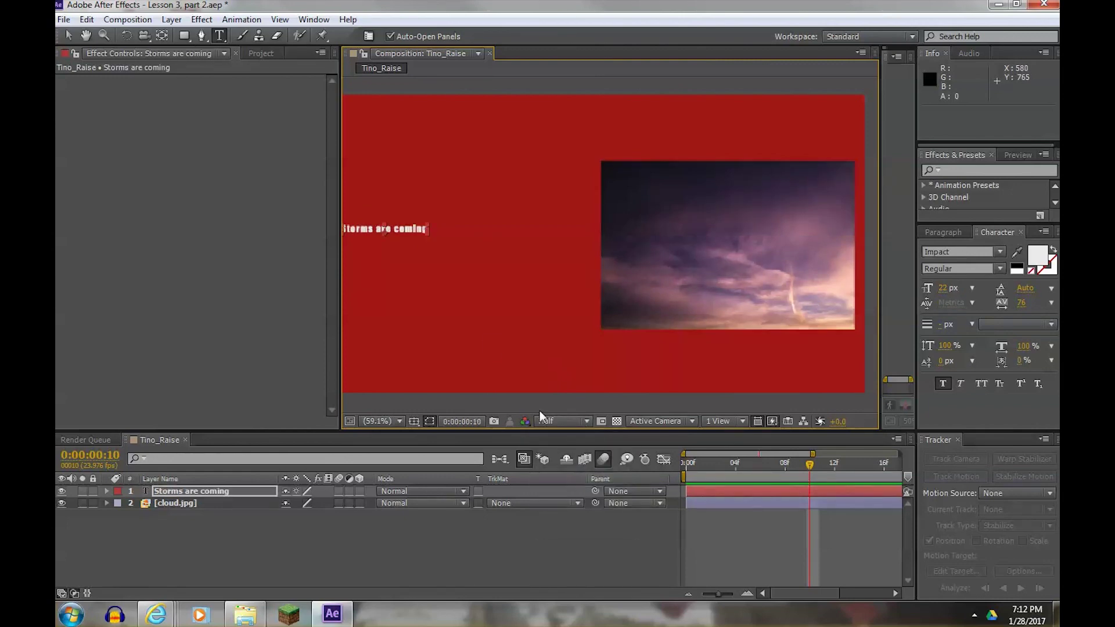
# - Scale the "Storms are coming" text to about 193%, 401% and move it to a Position of about 323.4, 381.0
pyautogui.click(69, 34)
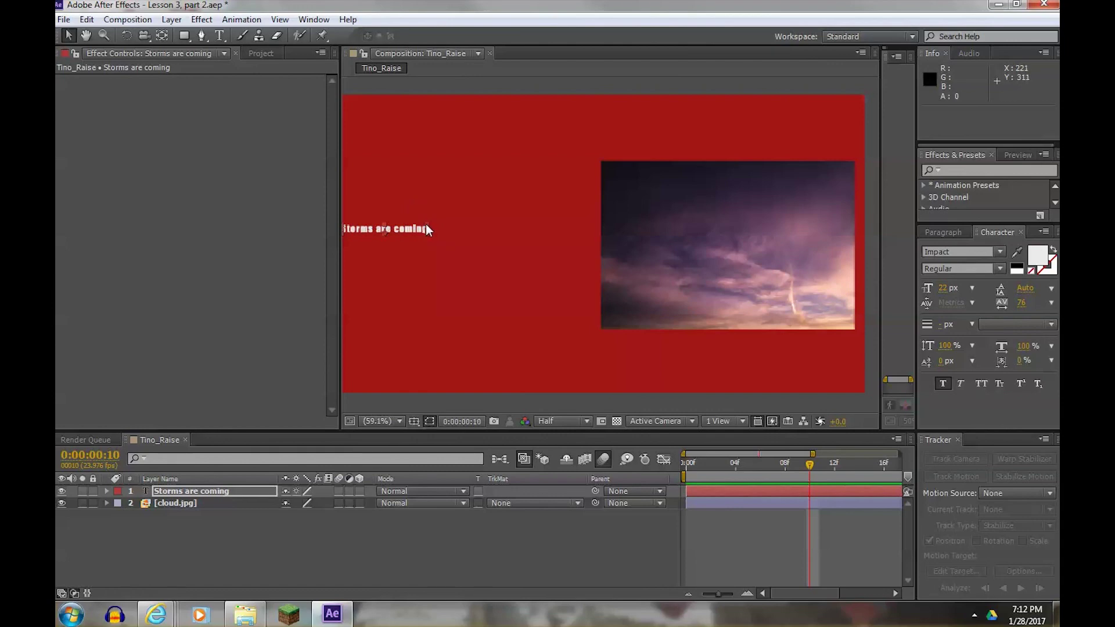
pyautogui.moveTo(427, 224); pyautogui.dragTo(495, 243)
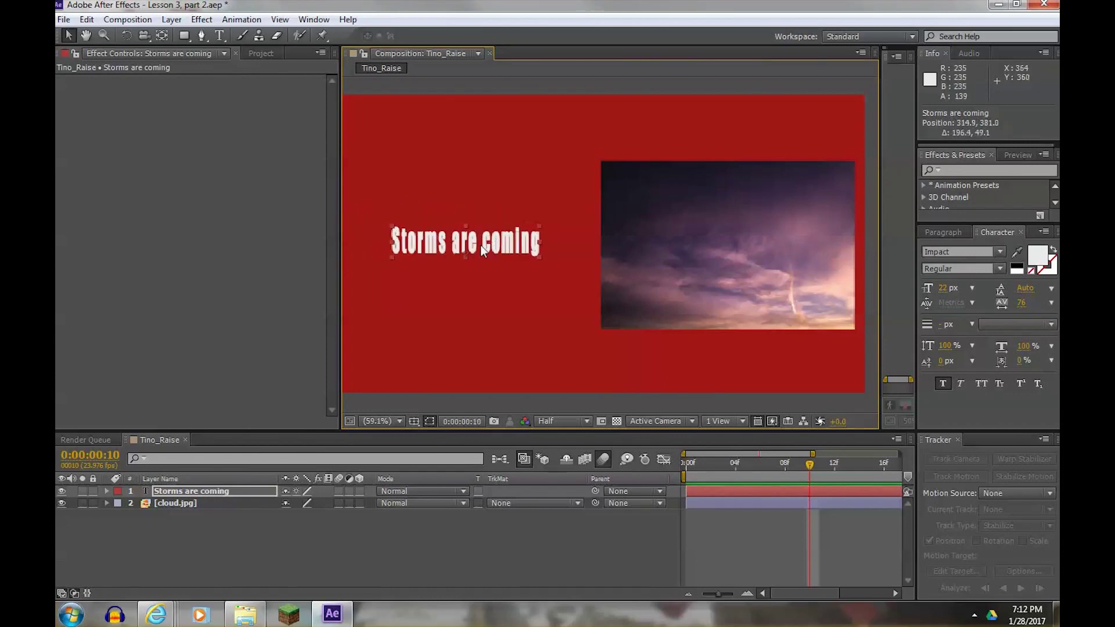
pyautogui.click(183, 491)
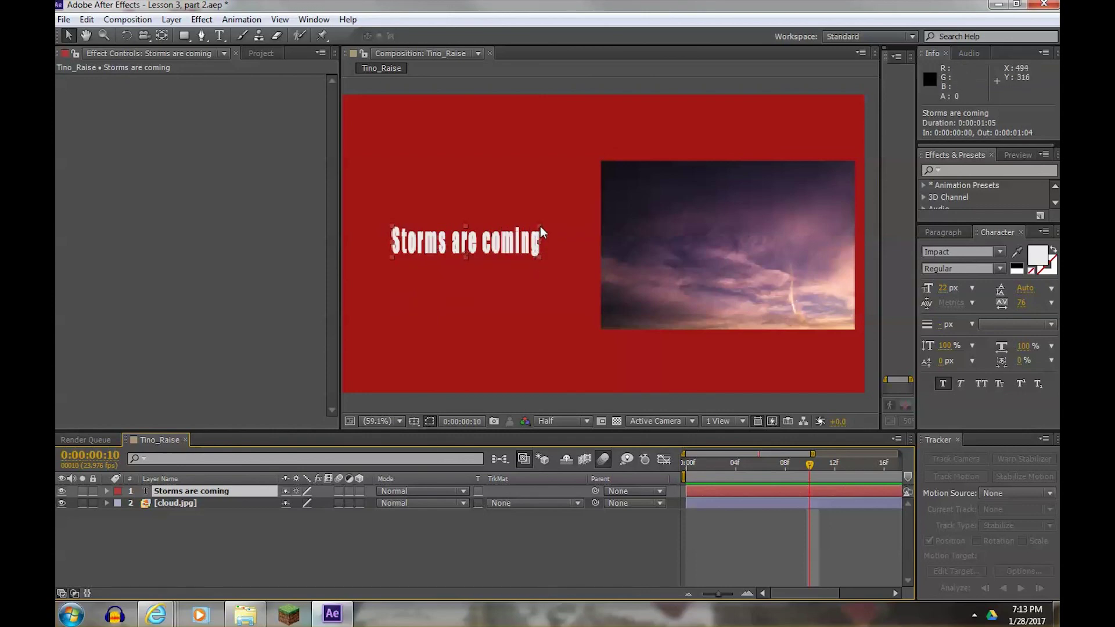
pyautogui.moveTo(541, 225); pyautogui.dragTo(550, 219)
pyautogui.moveTo(382, 220)
pyautogui.mouseDown()
pyautogui.moveTo(419, 223)
pyautogui.moveTo(383, 224)
pyautogui.mouseUp()
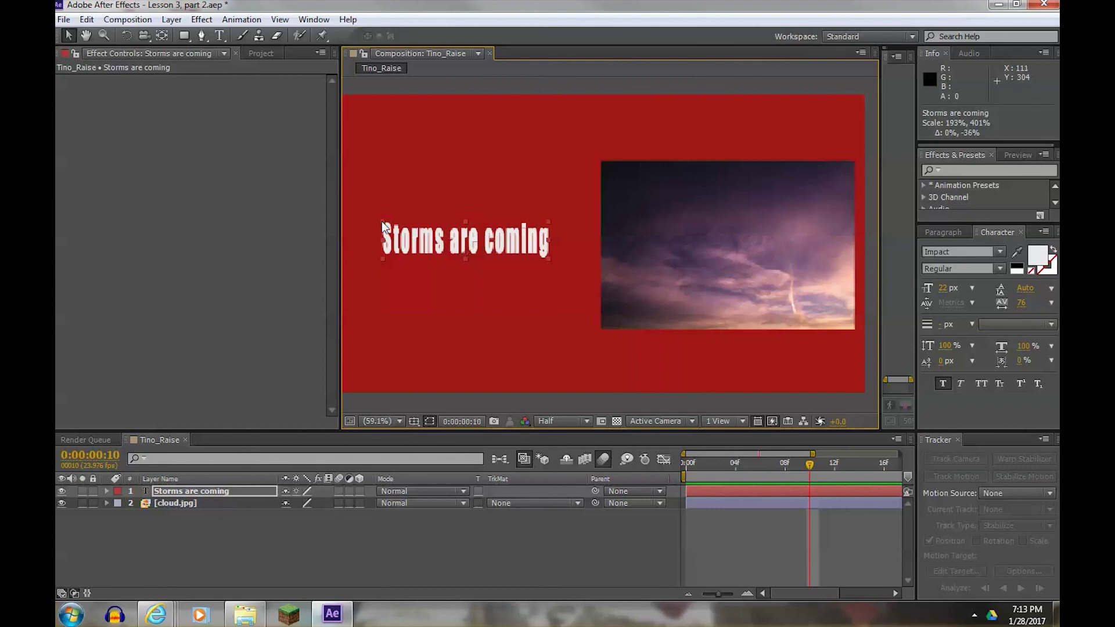
pyautogui.moveTo(471, 242); pyautogui.dragTo(475, 243)
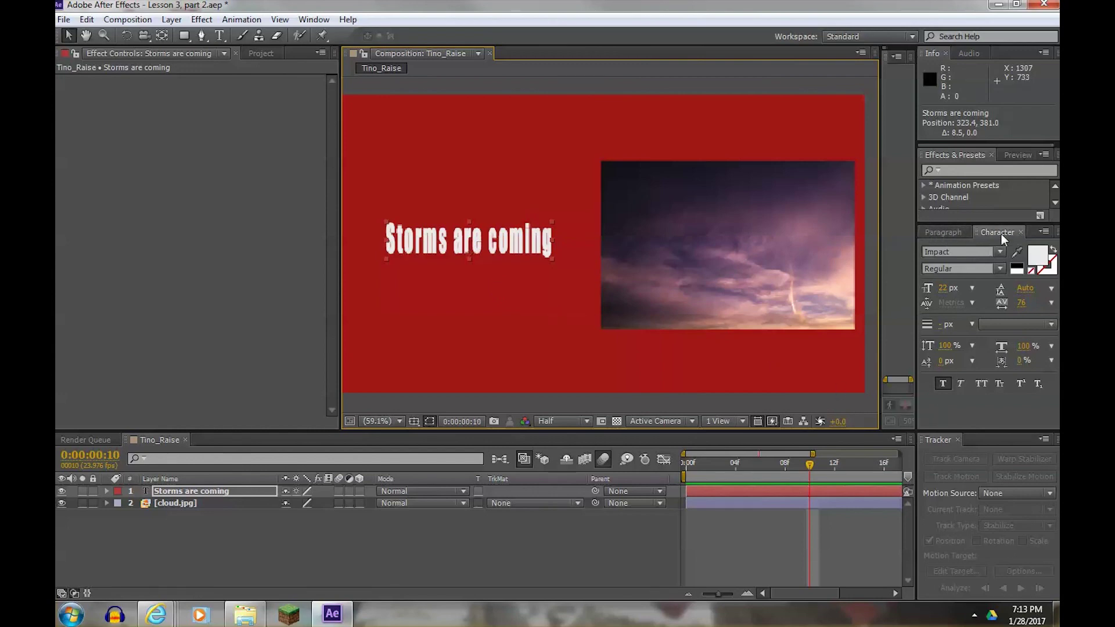
# - Left-align the "Storms are coming" text, enlarge it further and move it to a Position of about 52.5, 408.0
pyautogui.click(949, 230)
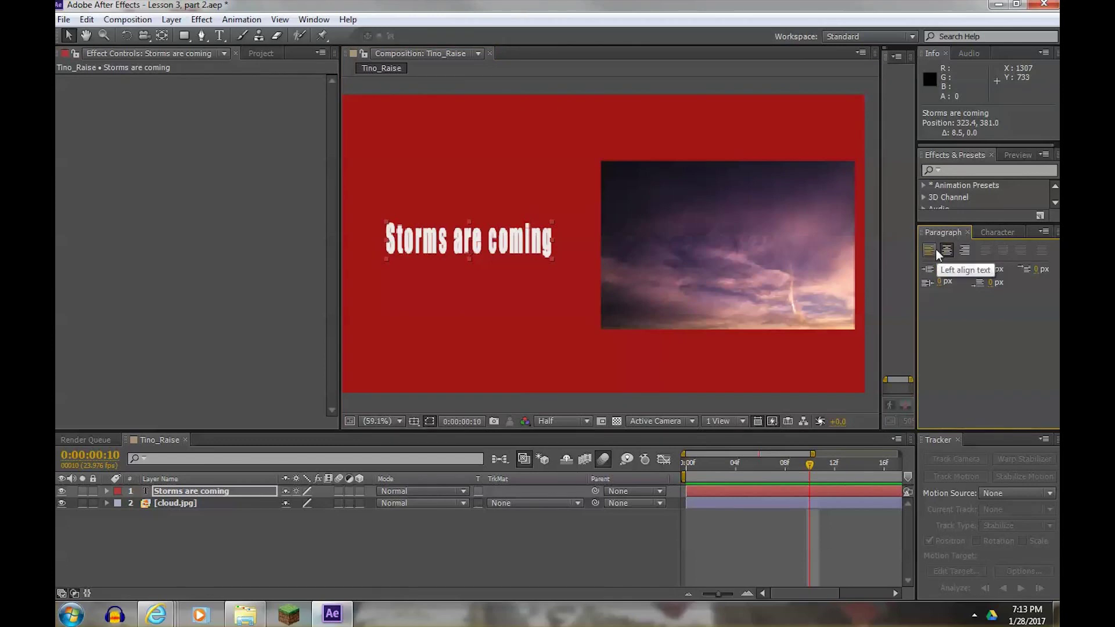
pyautogui.click(930, 250)
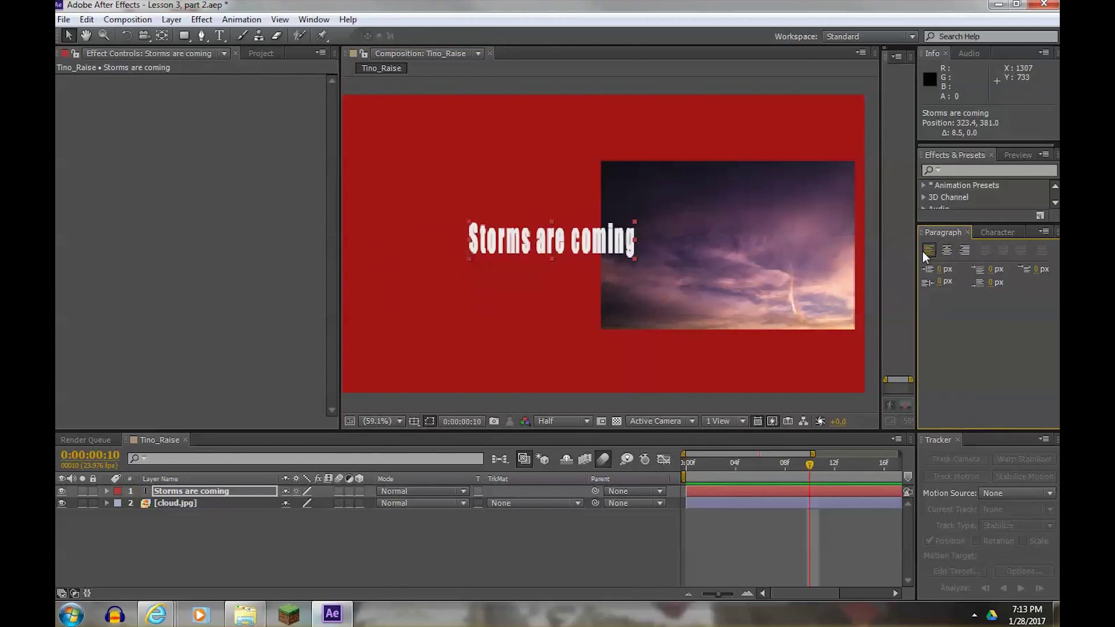
pyautogui.moveTo(469, 221); pyautogui.dragTo(468, 224)
pyautogui.moveTo(635, 223); pyautogui.dragTo(522, 246)
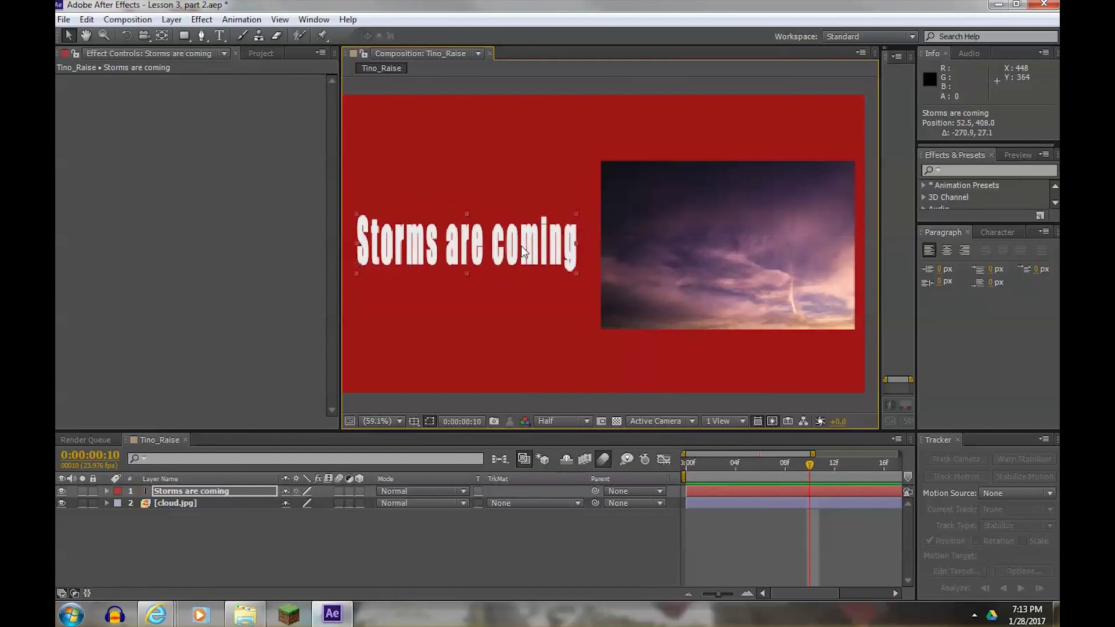
# - Move the "Storms are coming" text to a Position of about 57.6, 413.1 and parent cloud.jpg to it
pyautogui.moveTo(523, 251); pyautogui.dragTo(525, 254)
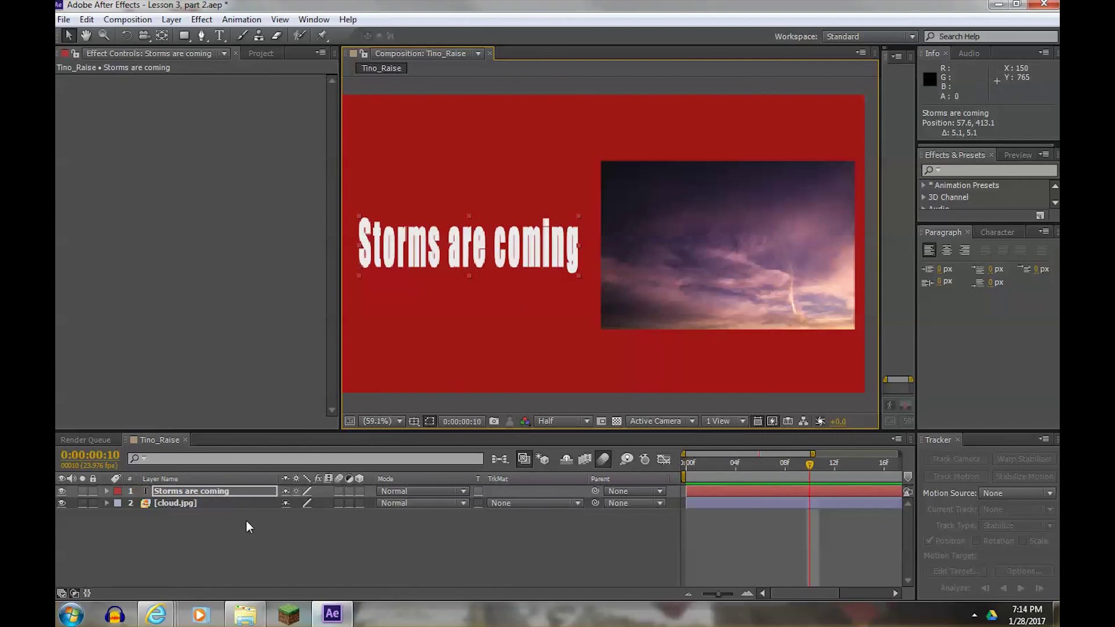
pyautogui.moveTo(597, 504); pyautogui.dragTo(180, 490)
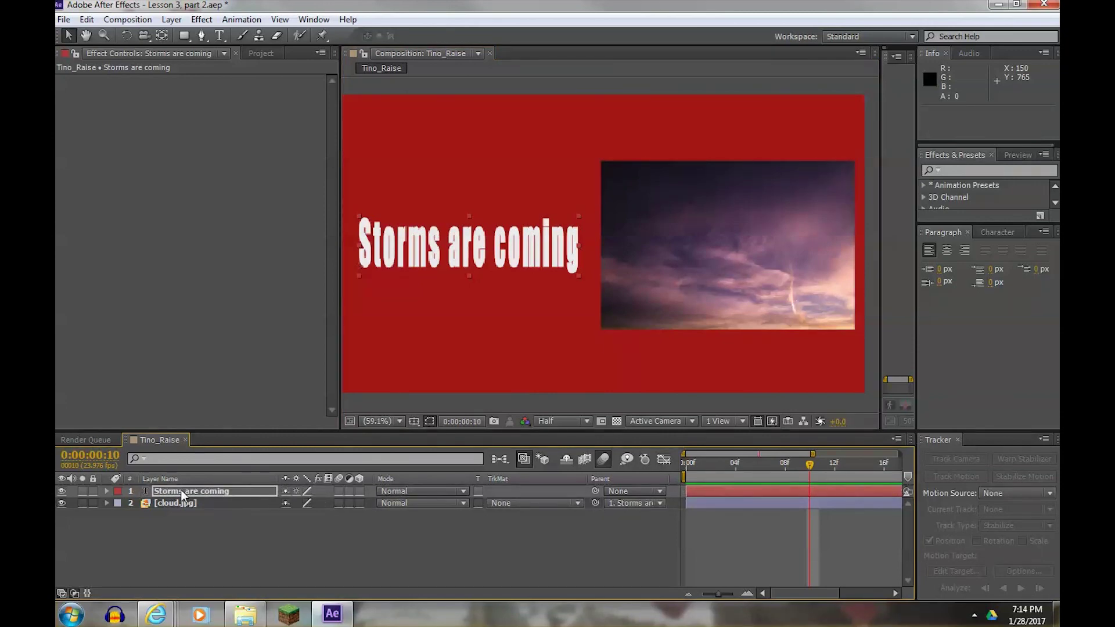
# - Move the "Storms are coming" layer past the composition's right edge, to a Position of about 1318.6, 413.1
pyautogui.click(180, 490)
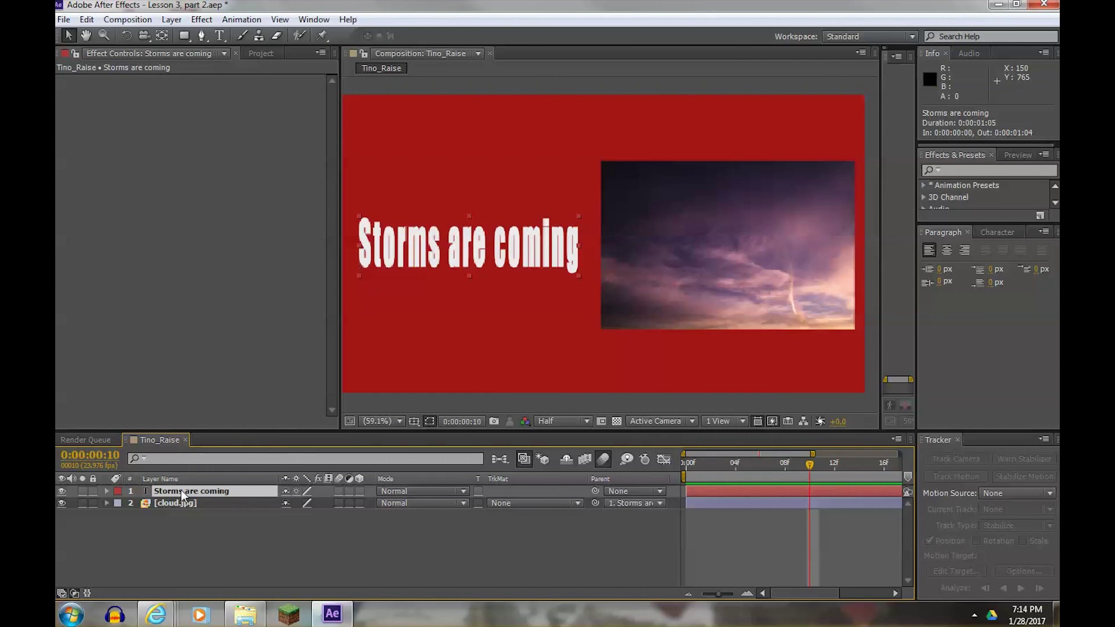
pyautogui.press('p')
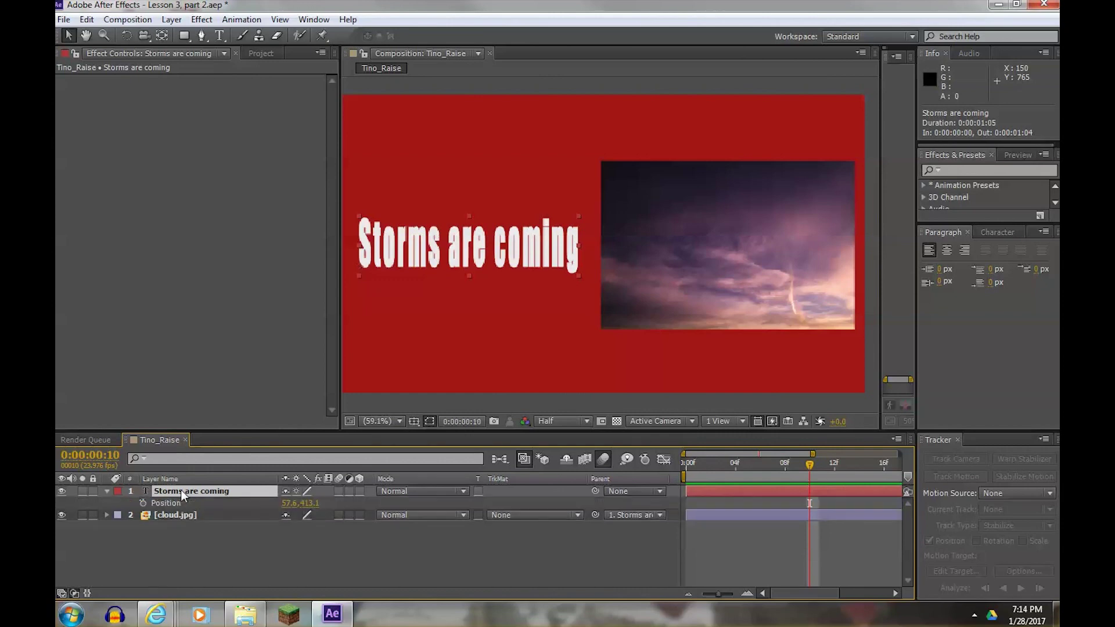
pyautogui.moveTo(287, 509); pyautogui.dragTo(1057, 431)
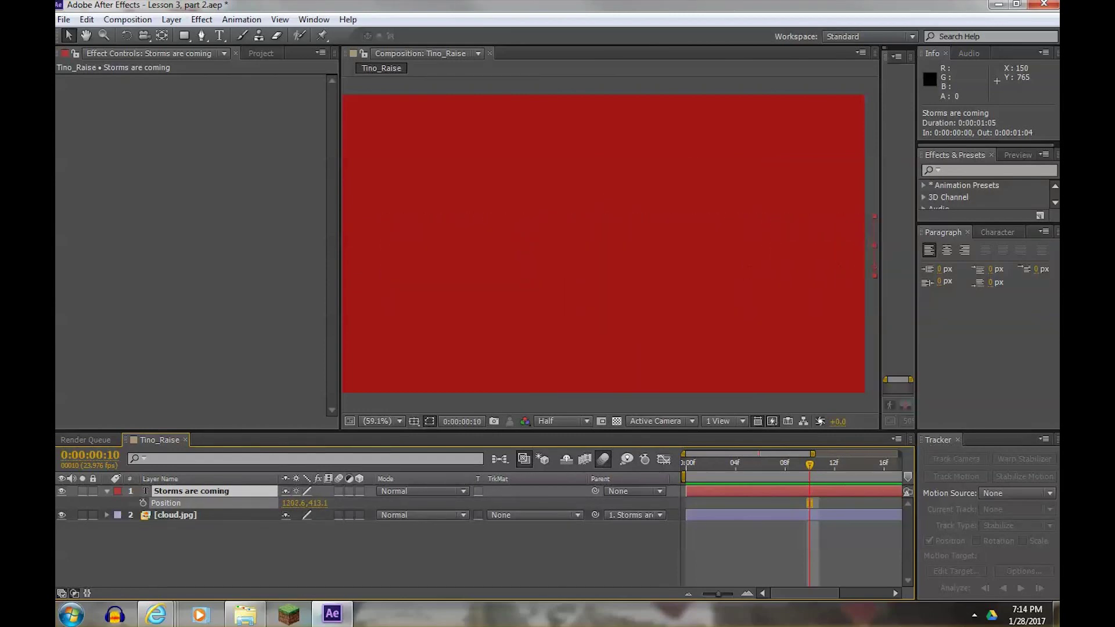
pyautogui.press('Return')
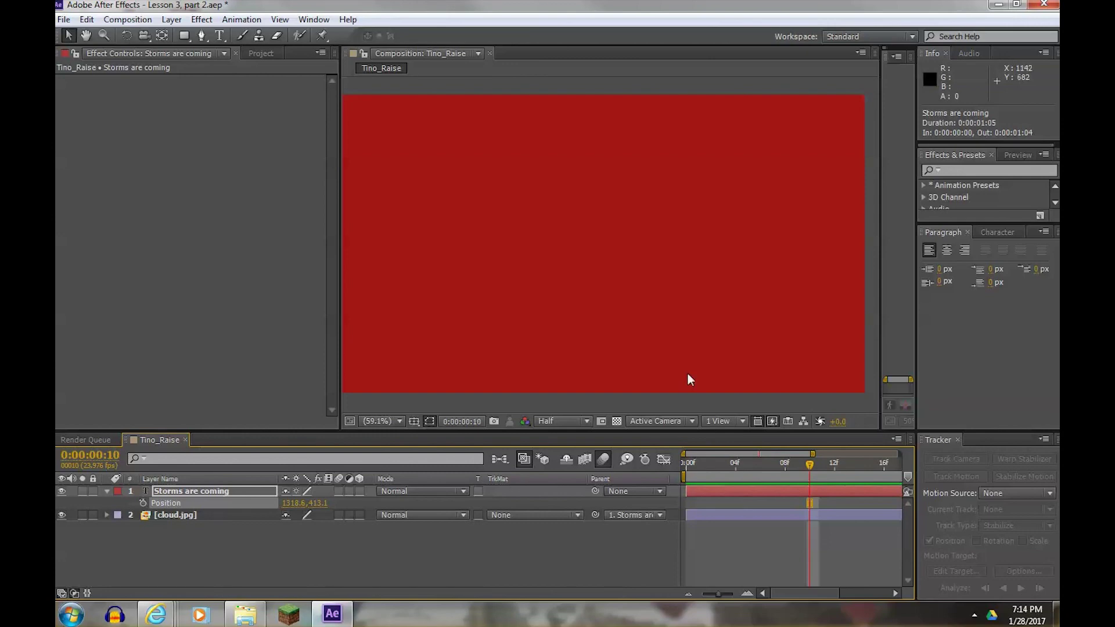
# - Enable Position keyframing on the "Storms are coming" layer and place its keyframe at 0:00:00:00
pyautogui.click(143, 503)
pyautogui.moveTo(809, 504); pyautogui.dragTo(678, 509)
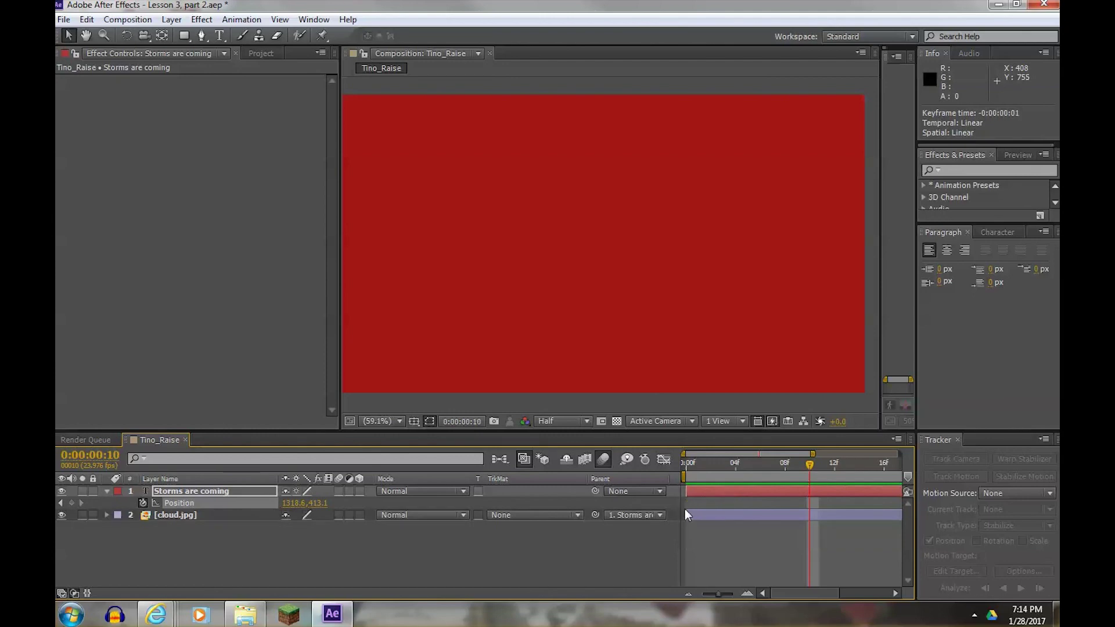
pyautogui.hotkey('ctrl', 'z')
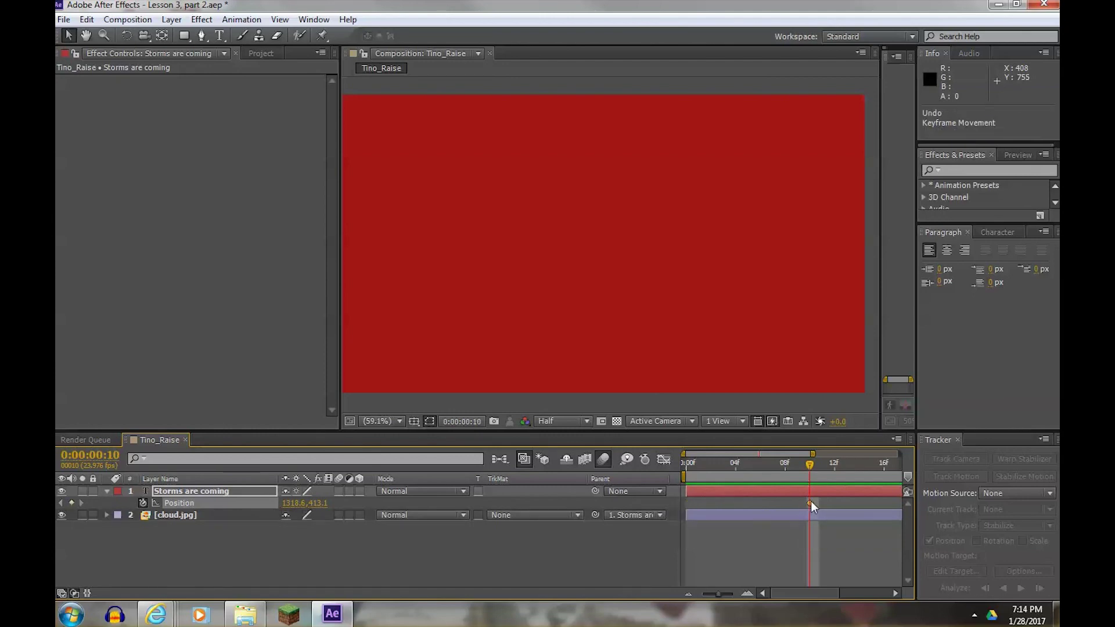
pyautogui.moveTo(810, 504); pyautogui.dragTo(761, 503)
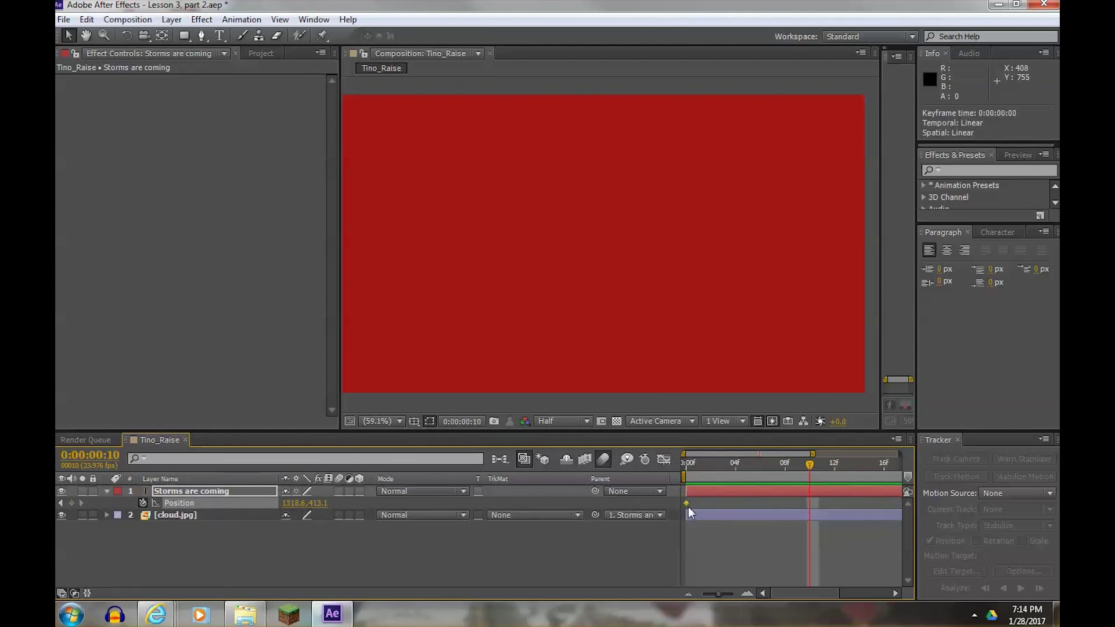
# - Add a Position keyframe of about 46.6, 413.1 at 0:00:00:10 on the "Storms are coming" layer and preview the slide-in
pyautogui.click(684, 462)
pyautogui.moveTo(685, 462); pyautogui.dragTo(777, 474)
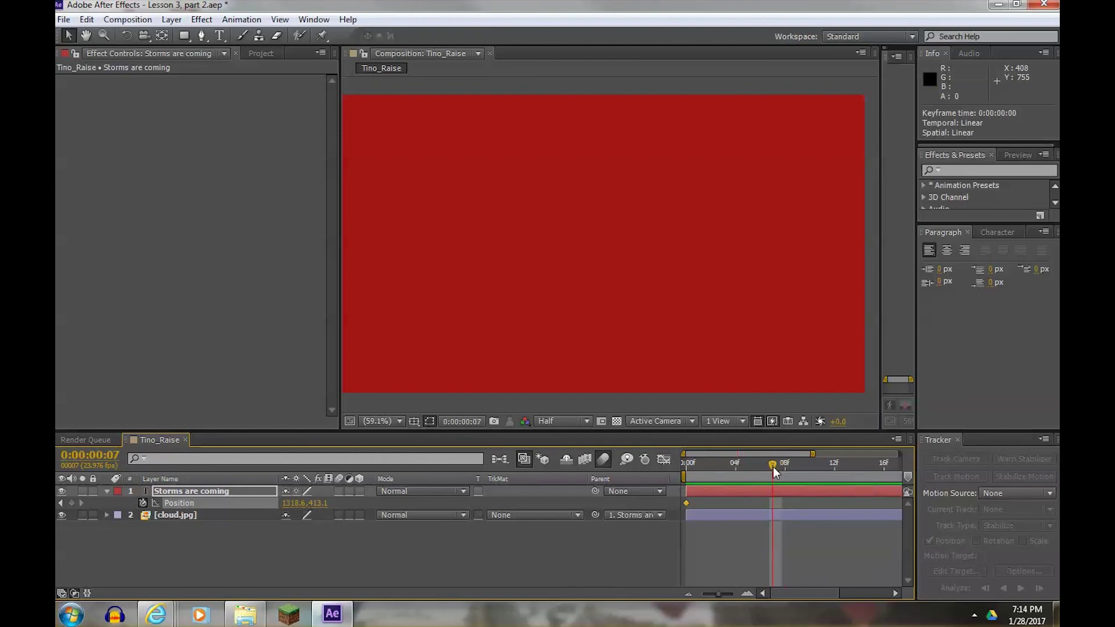
pyautogui.moveTo(810, 456); pyautogui.dragTo(900, 455)
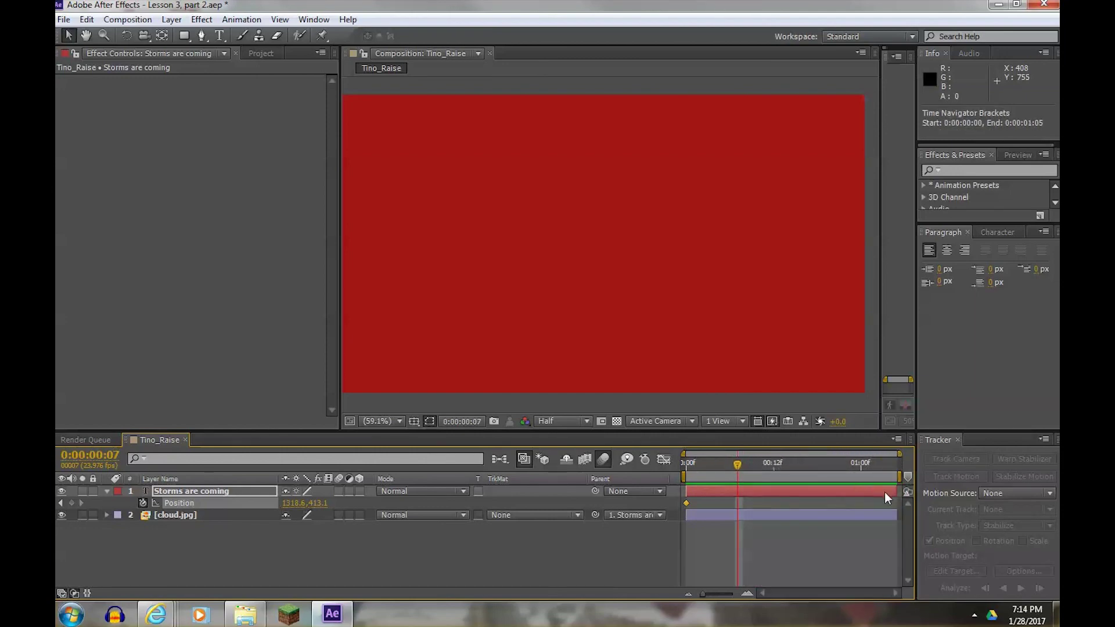
pyautogui.moveTo(739, 472)
pyautogui.mouseDown()
pyautogui.moveTo(719, 465)
pyautogui.moveTo(756, 462)
pyautogui.mouseUp()
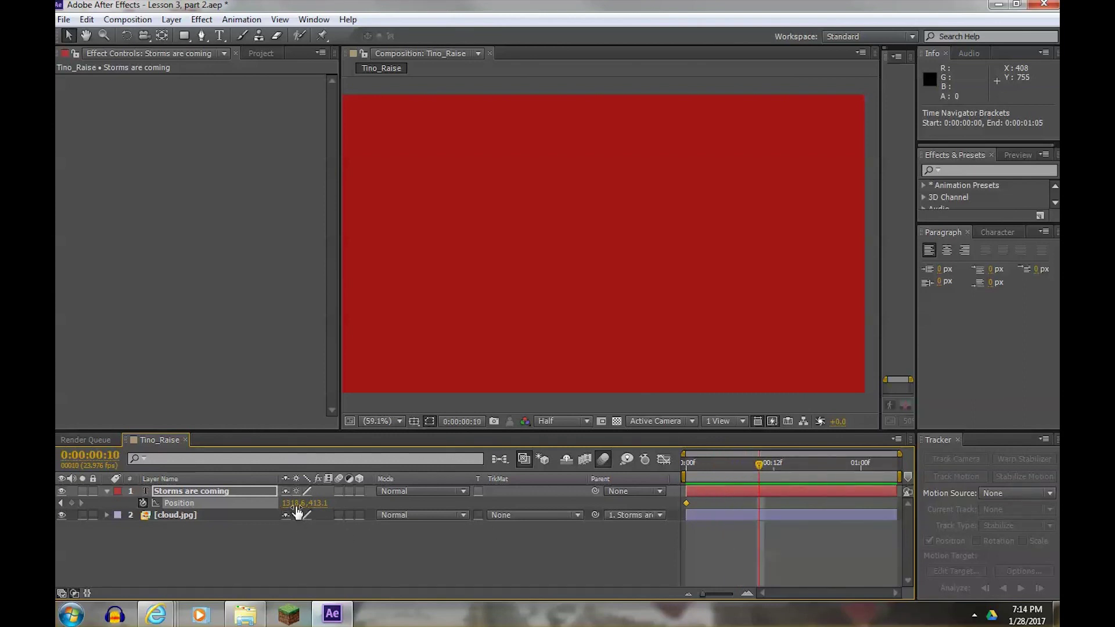
pyautogui.moveTo(299, 509); pyautogui.dragTo(208, 499)
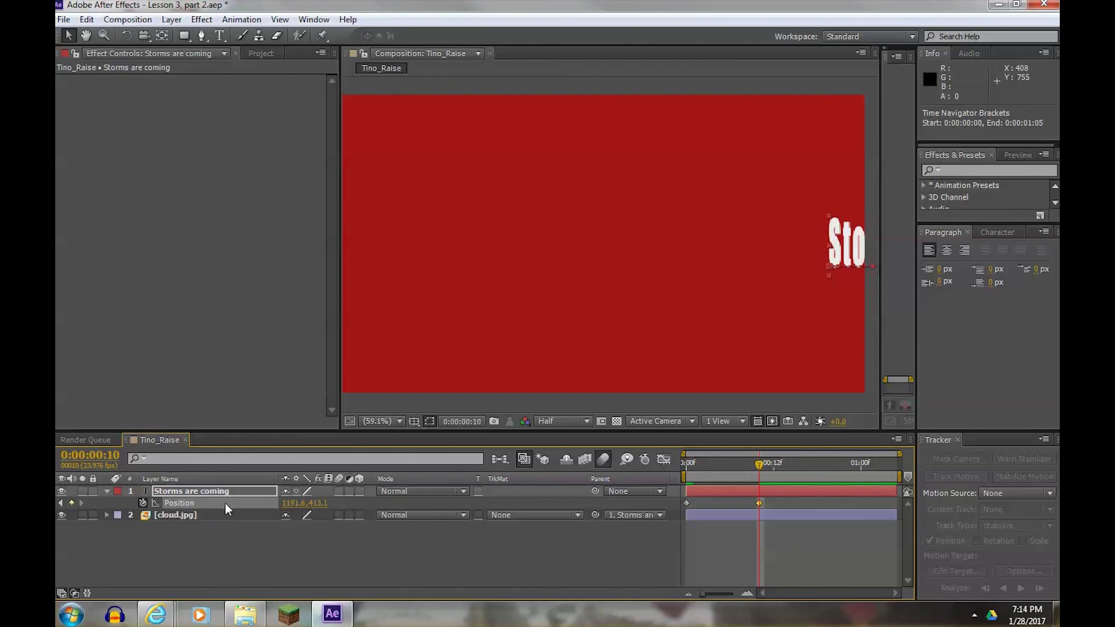
pyautogui.moveTo(299, 503); pyautogui.dragTo(325, 503)
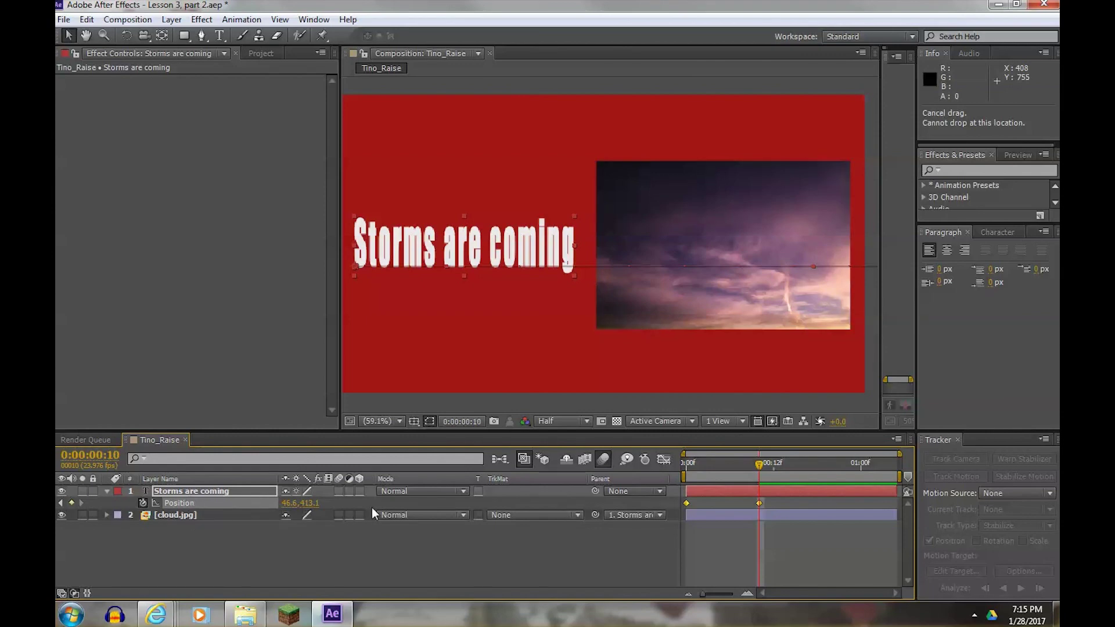
pyautogui.moveTo(759, 464); pyautogui.dragTo(685, 467)
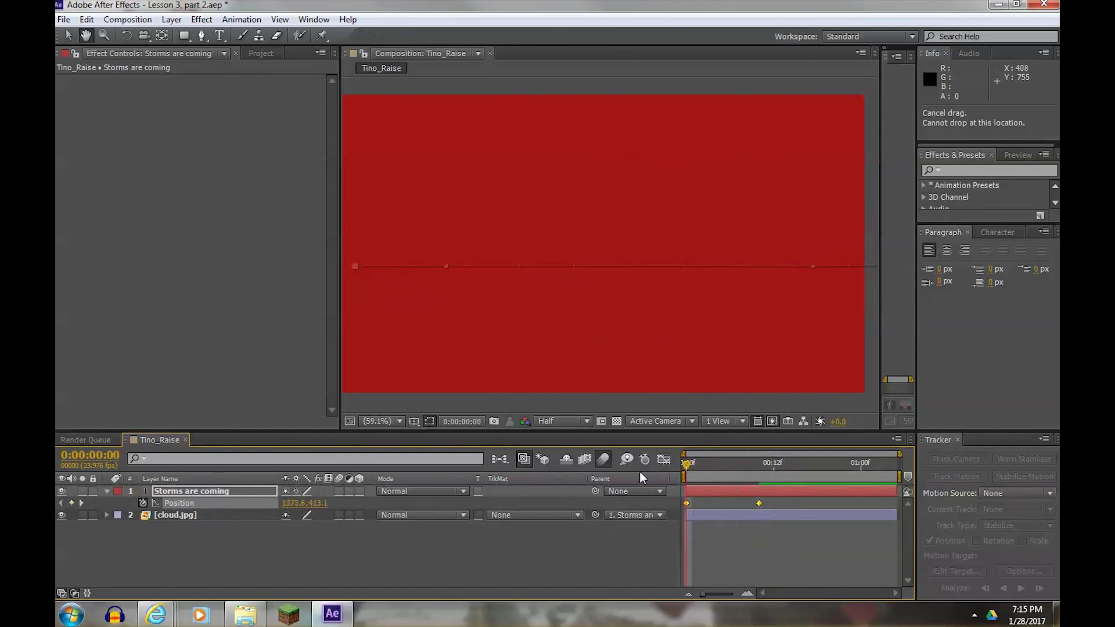
pyautogui.press('space')
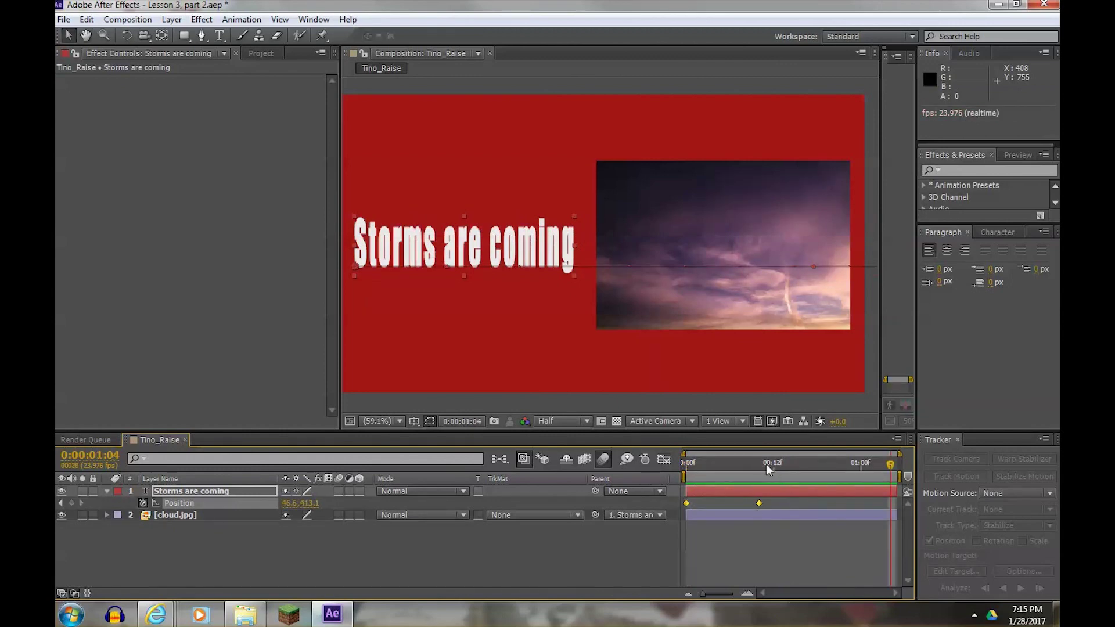
# - Apply Easy Ease to the "Storms are coming" layer's two Position keyframes and preview the animation from the start
pyautogui.moveTo(713, 463); pyautogui.dragTo(760, 464)
pyautogui.rightClick(761, 504)
pyautogui.moveTo(830, 495)
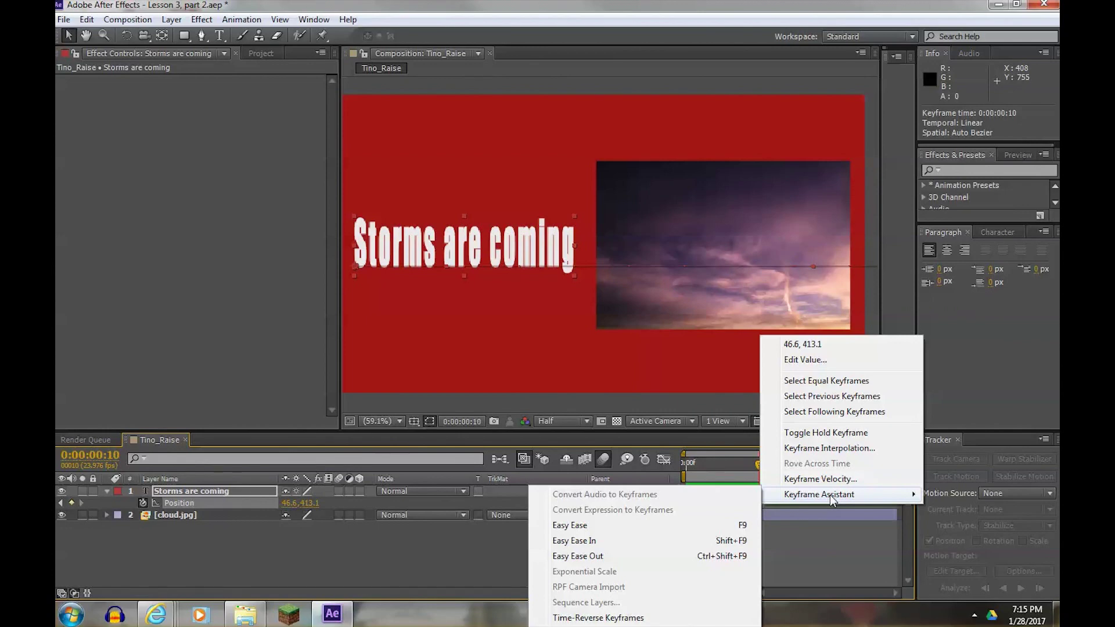
pyautogui.click(588, 526)
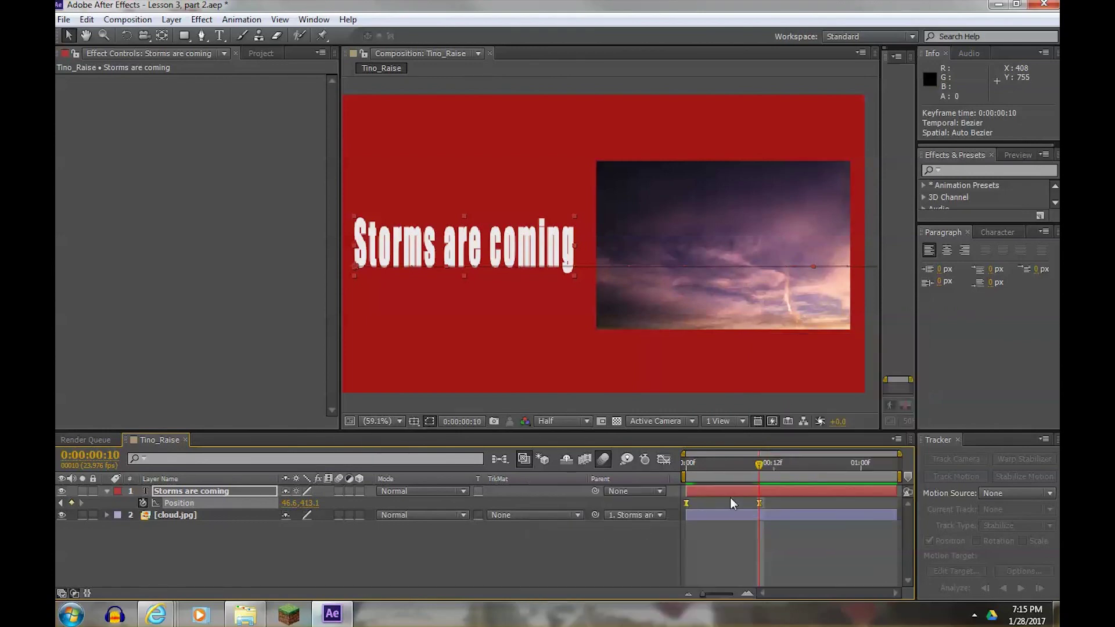
pyautogui.moveTo(758, 463); pyautogui.dragTo(677, 461)
pyautogui.press('space')
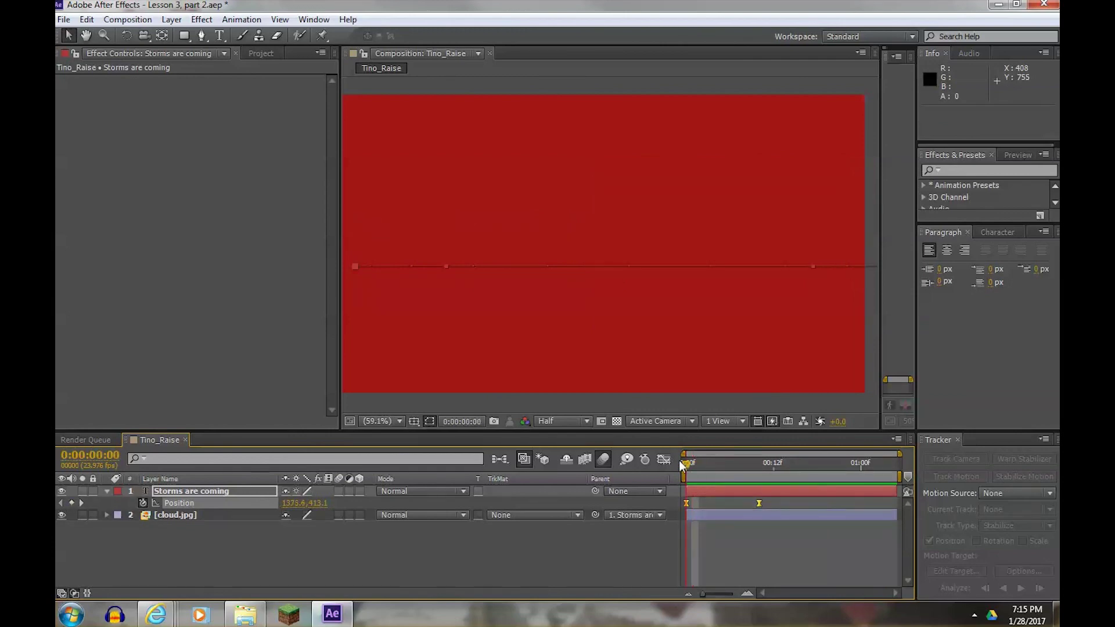
# - Turn on motion blur for the "Storms are coming" layer, checking it at frame 7, and preview the animation
pyautogui.click(702, 464)
pyautogui.moveTo(701, 465); pyautogui.dragTo(738, 468)
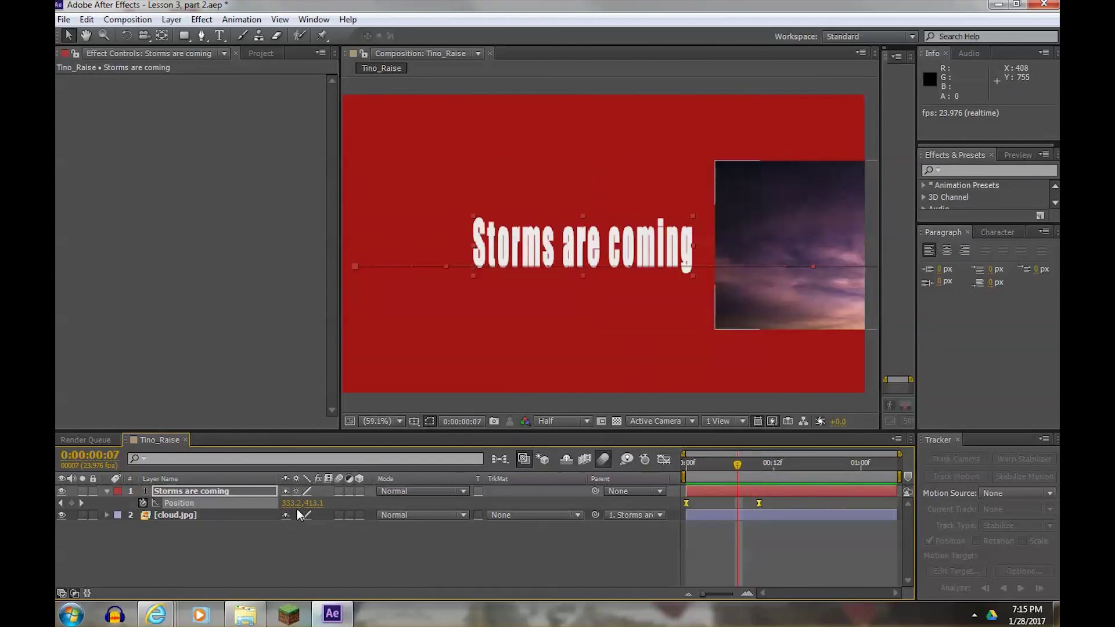
pyautogui.click(339, 492)
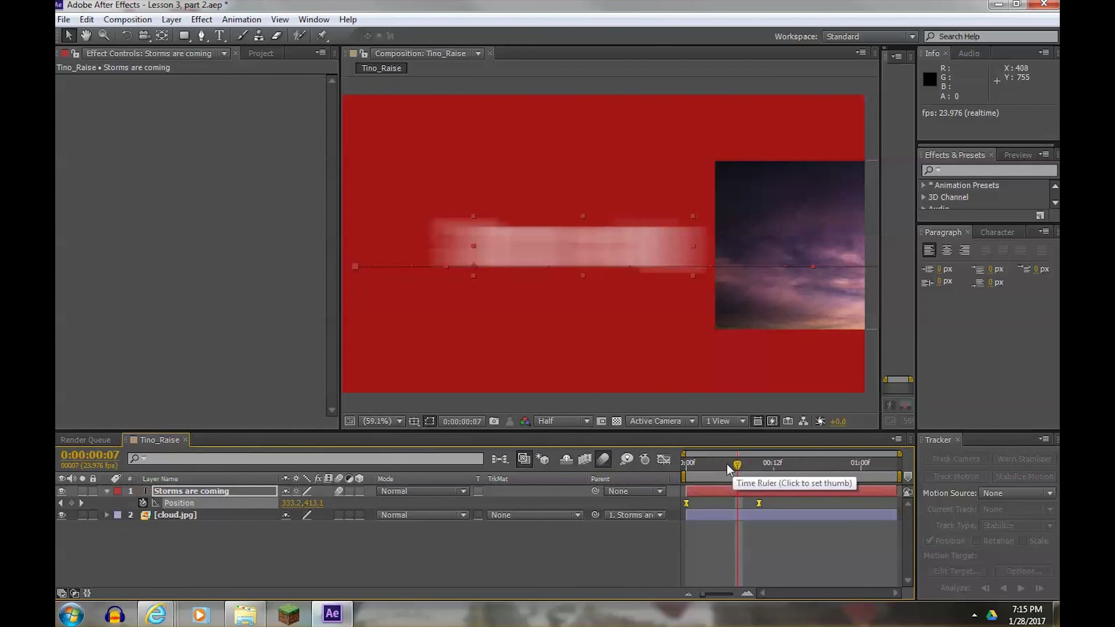
pyautogui.moveTo(727, 464); pyautogui.dragTo(680, 465)
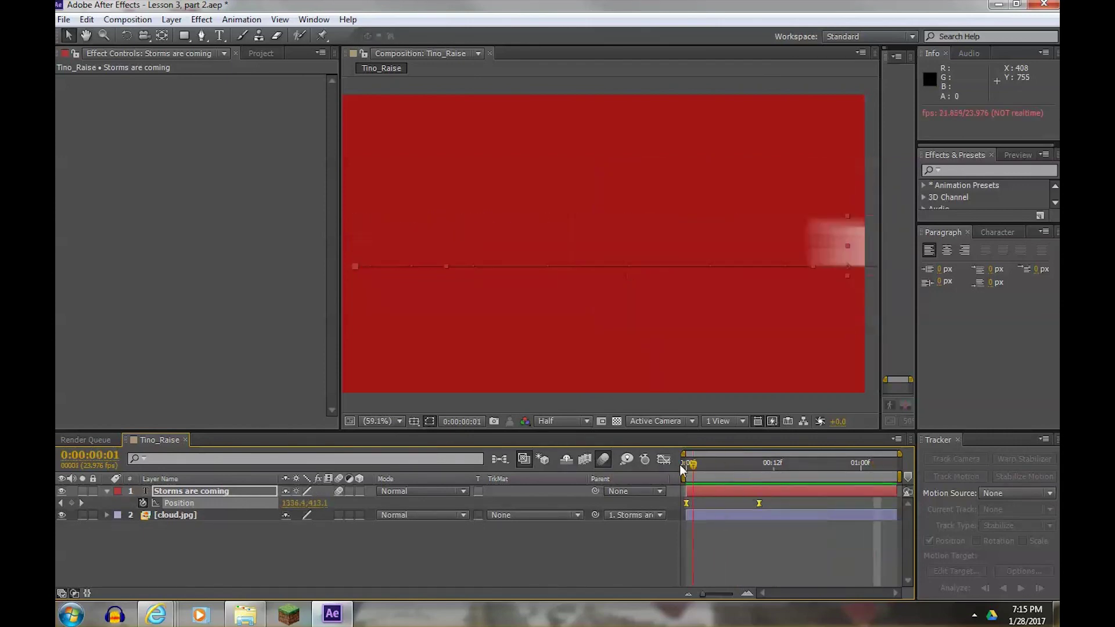
pyautogui.press('space')
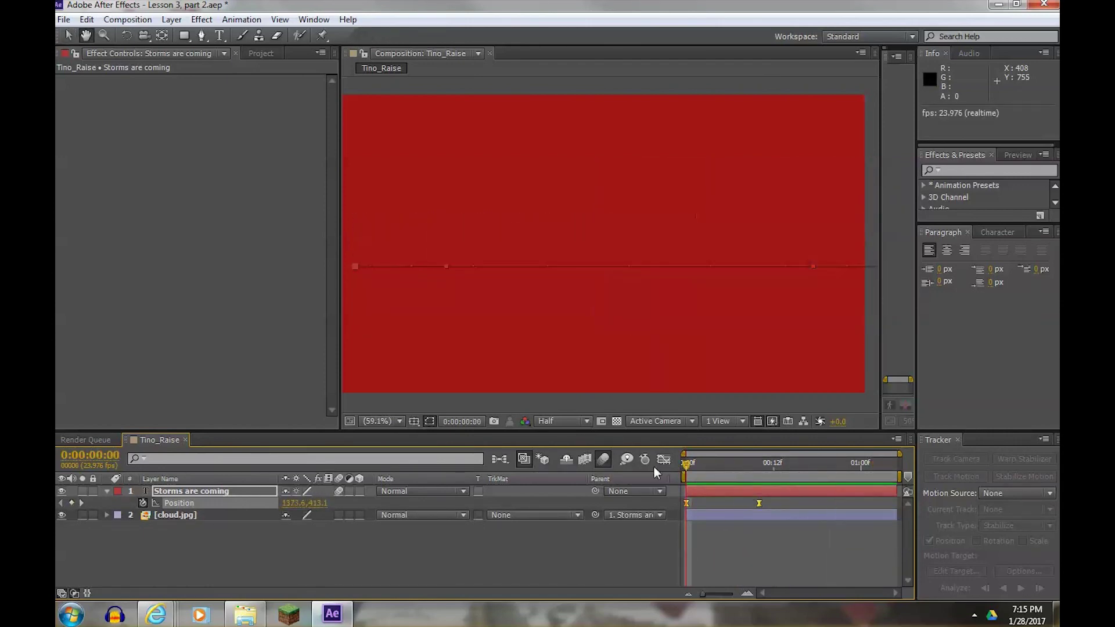
# - Turn on motion blur for the cloud.jpg layer and preview the animation from the start
pyautogui.moveTo(764, 466); pyautogui.dragTo(710, 466)
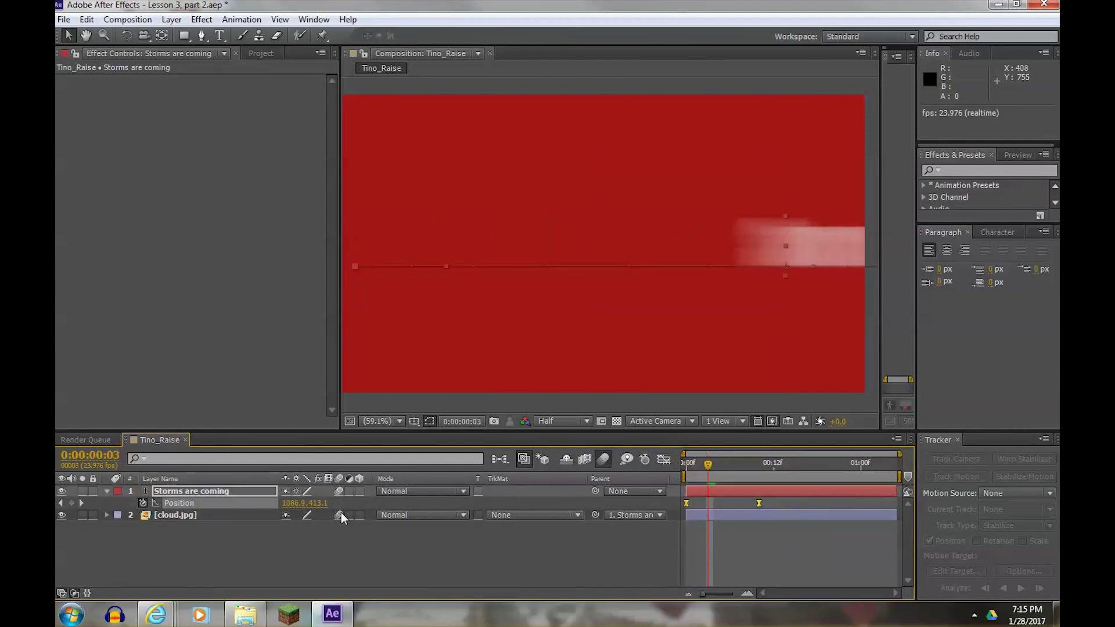
pyautogui.click(684, 463)
pyautogui.press('space')
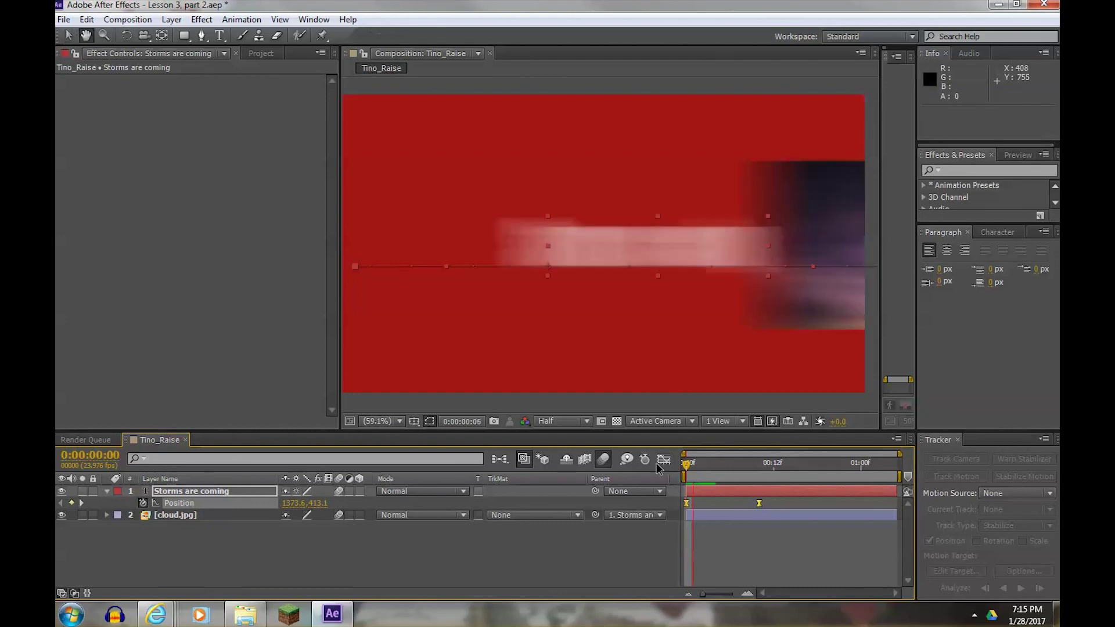
pyautogui.click(692, 463)
pyautogui.press('space')
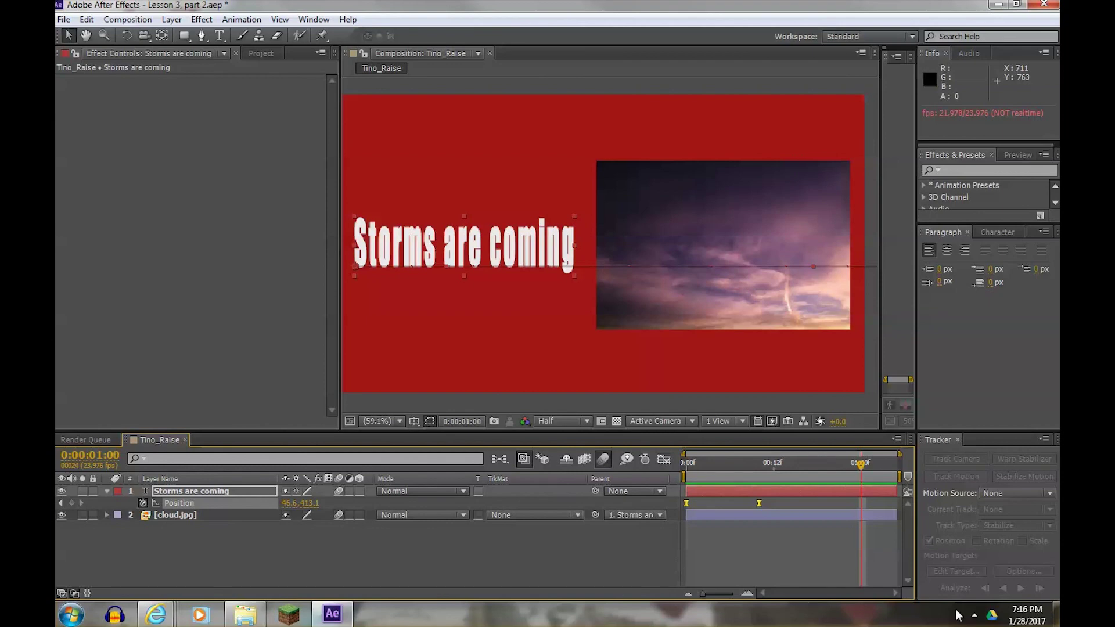
pyautogui.click(975, 616)
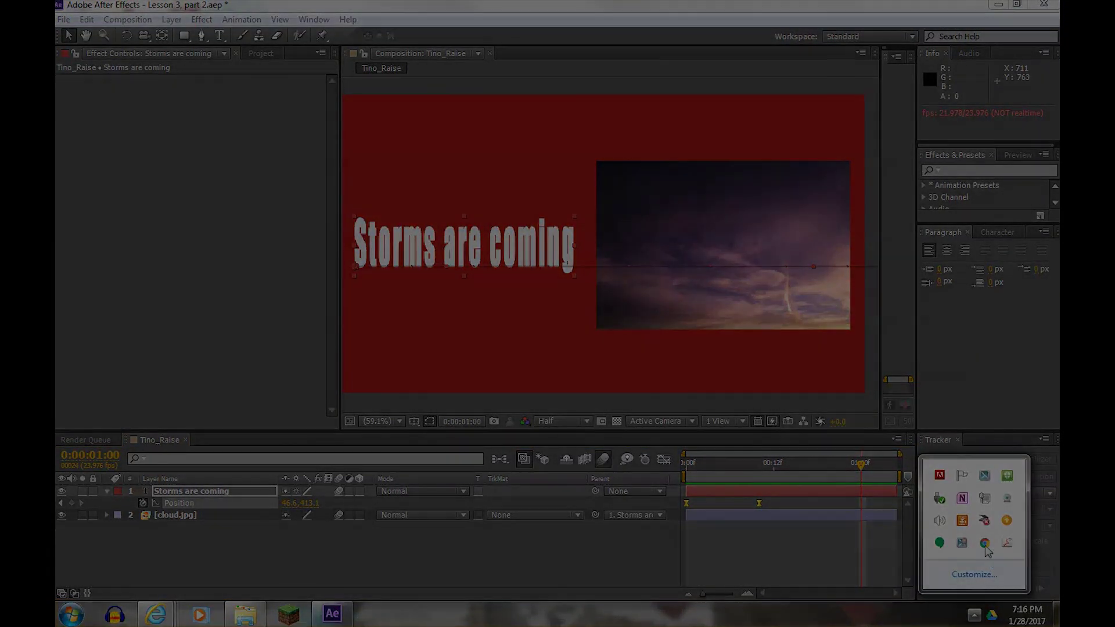